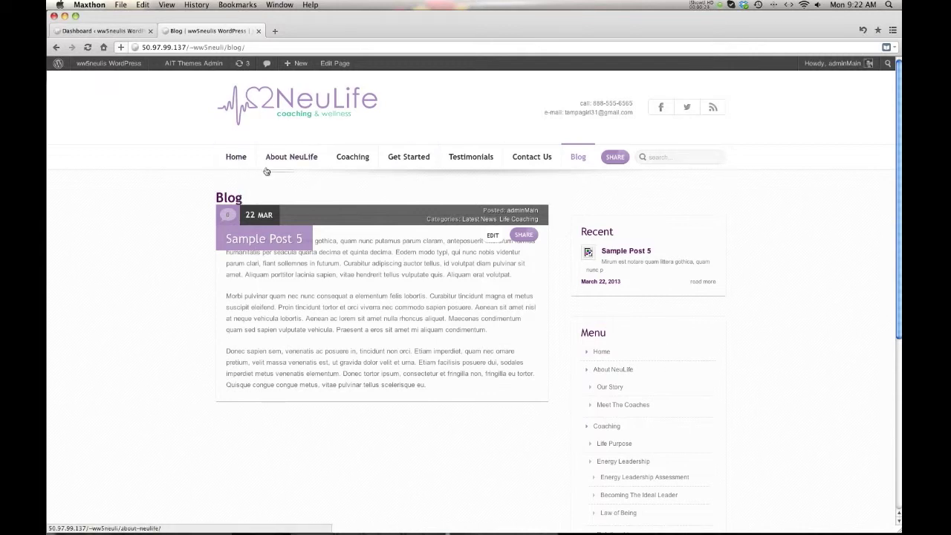
Step: Examine the NeuLife blog page, including its address, the sample post's layout and the sidebar contents
click(143, 48)
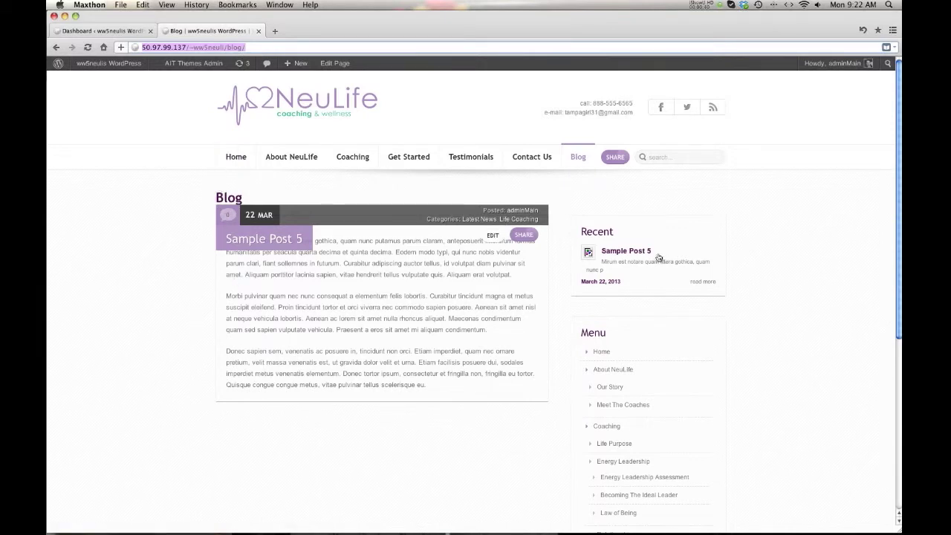
scroll(593, 256, down, 5)
scroll(593, 255, down, 3)
scroll(431, 213, up, 4)
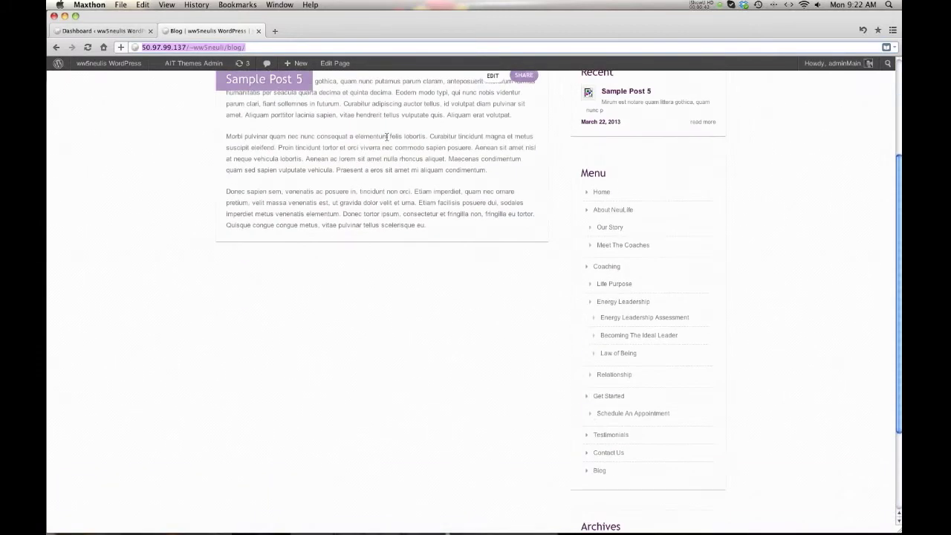
scroll(299, 213, up, 3)
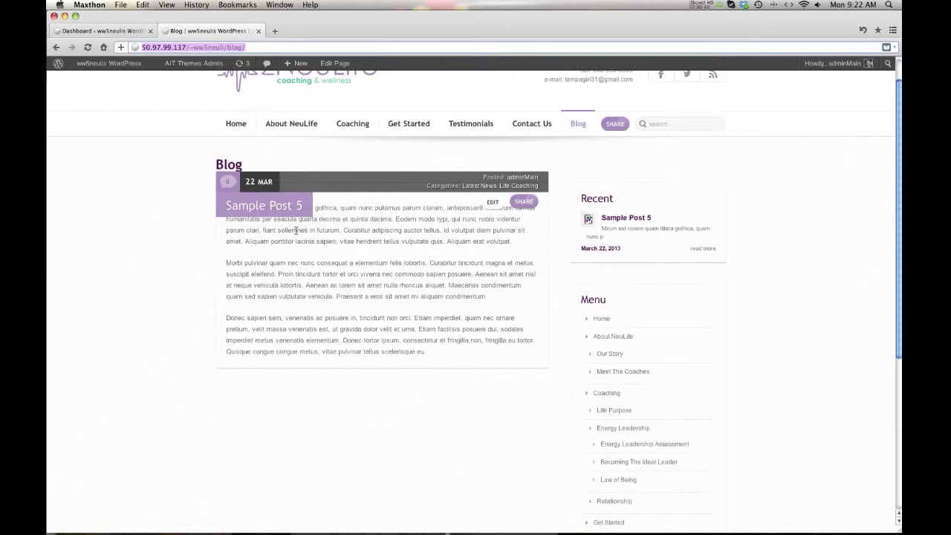
click(183, 46)
drag(141, 46, 260, 50)
click(111, 31)
click(190, 31)
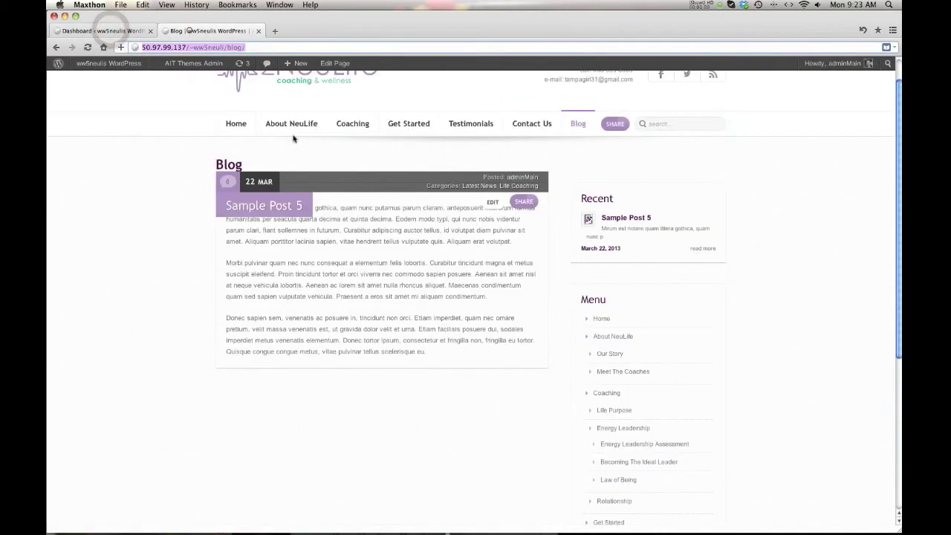
Step: Open Sample Post 5 for editing from the WordPress dashboard and show its content in the visual editor
click(98, 31)
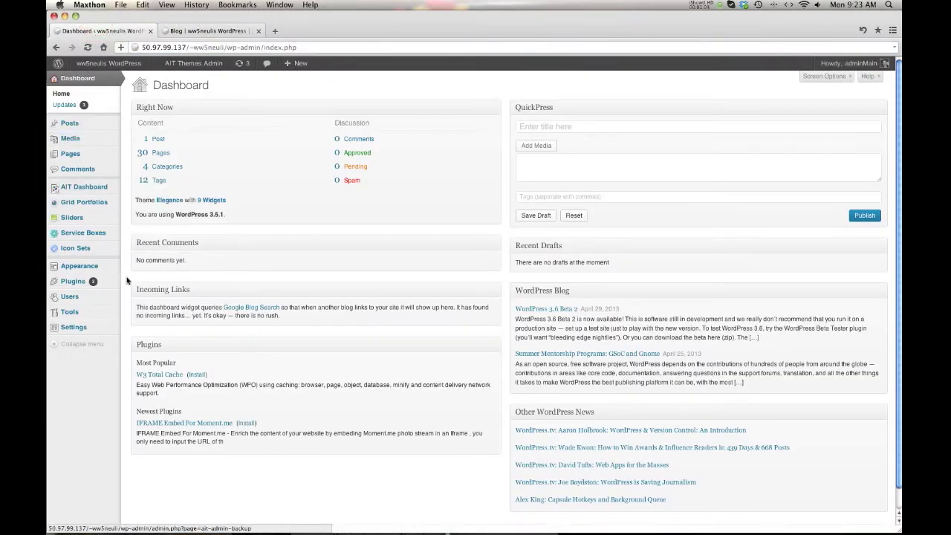
mouse_move(96, 129)
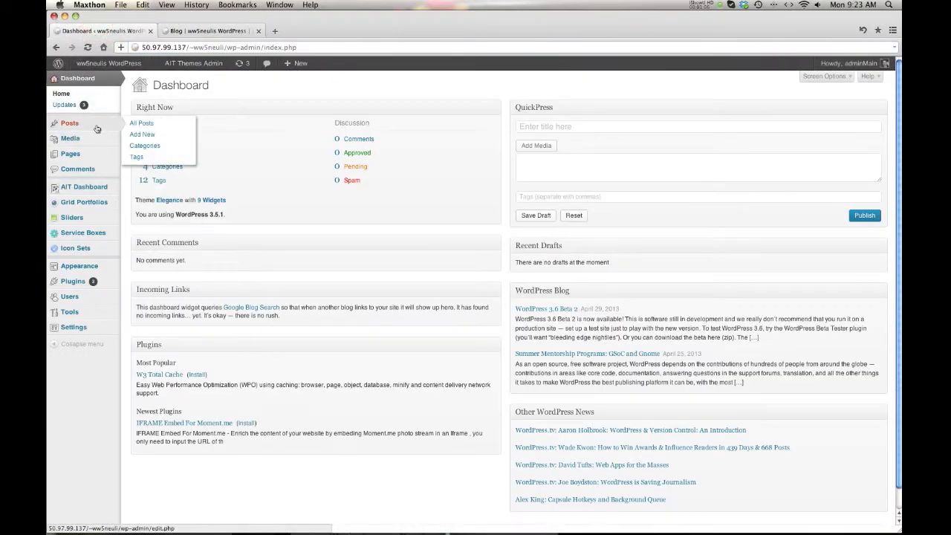
click(139, 124)
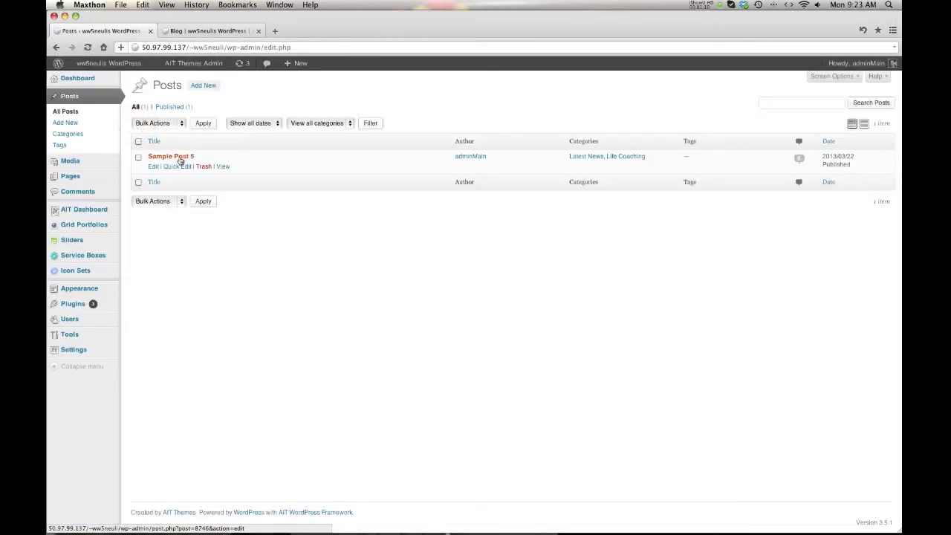
click(179, 158)
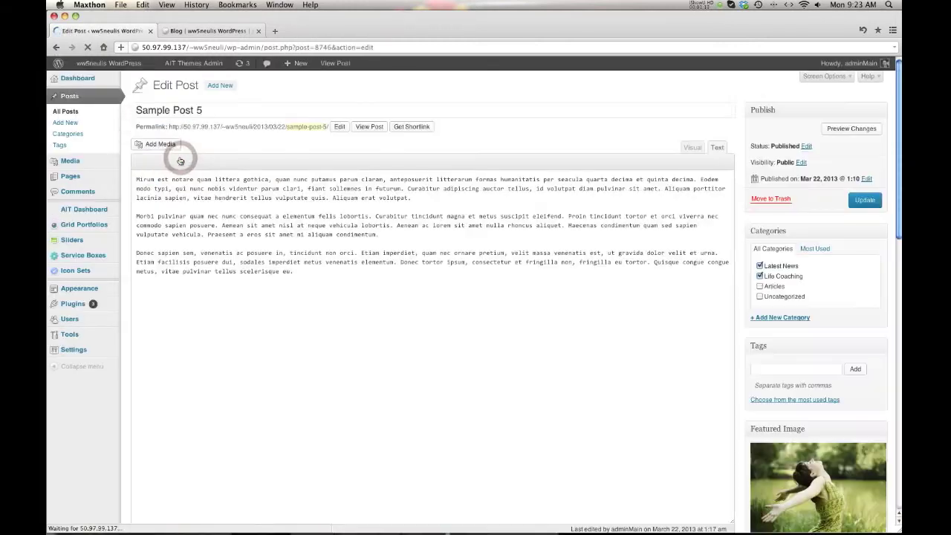
click(693, 147)
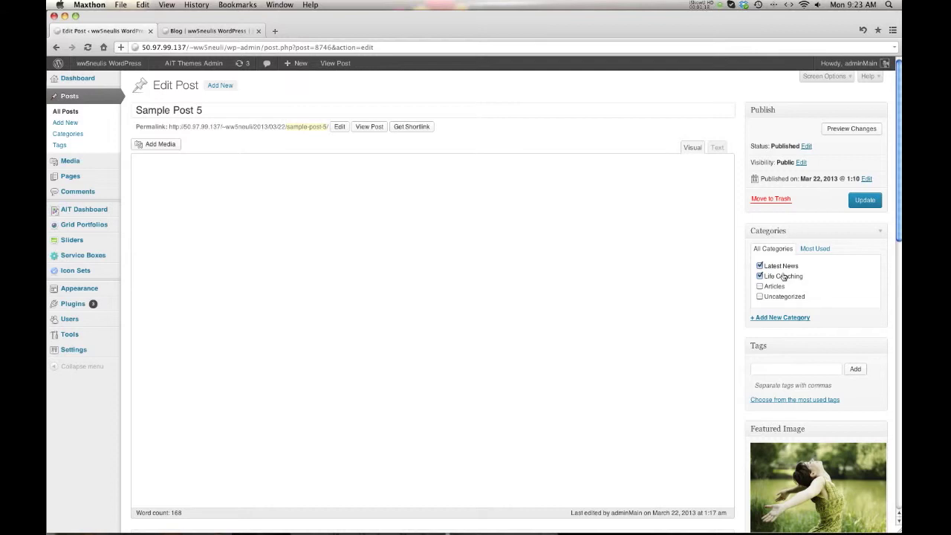
Step: Add a new category named Relationships to the post
click(784, 318)
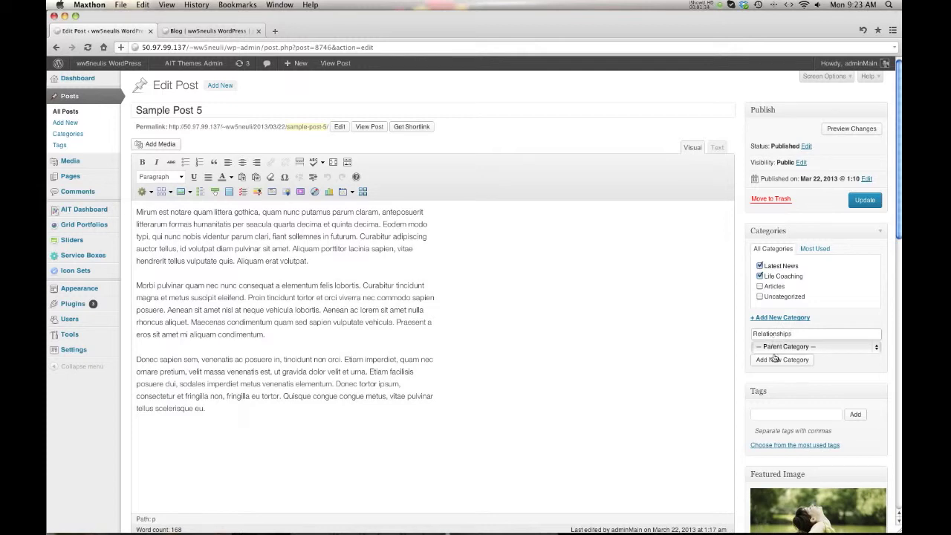
click(767, 361)
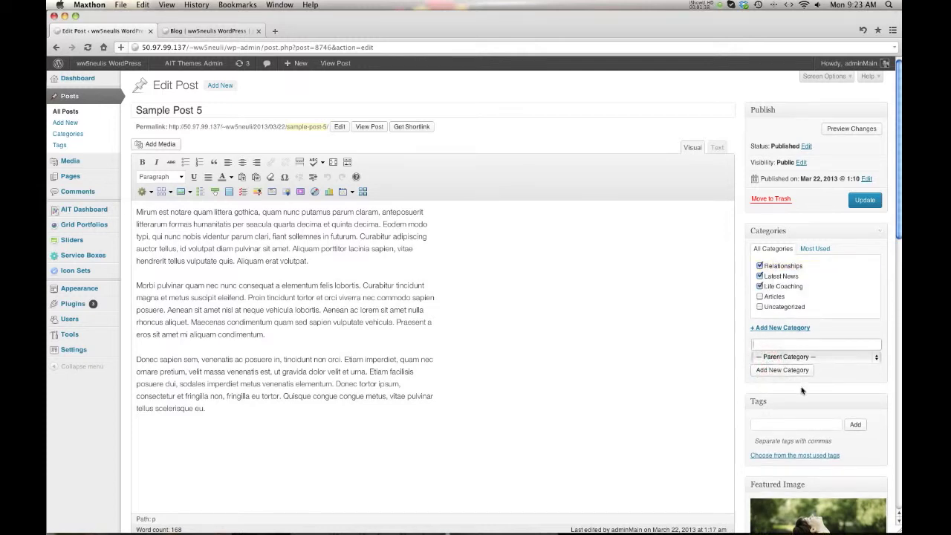
Step: Compare the post's featured image setting with how featured images appear on the Elegance theme's demo blog page
scroll(738, 401, down, 2)
scroll(737, 402, down, 2)
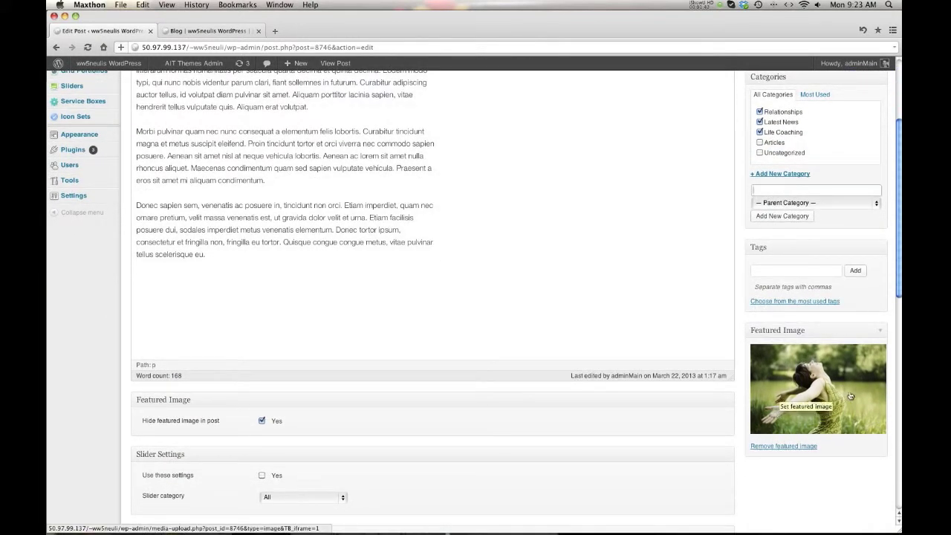
click(220, 31)
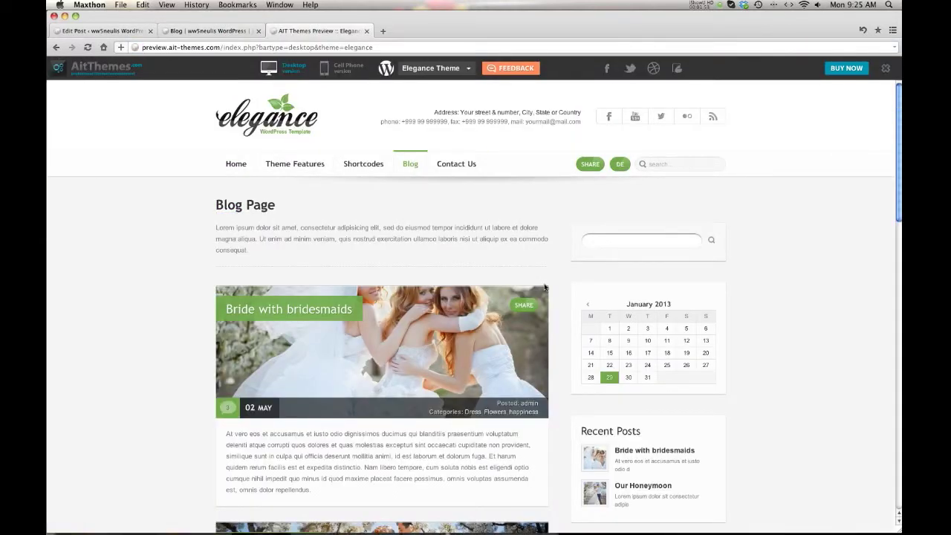
scroll(544, 287, down, 3)
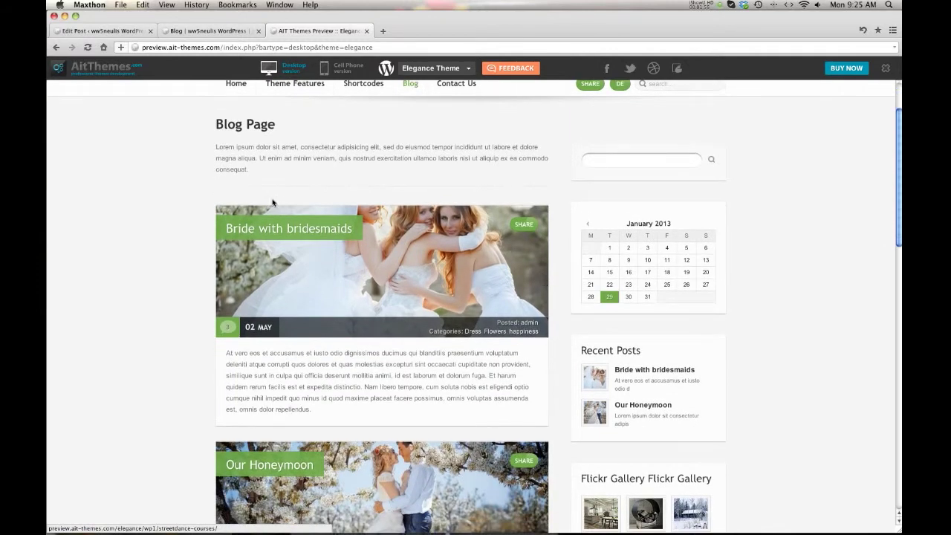
scroll(250, 215, down, 3)
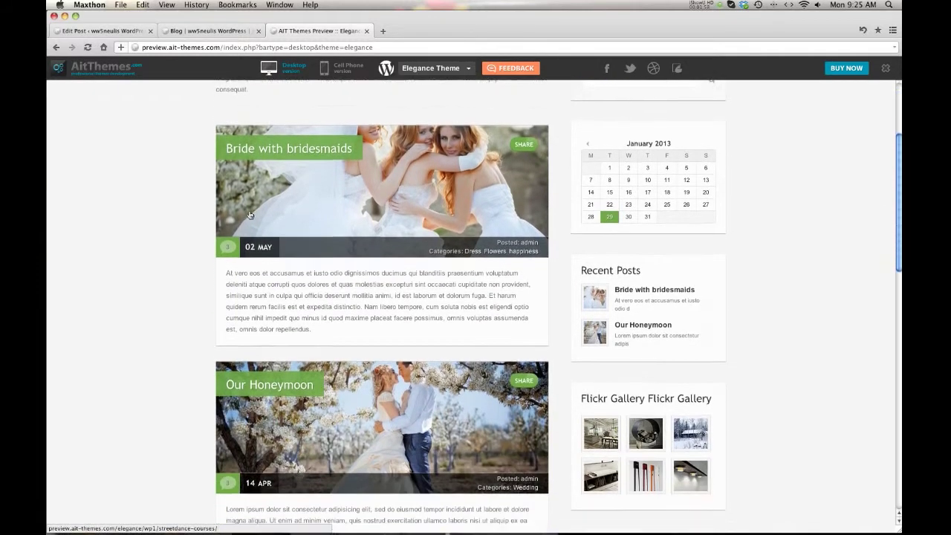
scroll(250, 214, down, 3)
scroll(301, 303, up, 5)
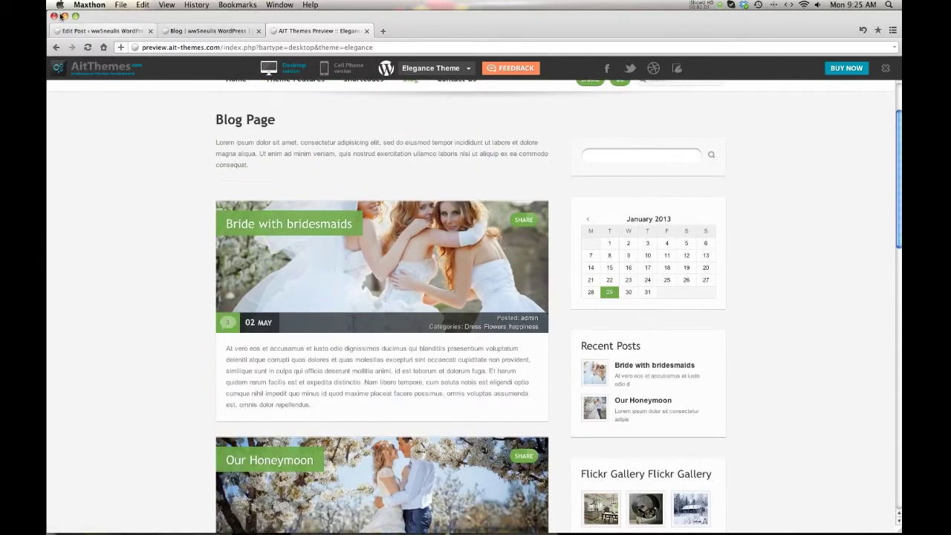
click(82, 30)
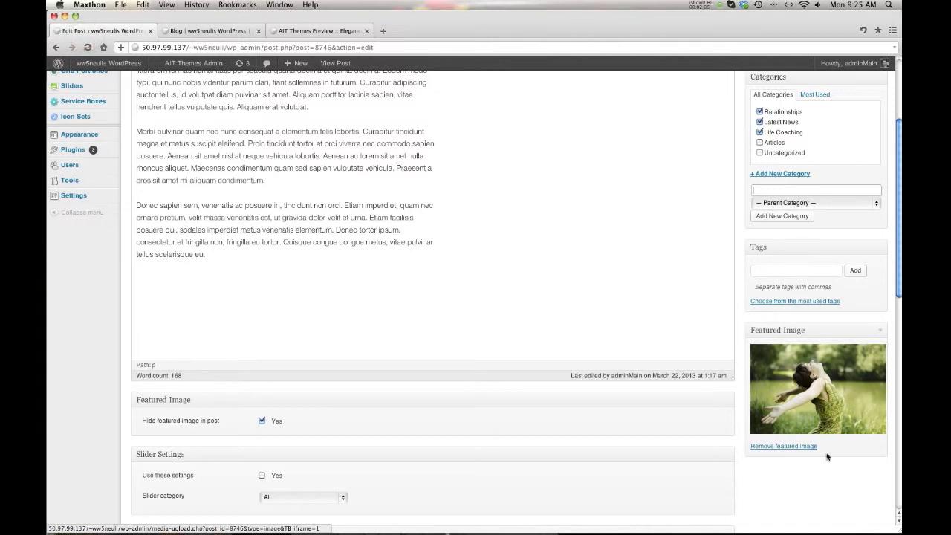
Step: Remove the post's current featured image and open the selection for a new one
click(797, 445)
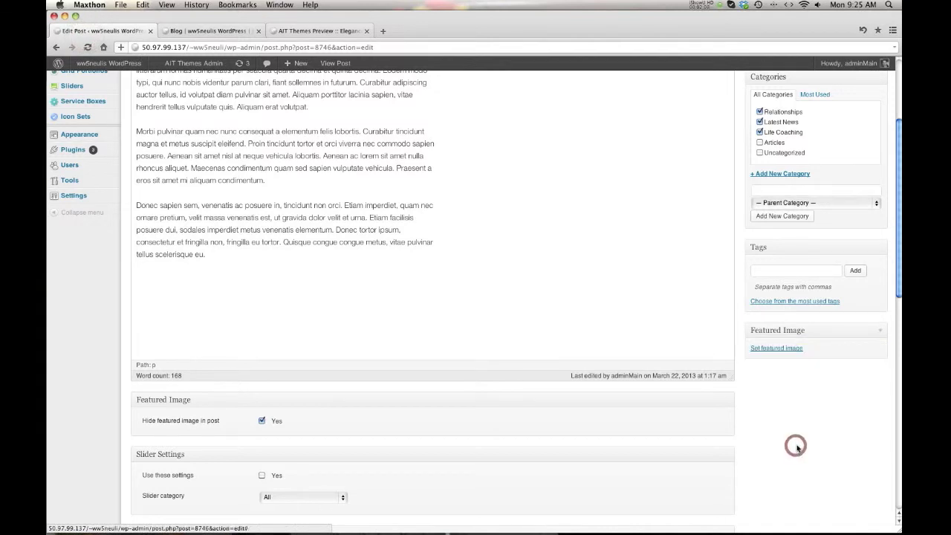
click(775, 349)
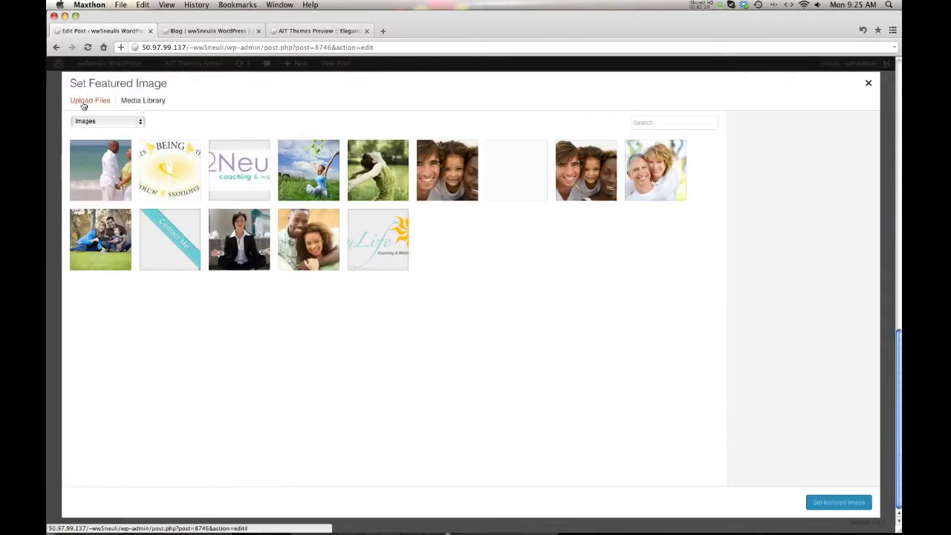
click(84, 104)
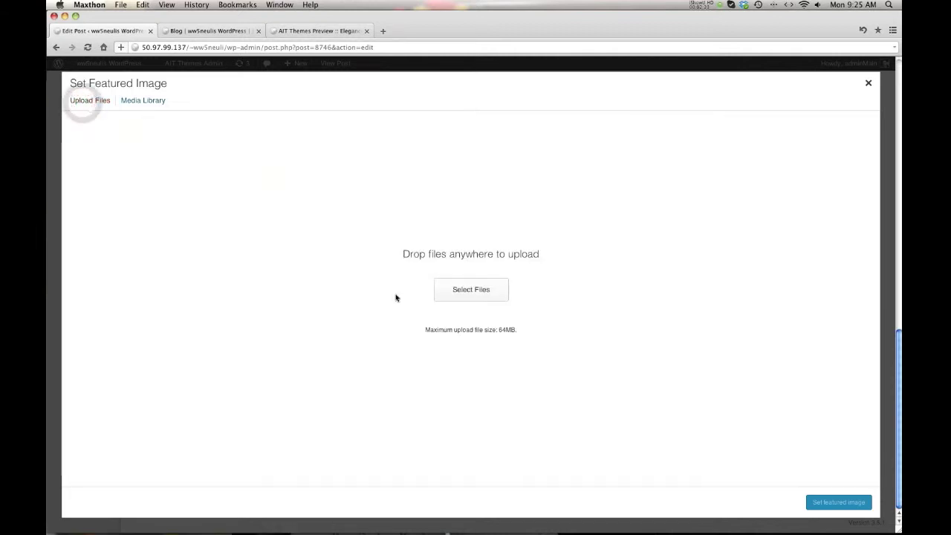
click(479, 291)
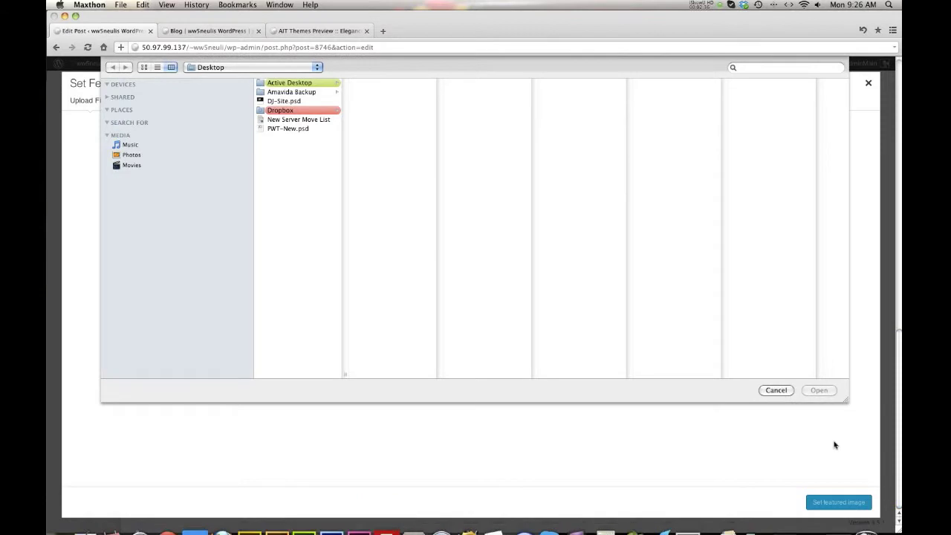
click(776, 390)
Step: Set happygirl.jpg from the media library as the featured image and update the post
click(145, 101)
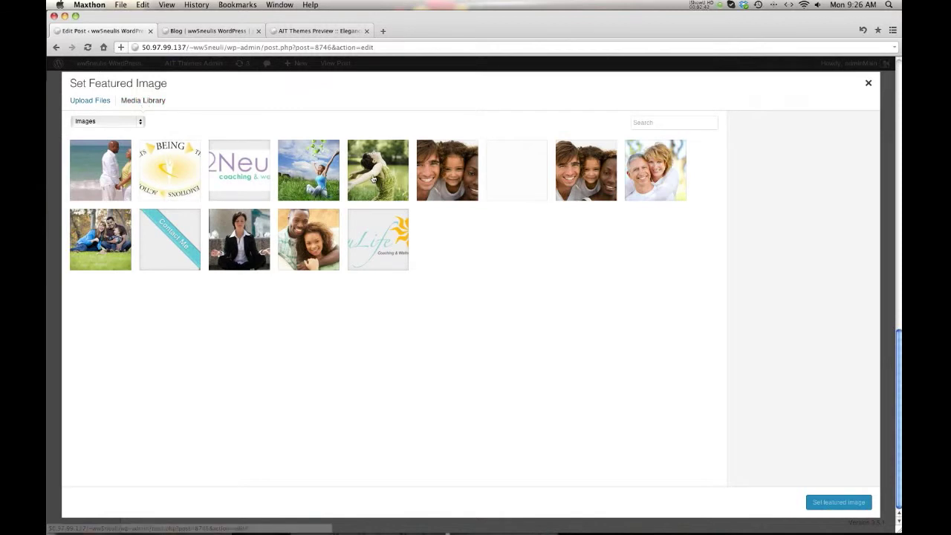
click(377, 184)
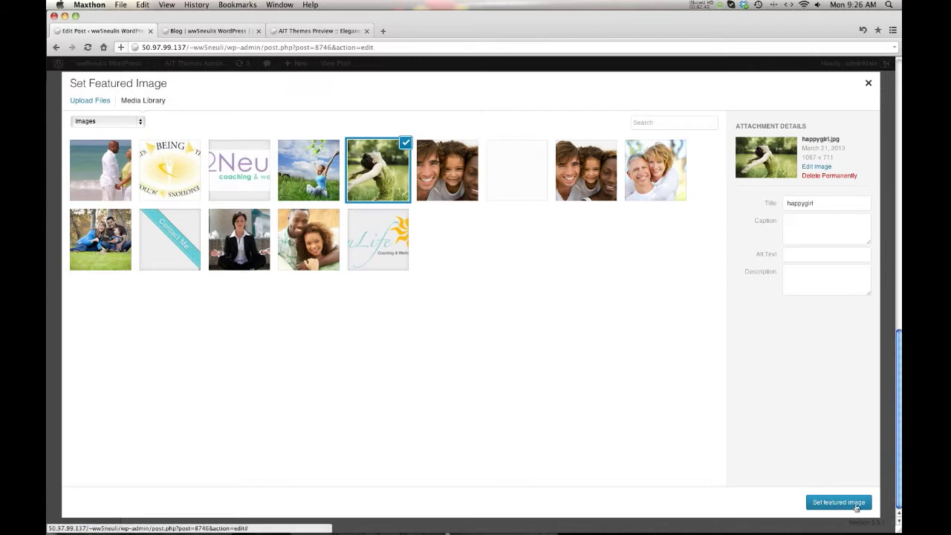
click(832, 503)
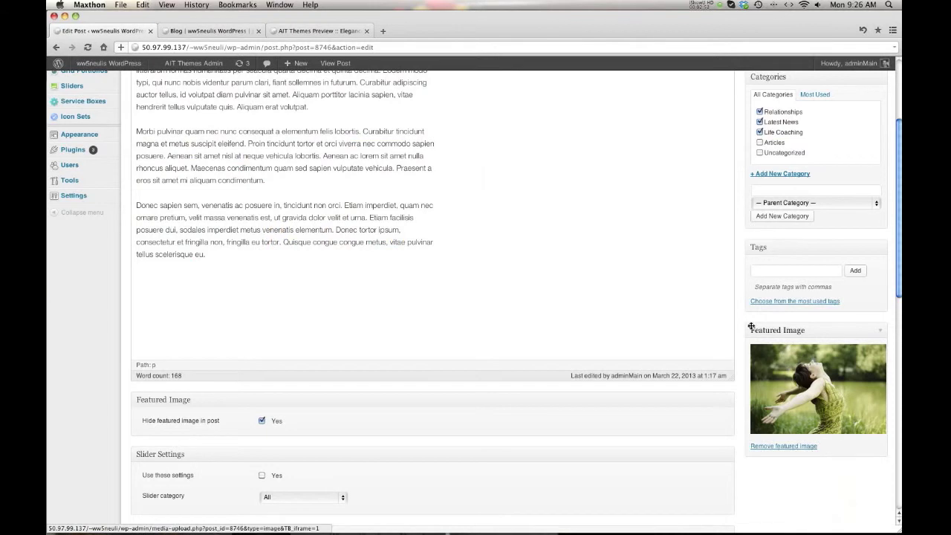
scroll(753, 327, up, 4)
click(866, 200)
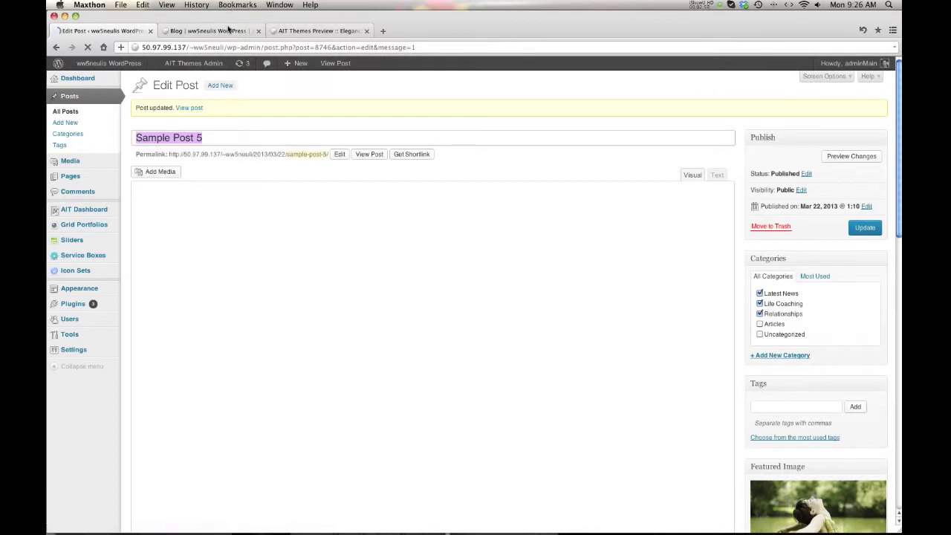
Step: Open the full page of Sample Post 5 from the live blog and dismiss the Dropbox notification
click(227, 30)
scroll(123, 238, up, 1)
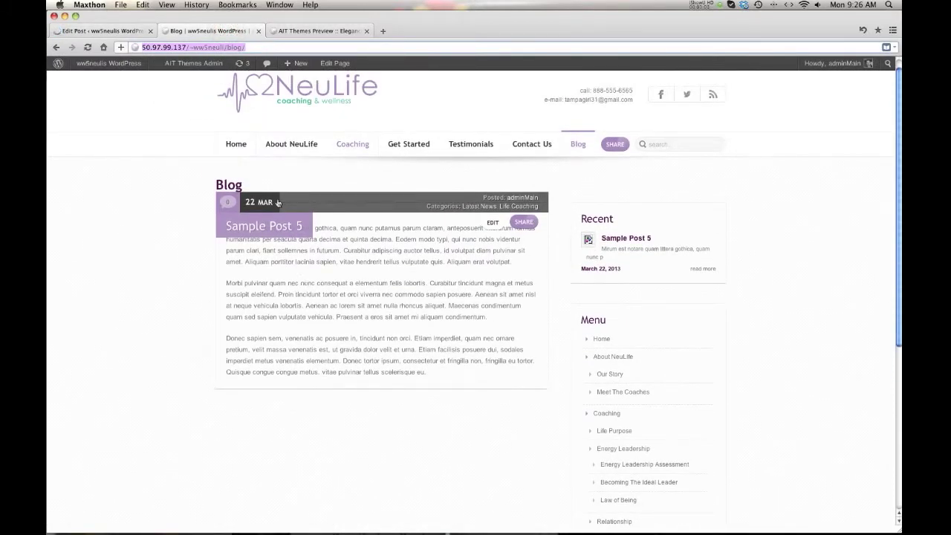
click(275, 228)
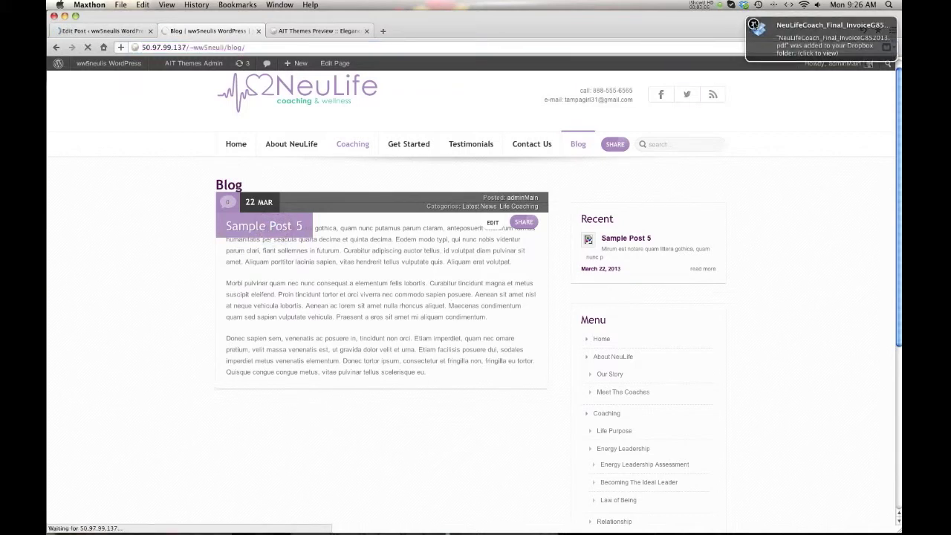
click(753, 22)
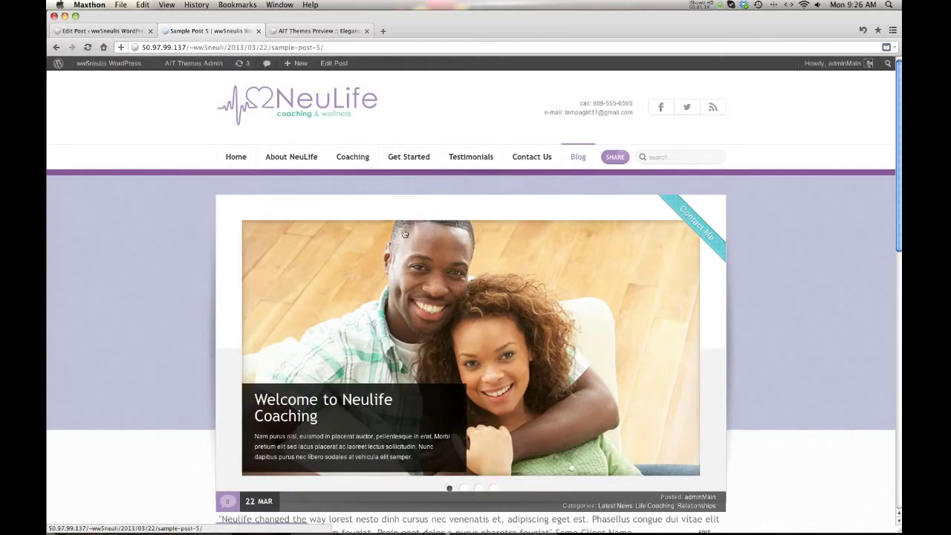
Step: Examine the published post's page from the image slider and content columns down to the comment form
scroll(409, 246, down, 5)
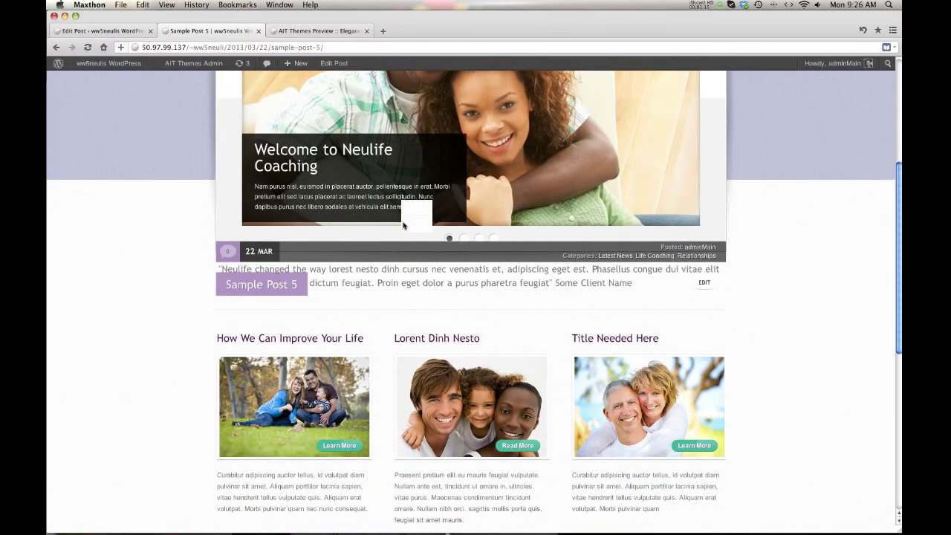
scroll(404, 225, down, 8)
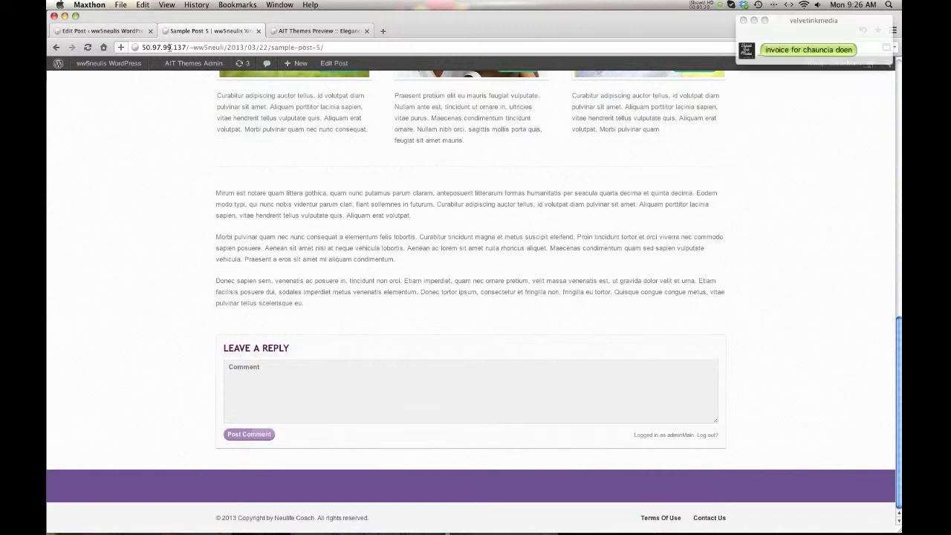
click(780, 22)
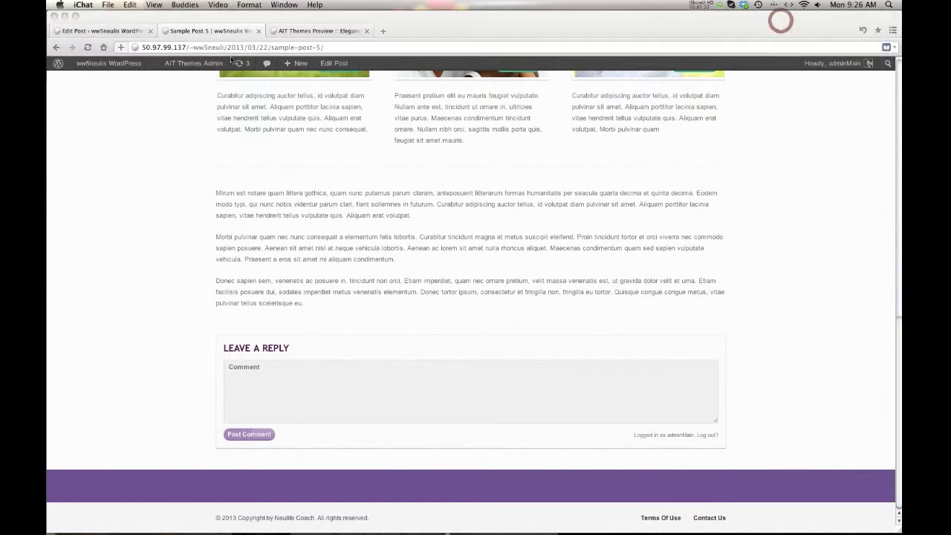
scroll(405, 151, up, 5)
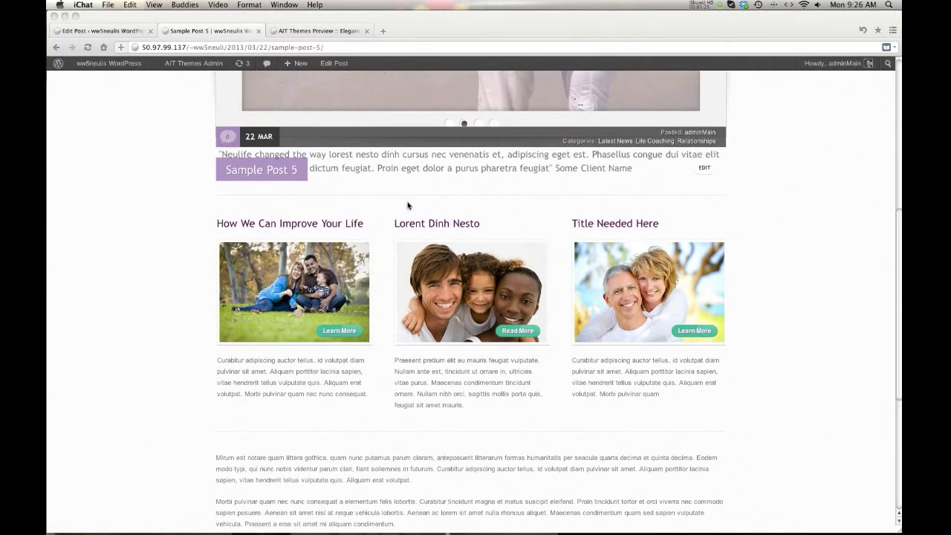
scroll(399, 223, up, 5)
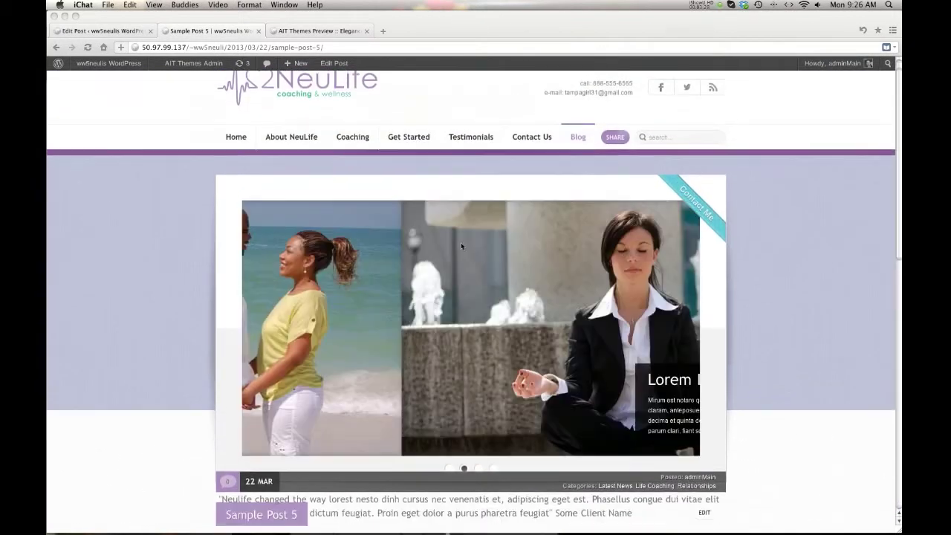
scroll(251, 260, down, 1)
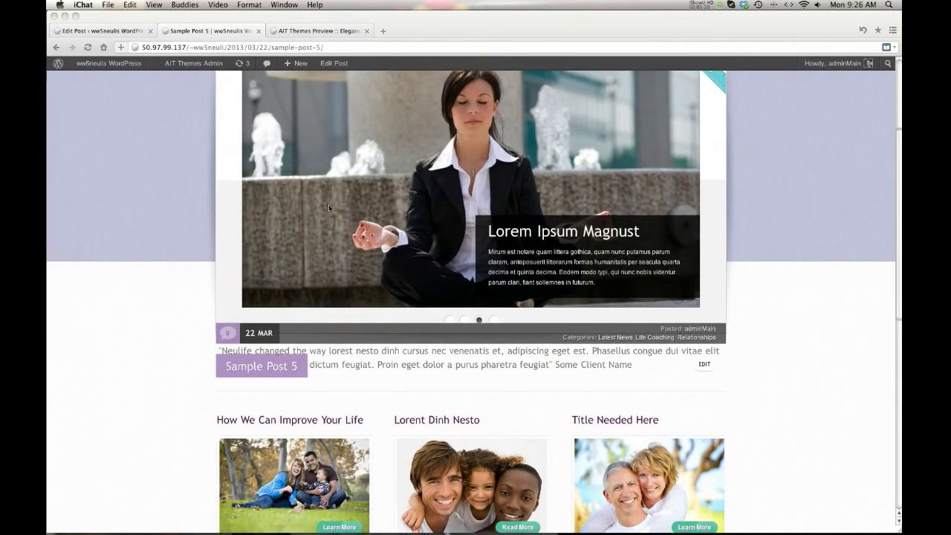
scroll(510, 444, down, 5)
scroll(449, 465, down, 5)
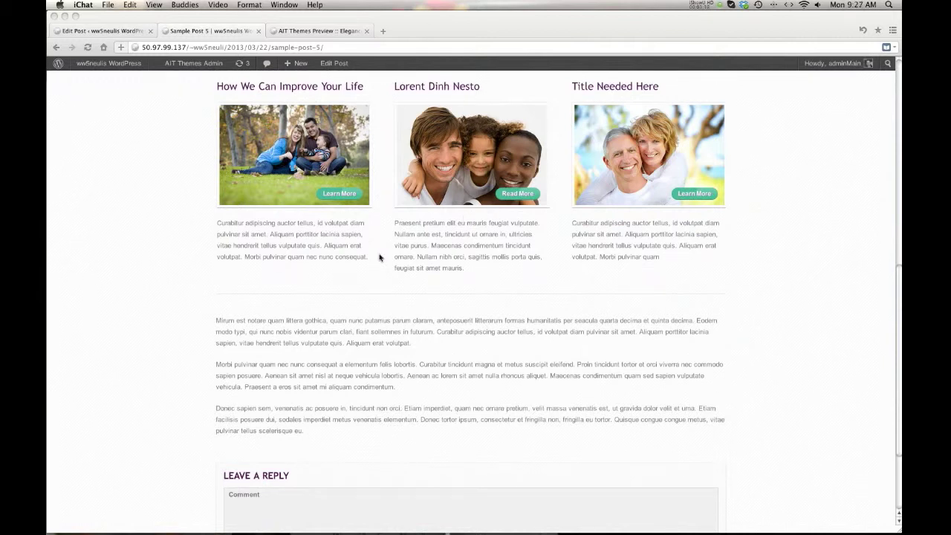
Step: Return to editing Sample Post 5 and enable its own slider settings with the slider category set to None
scroll(379, 257, down, 3)
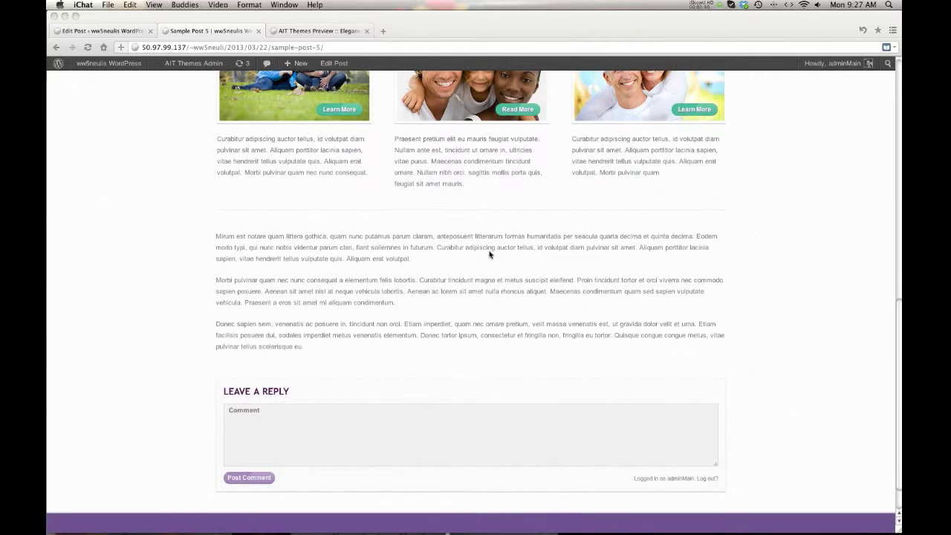
click(100, 30)
scroll(269, 223, down, 10)
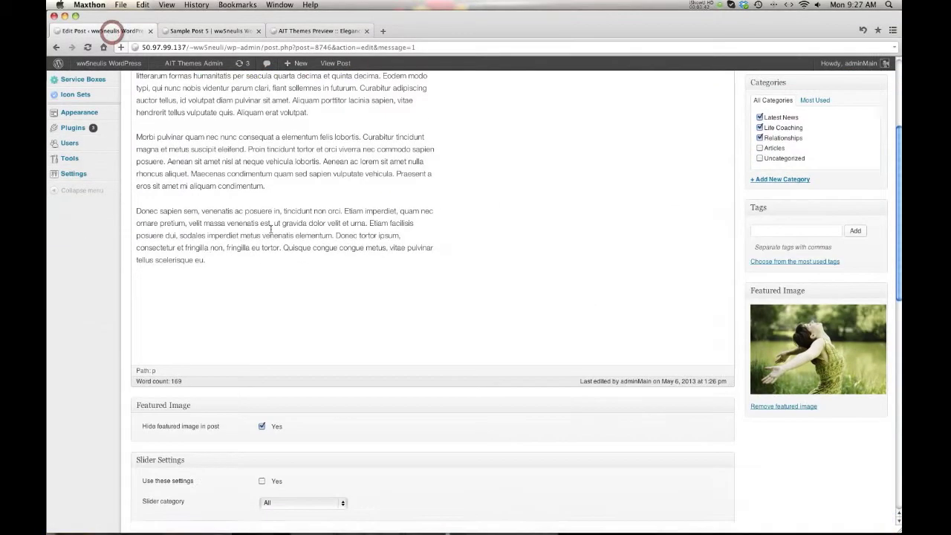
scroll(387, 222, down, 1)
scroll(293, 251, down, 2)
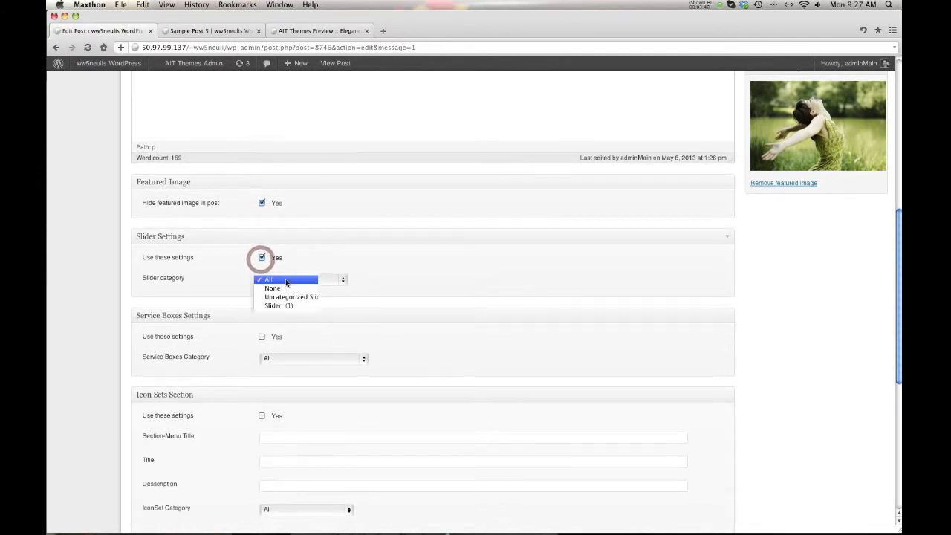
click(287, 280)
click(287, 283)
Step: Enable the post's service boxes settings and set the service boxes category to None
scroll(287, 291, down, 1)
click(262, 289)
click(286, 312)
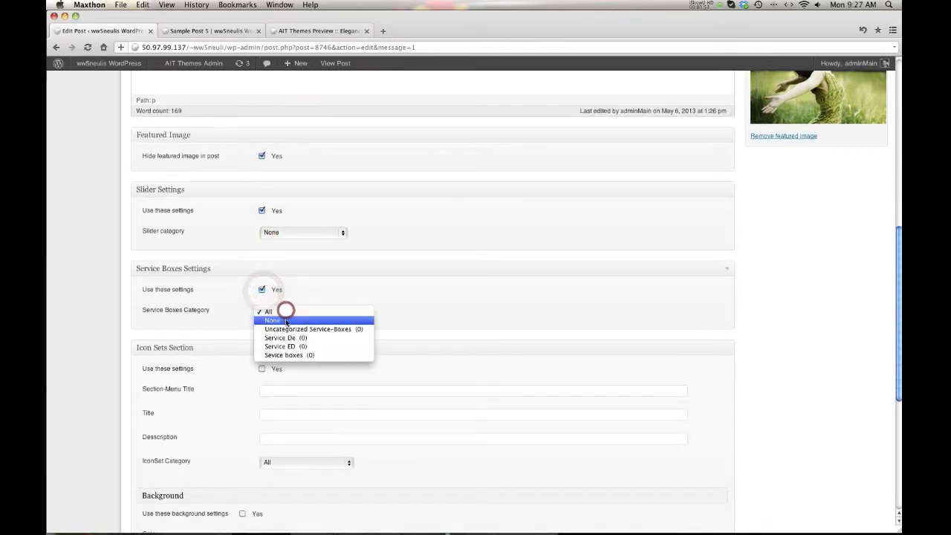
click(279, 320)
Step: Set the option for showing testimonials on this page to No in the post's testimonials page settings
scroll(312, 308, down, 12)
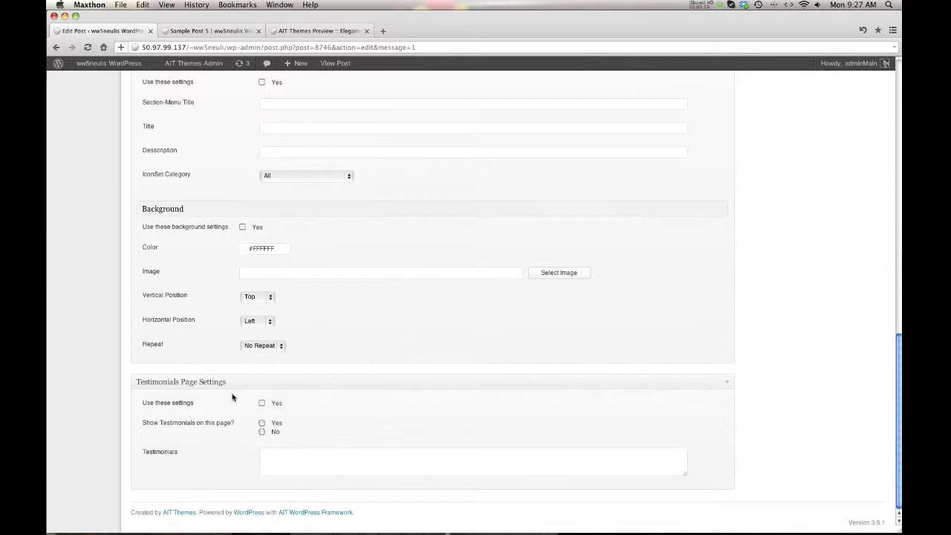
scroll(807, 357, up, 10)
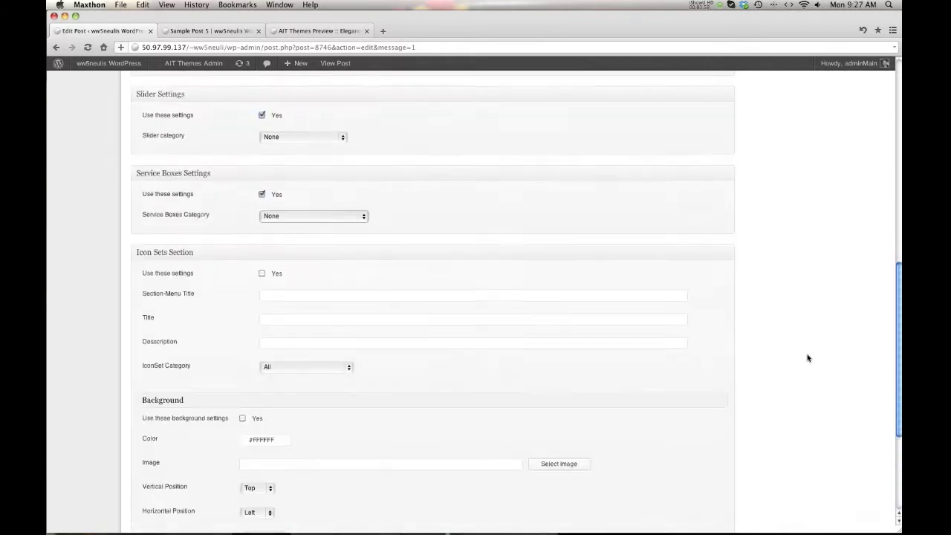
scroll(807, 356, down, 10)
click(260, 432)
scroll(733, 312, up, 15)
scroll(765, 296, up, 10)
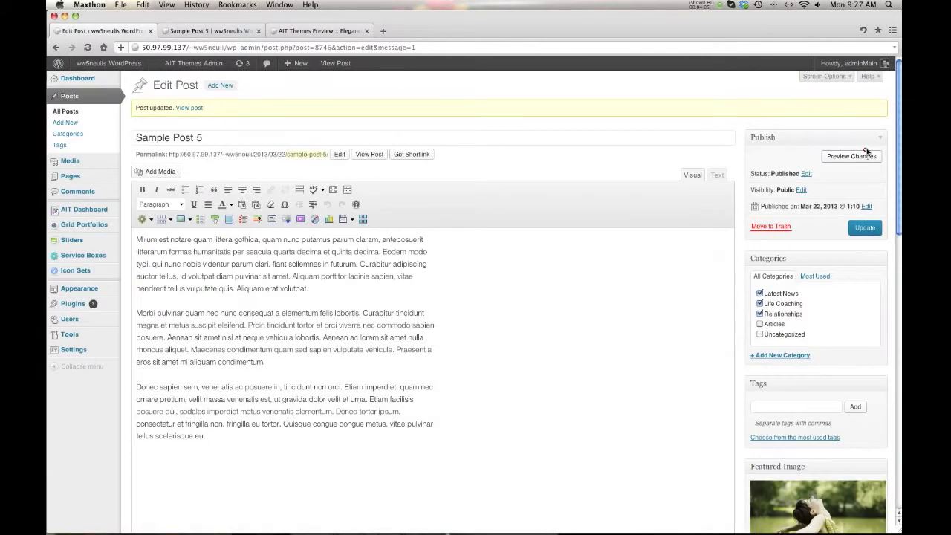
Step: Preview the changes to Sample Post 5, update the post and view its preview page
click(851, 156)
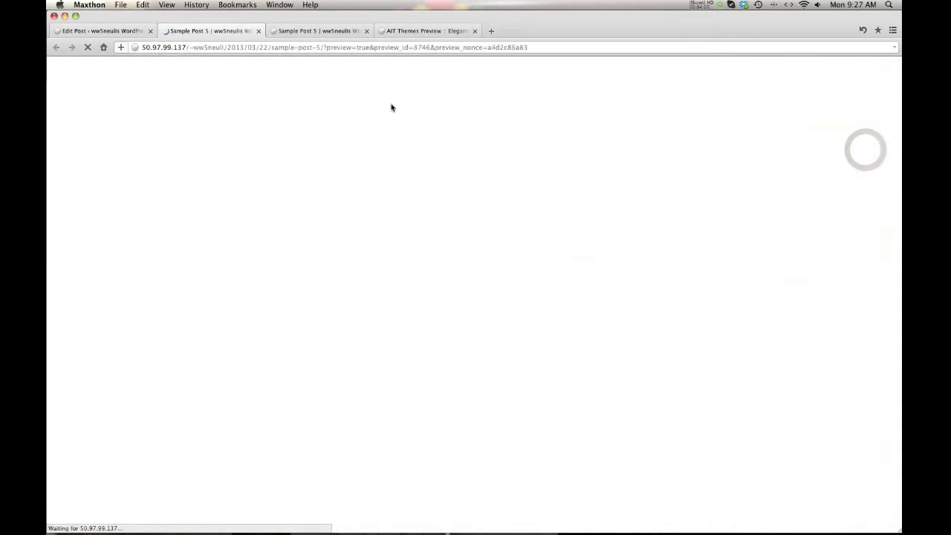
click(113, 31)
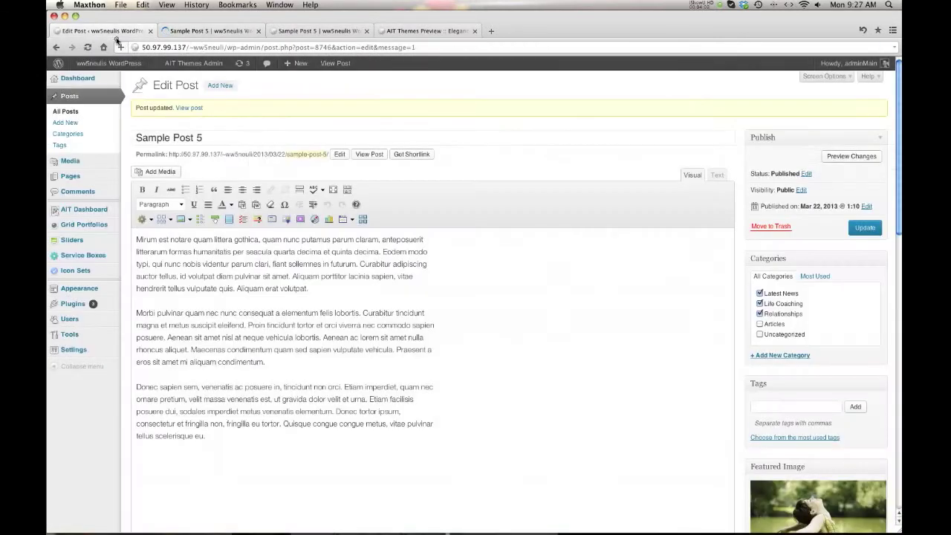
click(866, 228)
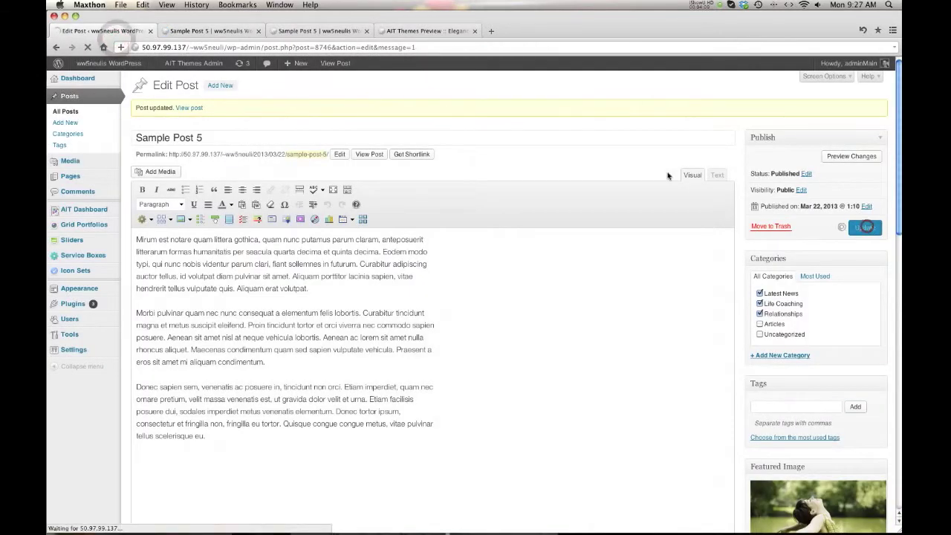
click(199, 34)
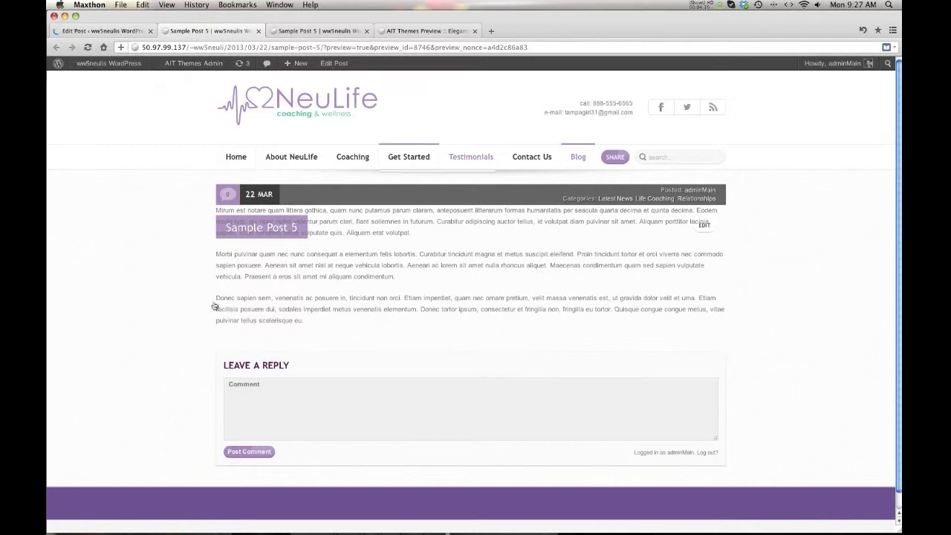
Step: Compare the preview with the previously loaded page of Sample Post 5, close that old page and return to the updated post
click(311, 30)
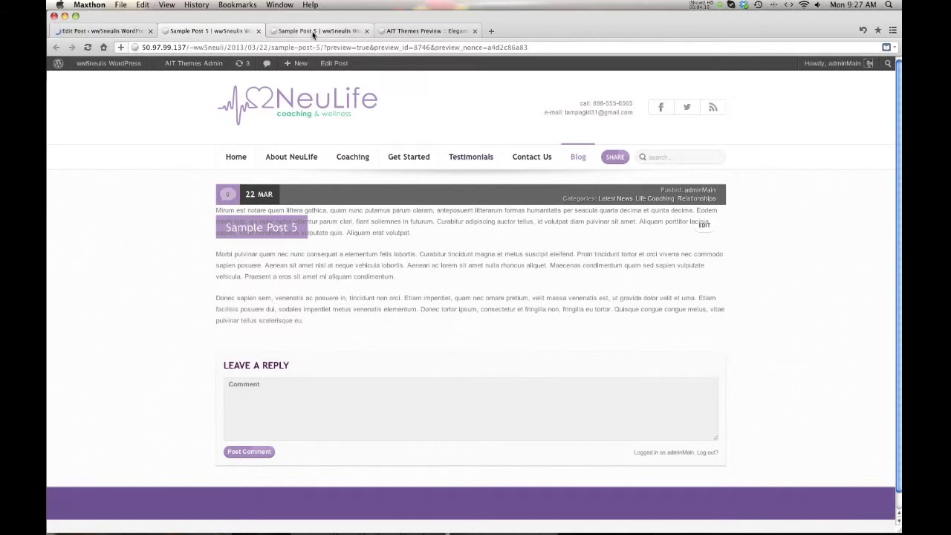
scroll(428, 254, up, 3)
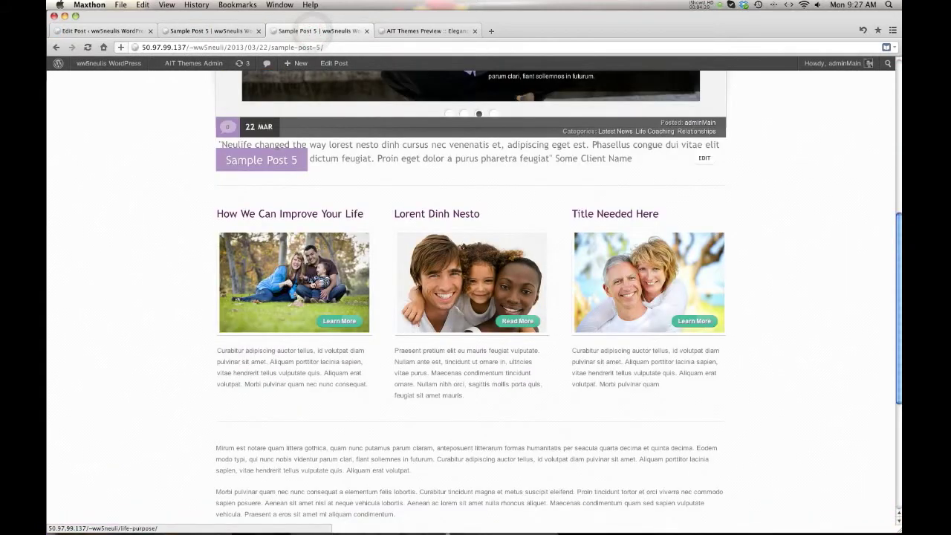
scroll(366, 262, up, 2)
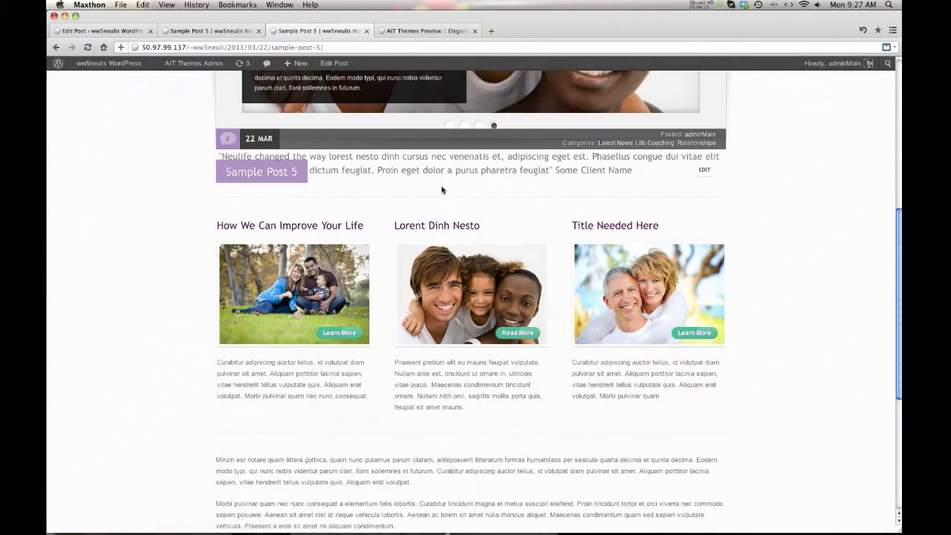
scroll(442, 182, down, 3)
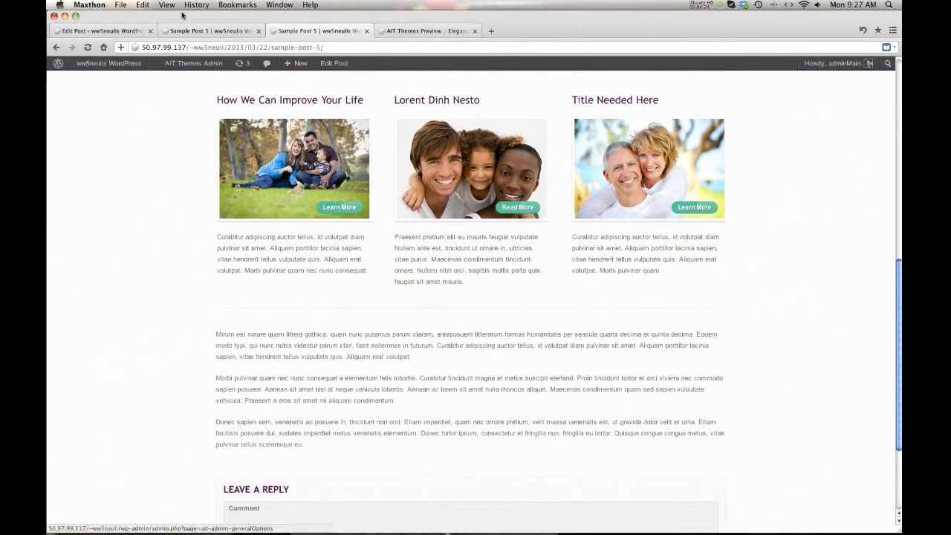
click(366, 32)
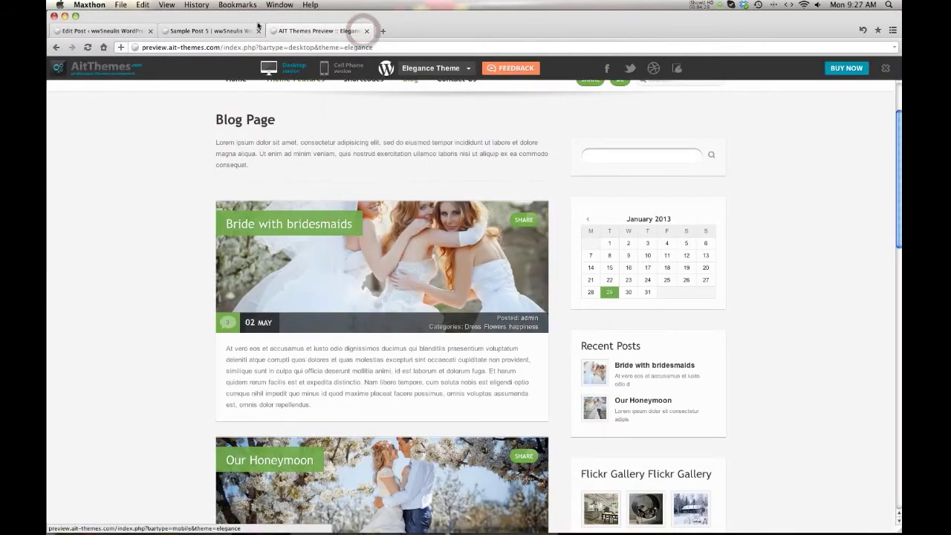
click(221, 32)
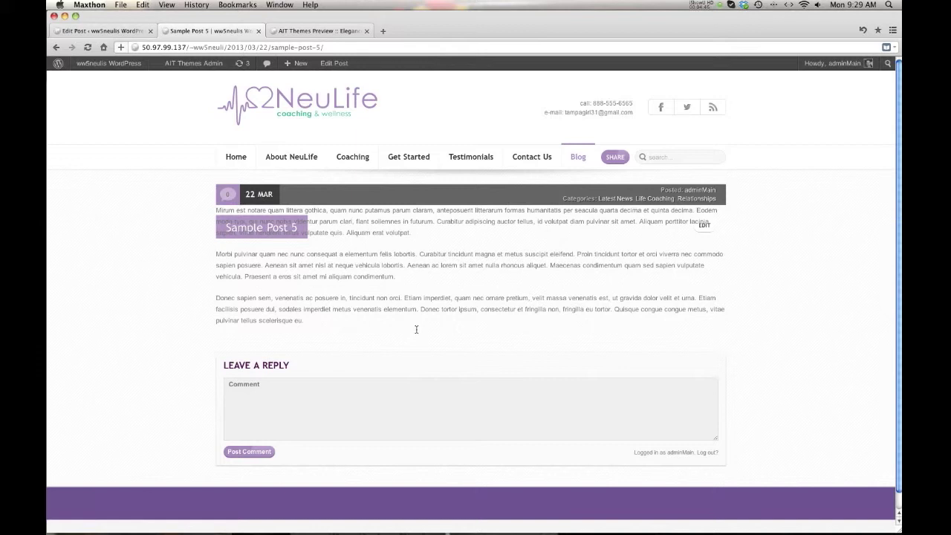
Step: Start a new post from the post editor and title it Life Coaching 101
click(110, 31)
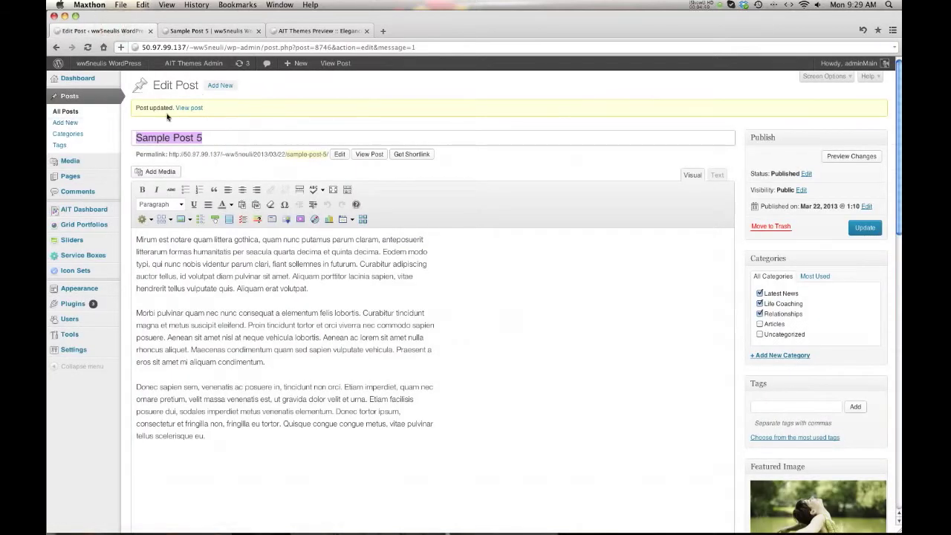
click(219, 86)
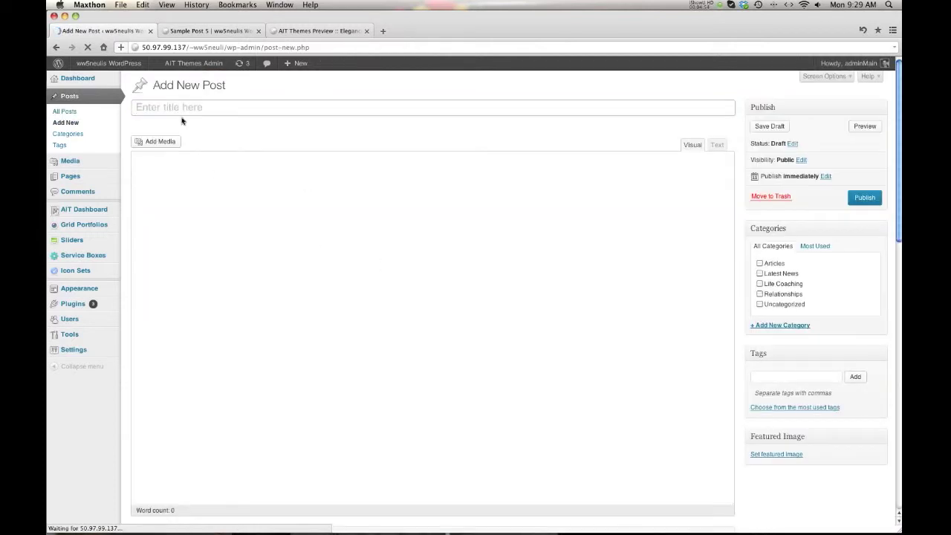
text(Life Coaching 101)
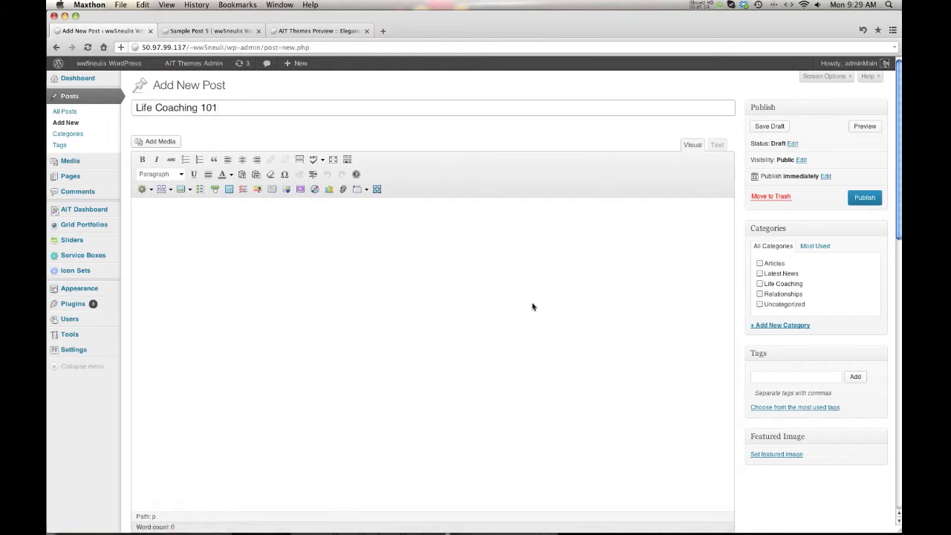
Step: Fill the post body with lorem ipsum text and split its first paragraph after "sagittis aliquet." and after "molestie leo ullamcorper."
click(340, 273)
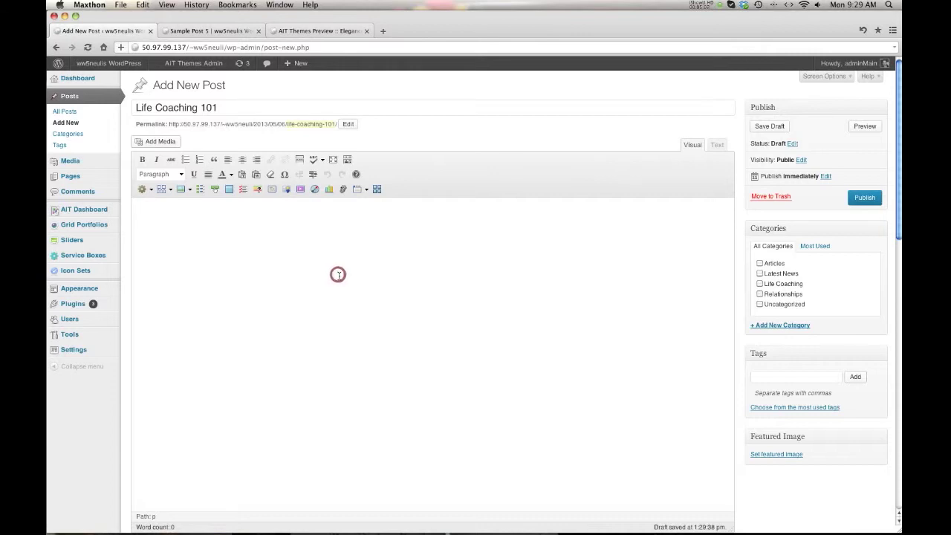
text(Lorem ipsum dolor sit amet, consectetur adipiscing elit. Cras leo massa, scelerisque a adipiscing nec, rhoncus ac felis. Integer accumsan ante non eros tempus nec ultrices sapien laoreet. Vivamus purus erat, lobortis sit amet egestas hendrerit, lobortis vel massa. Class aptent taciti sociosqu ad litora torquent per conubia nostra, per inceptos himenaeos. Phasellus condimentum sagittis aliquet. Duis a leo ac sem venenatis vestibulum in lobortis sapien. Nulla facilisi. Ut mauris nisi, ullamcorper eget vehicula congue, pharetra volutpat ligula. Cras magna enim, aliquam vitae ullamcorper in, consectetur sed orci. Etiam mattis rutrum urna sed volutpat. Sed vitae lectus et orci volutpat posuere at nec lorem. Class aptent taciti sociosqu ad litora torquent per conubia nostra, per inceptos himenaeos. Curabitur eleifend tortor sed eros volutpat vel molestie leo ullamcorper. Pellentesque habitant morbi tristique senectus et netus et malesuada fames ac turpis egestas. Aliquam facilisis molestie lorem, quis tempus mauris ultricies dapibus. Sed consequat faucibus lacus, vitae volutpat ante laoreet adipiscing.  Quisque viverra leo in lacus vehicula aliquam. Duis lobortis scelerisque lectus ut condimentum. In tempor, magna id fermentum mollis, tortor ligula rhoncus dolor, placerat viverra nisi risus nec sem. Nullam molestie cursus viverra. Proin eros dolor, accumsan non facilisis sit amet, tincidunt eu nisi. Fusce mollis neque sed ipsum imperdiet tincidunt. Ut mollis sapien sit amet ipsum posuere volutpat. Nam luctus nisi magna. Donec nisi leo, adipiscing a semper sit amet, vulputate in lorem. Cum sociis natoque penatibus et magnis dis parturient montes, nascetur ridiculus mus. Quisque aliquet justo vitae lacus suscipit aliquet. Nam quis porttitor sapien. Donec dictum nisl in odio malesuada blandit. In hac habitasse platea dictumst. Vivamus sed purus magna. In hac habitasse platea dictumst.)
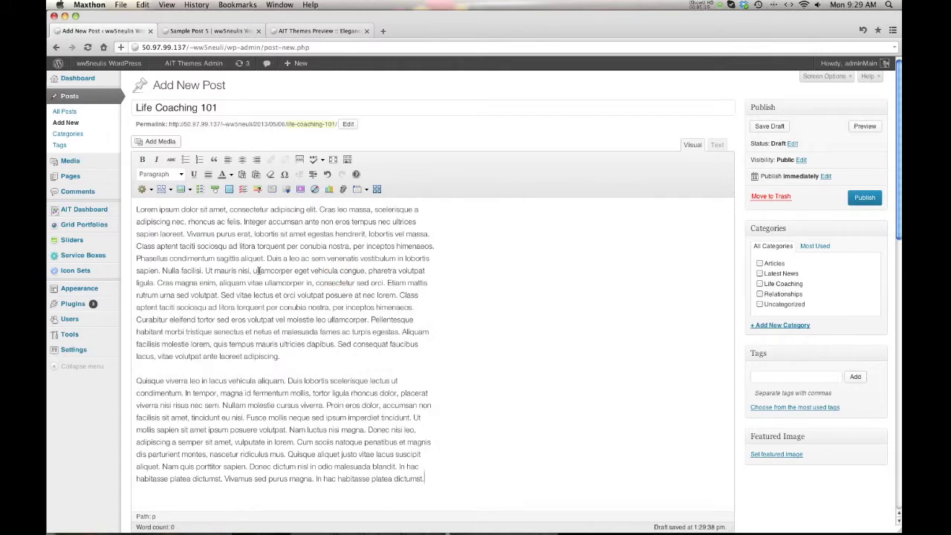
click(264, 257)
key(Return)
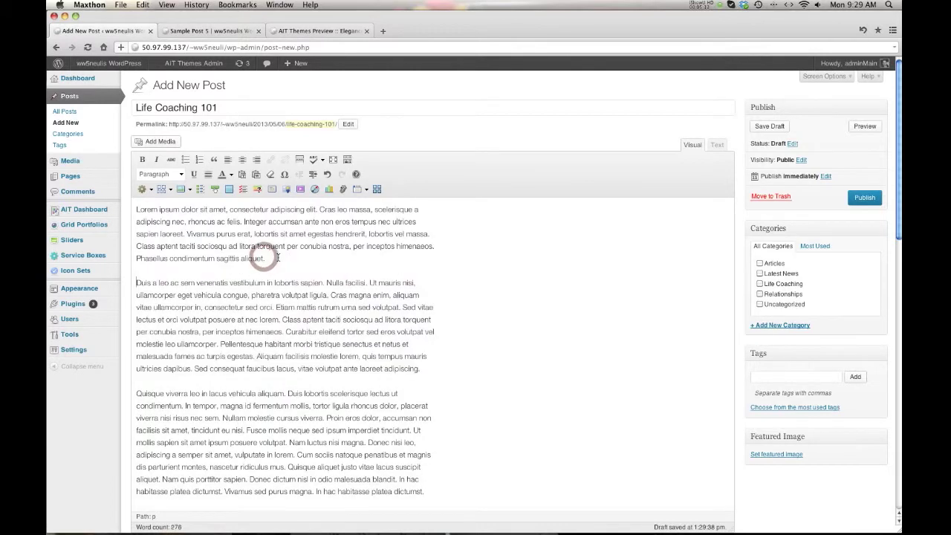
click(220, 343)
key(Return)
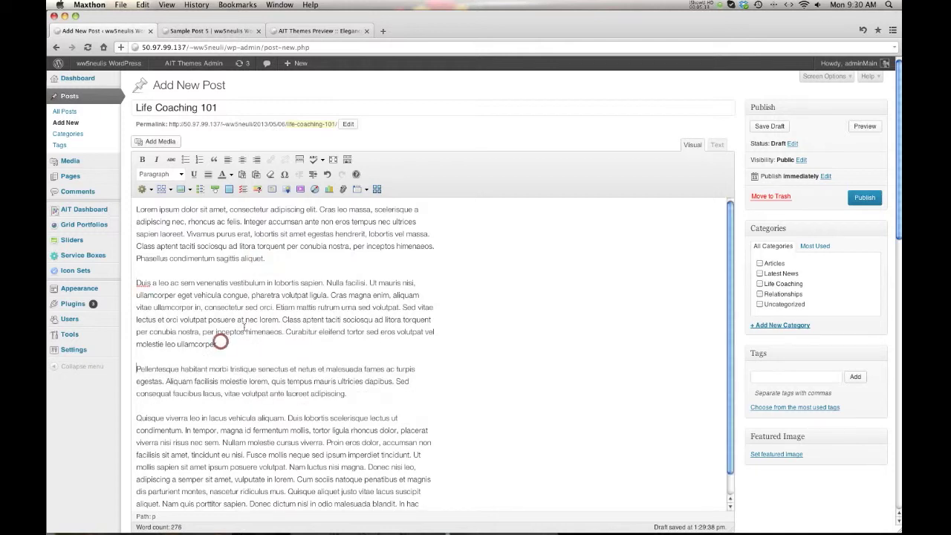
Step: Color the passage from "Etiam mattis rutrum" to "posuere at nec lorem" green in the second paragraph
drag(275, 307, 279, 319)
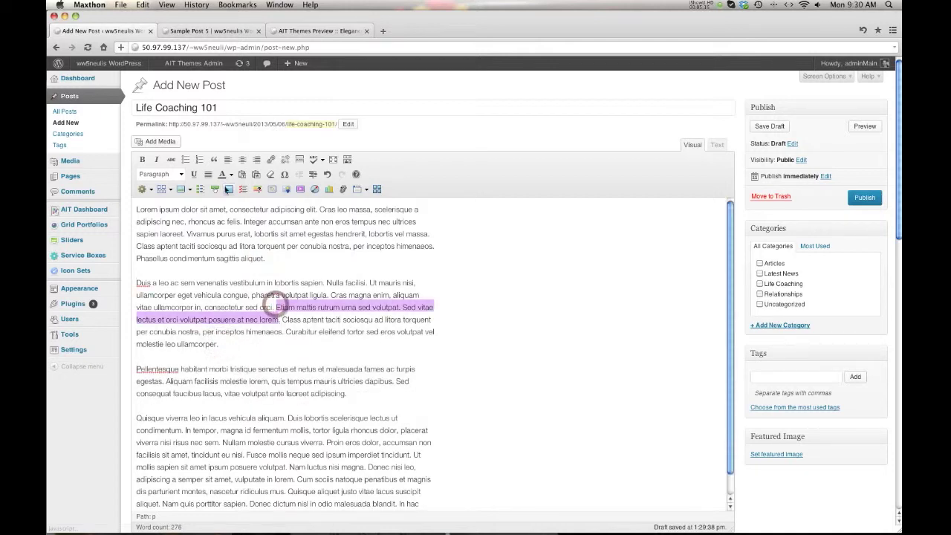
click(222, 174)
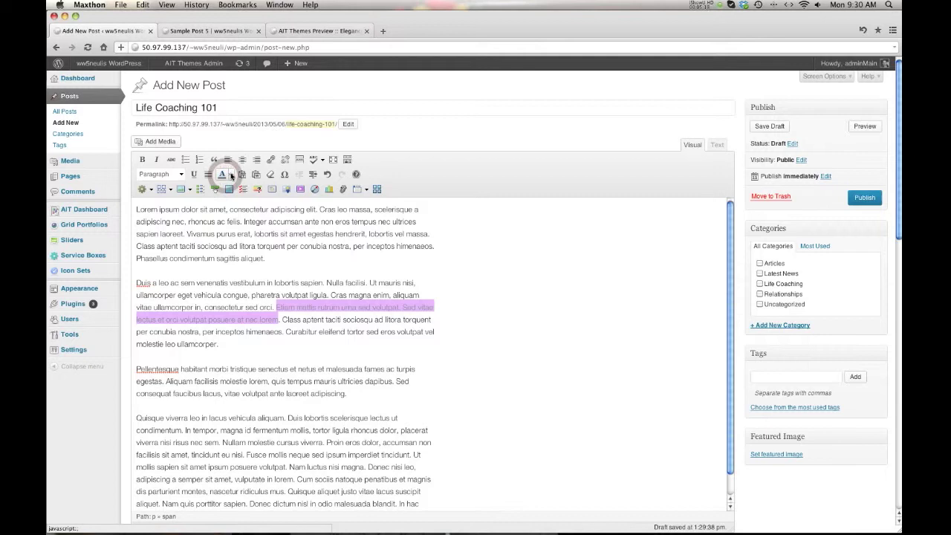
click(232, 175)
click(245, 195)
click(390, 331)
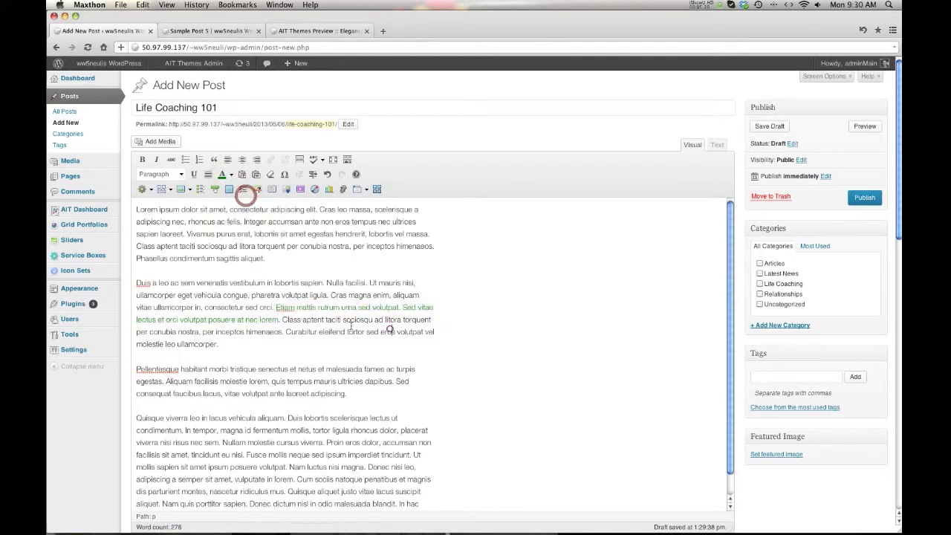
click(294, 266)
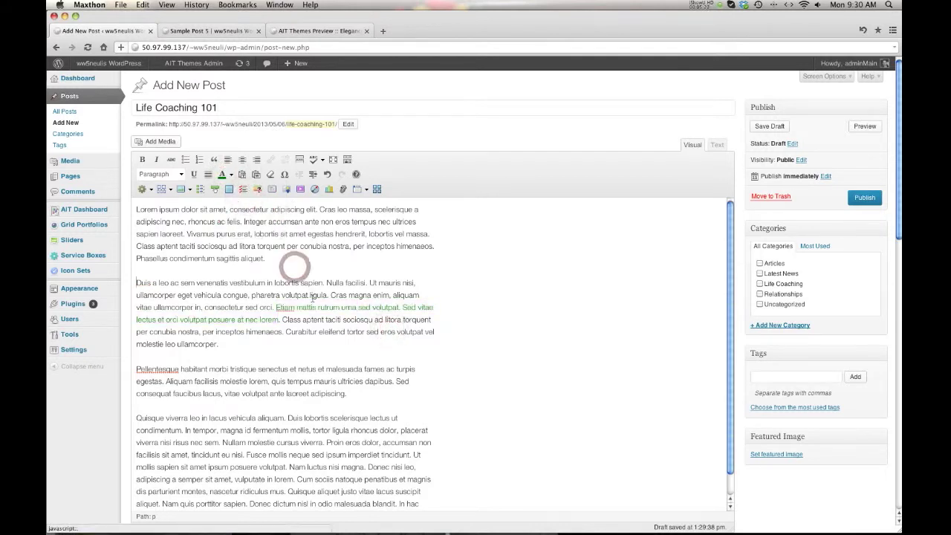
Step: Assign the new post to the Articles and Life Coaching categories
scroll(318, 300, down, 3)
scroll(706, 289, up, 3)
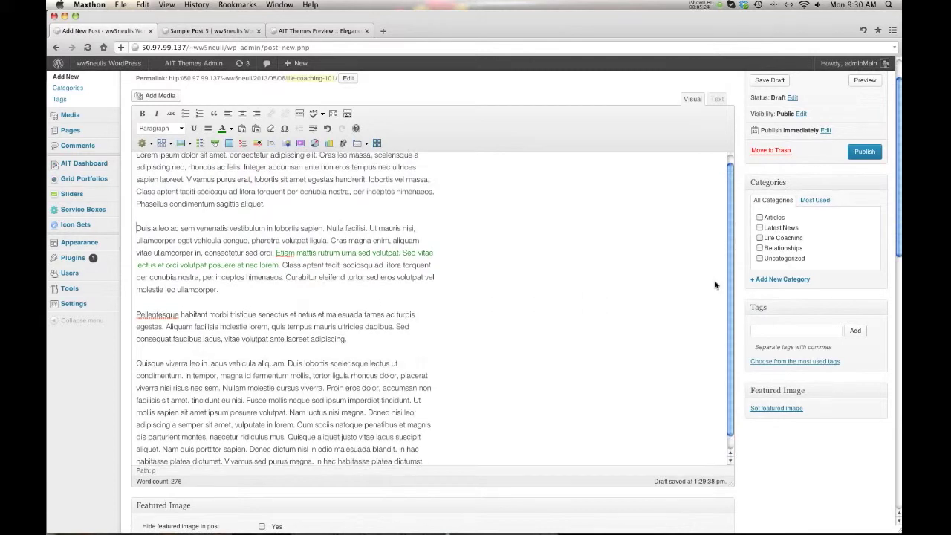
click(759, 263)
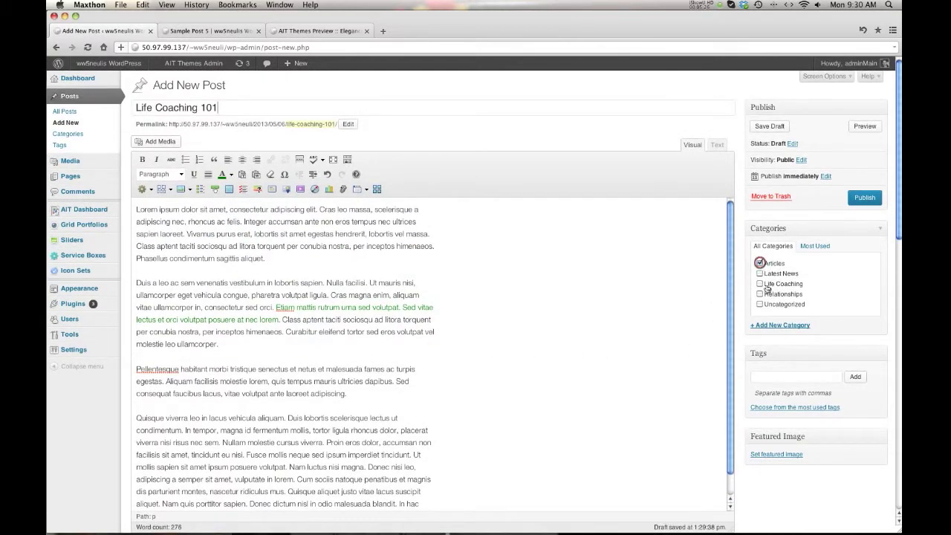
click(759, 284)
Step: Enable the new post's slider settings and service boxes settings, with the category of each set to None
scroll(688, 291, down, 1)
scroll(687, 291, down, 5)
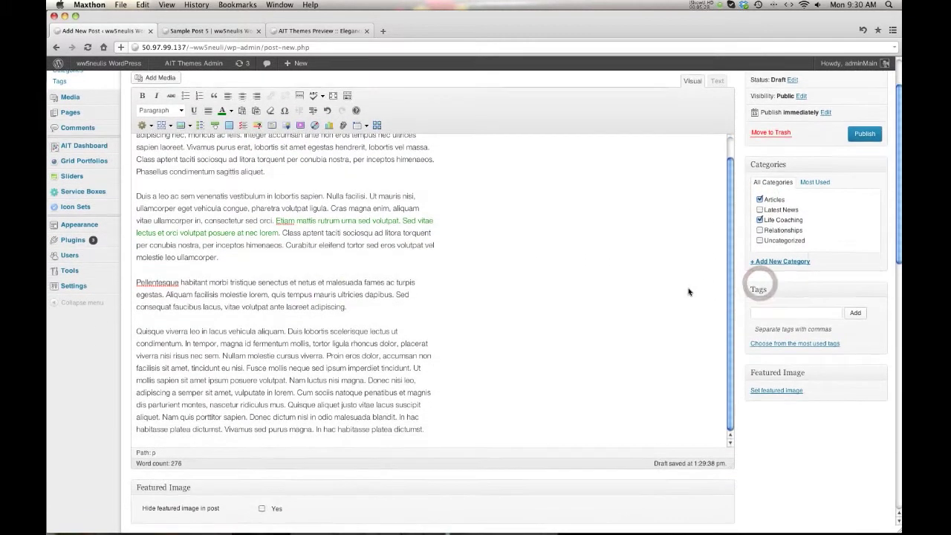
scroll(72, 366, down, 5)
scroll(73, 367, down, 3)
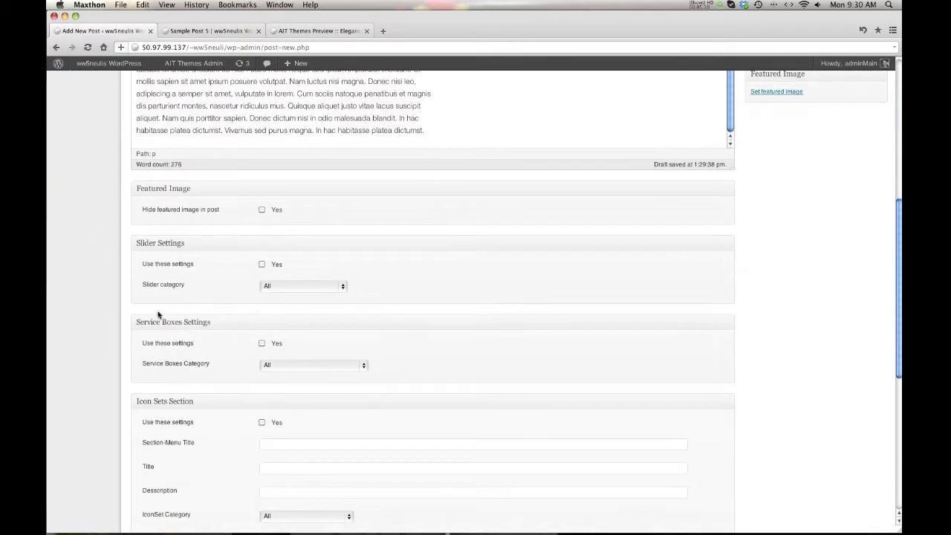
click(261, 264)
click(272, 285)
click(275, 290)
click(261, 343)
click(267, 364)
click(286, 372)
Step: Set the new post's testimonials page settings so that testimonials on this page are set to No
scroll(286, 371, down, 5)
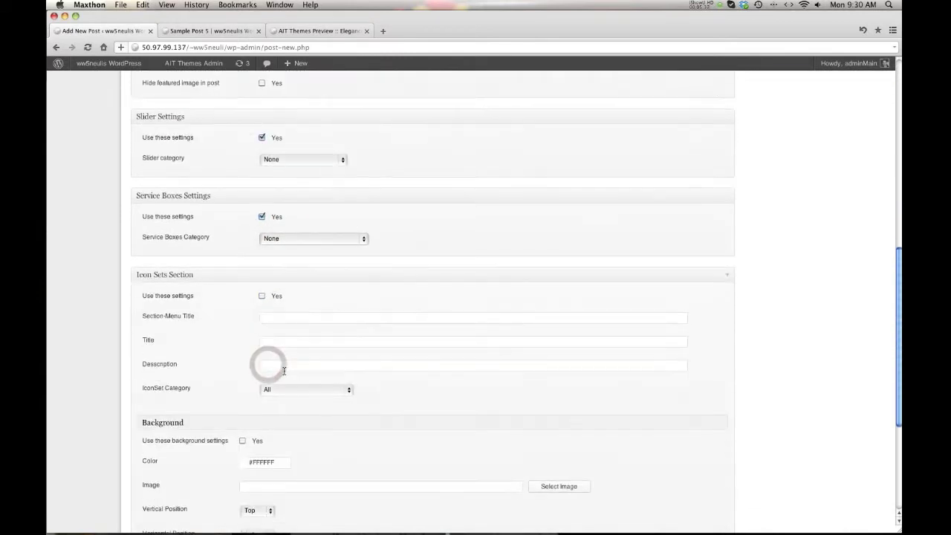
scroll(275, 370, down, 3)
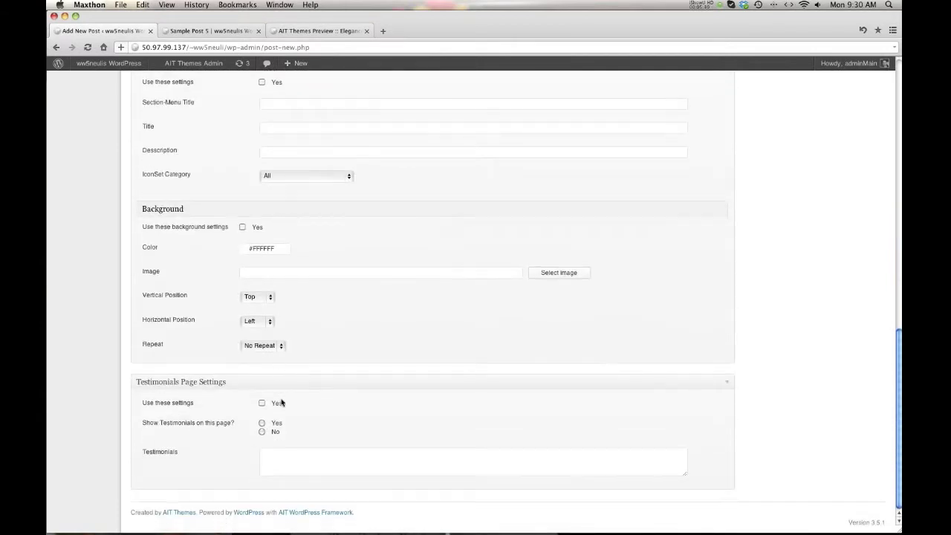
click(260, 431)
scroll(476, 411, up, 15)
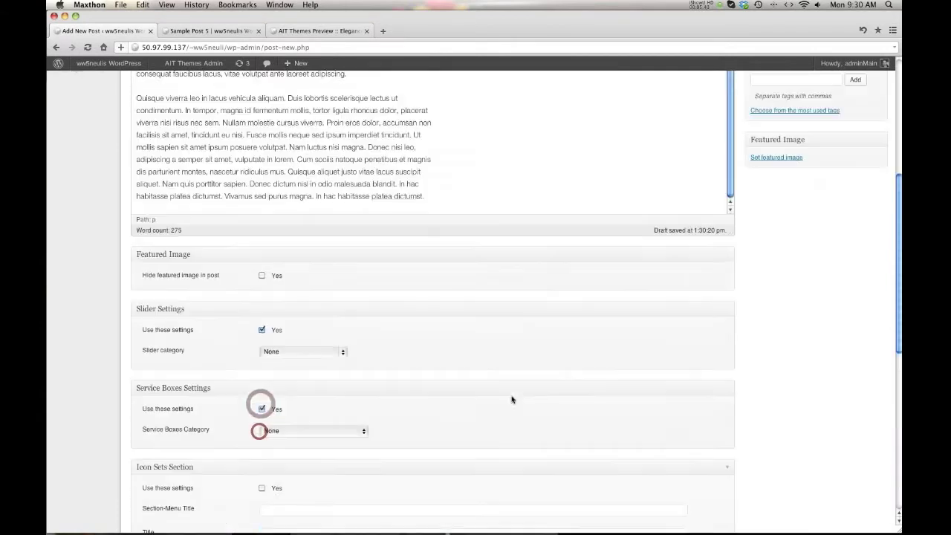
Step: Publish the new Life Coaching 101 post and view it on the site's Blog page
click(864, 198)
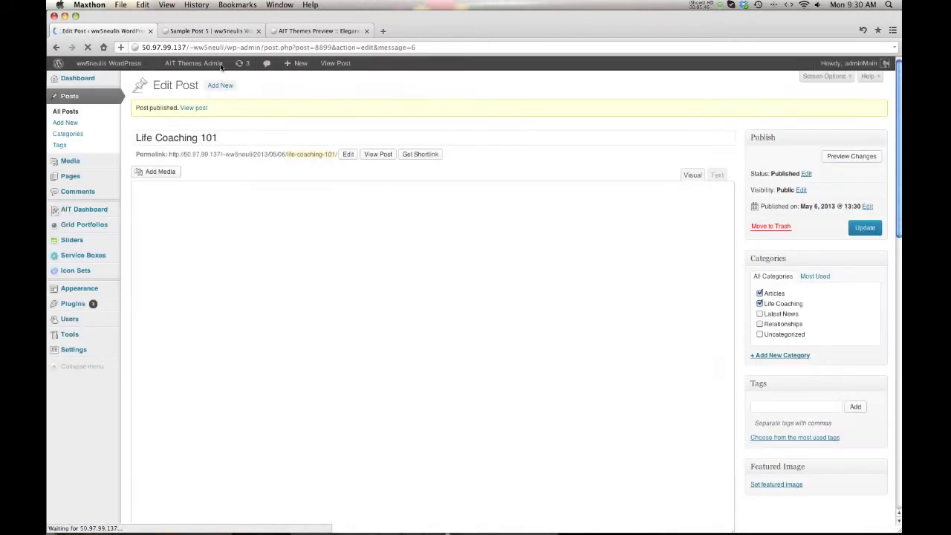
click(203, 32)
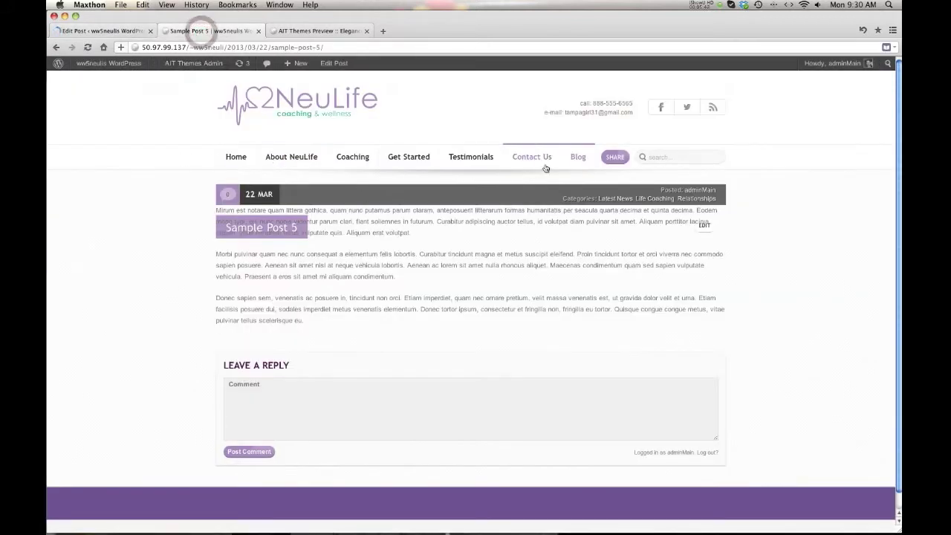
click(571, 158)
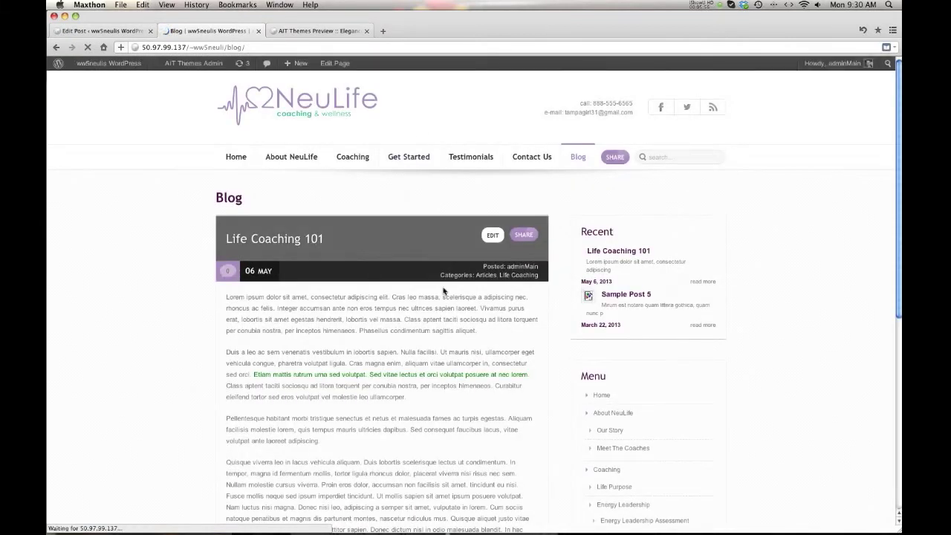
scroll(294, 242, down, 10)
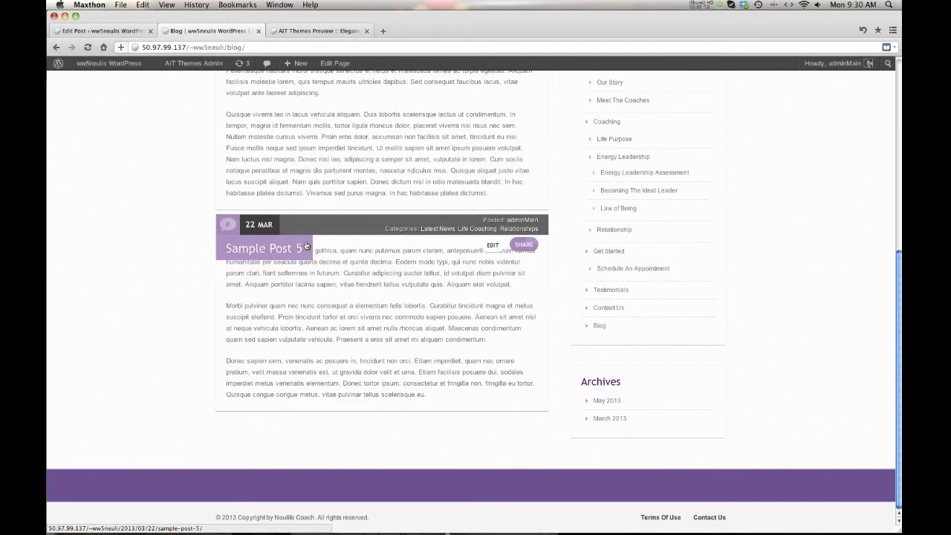
scroll(306, 241, up, 10)
scroll(269, 364, down, 5)
scroll(272, 365, up, 5)
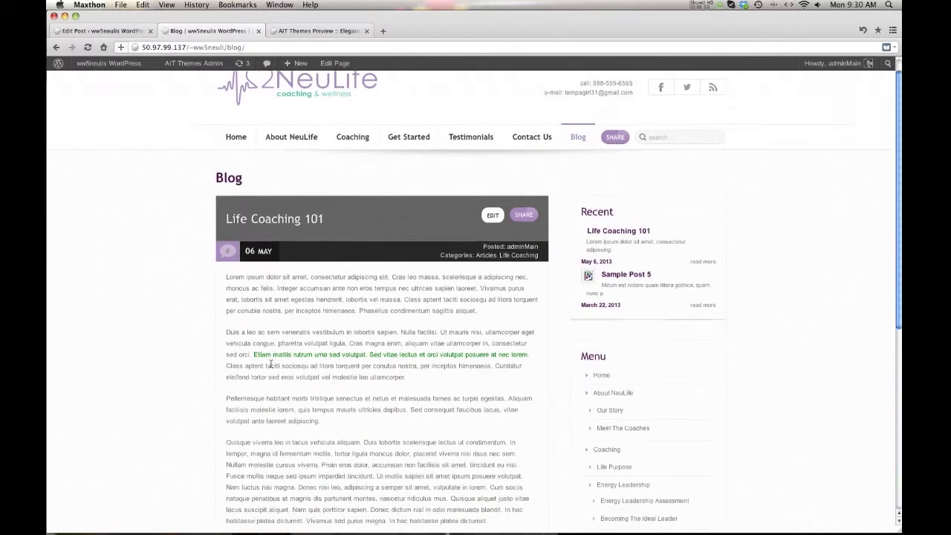
scroll(267, 223, down, 5)
Step: Insert a More break between the first and second paragraphs of the Life Coaching 101 post and update it
click(96, 31)
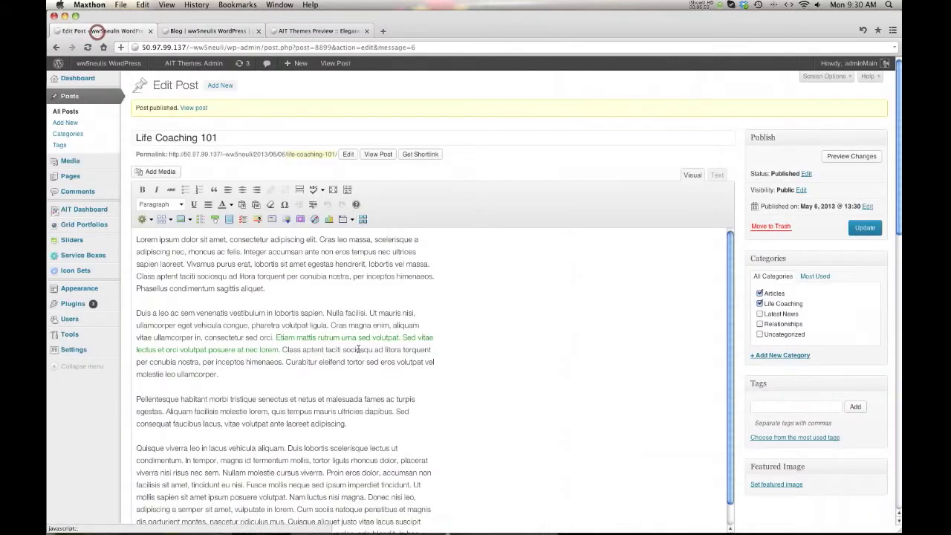
click(273, 300)
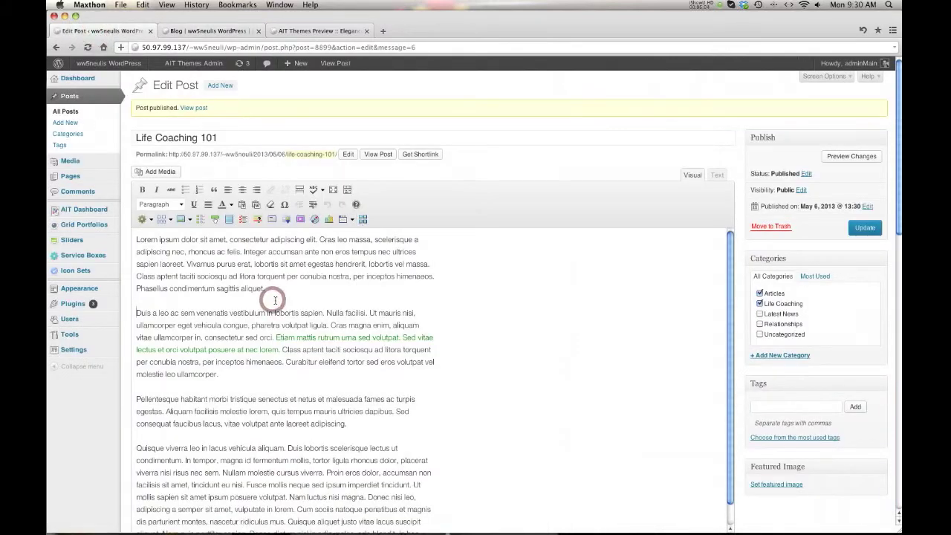
key(Return)
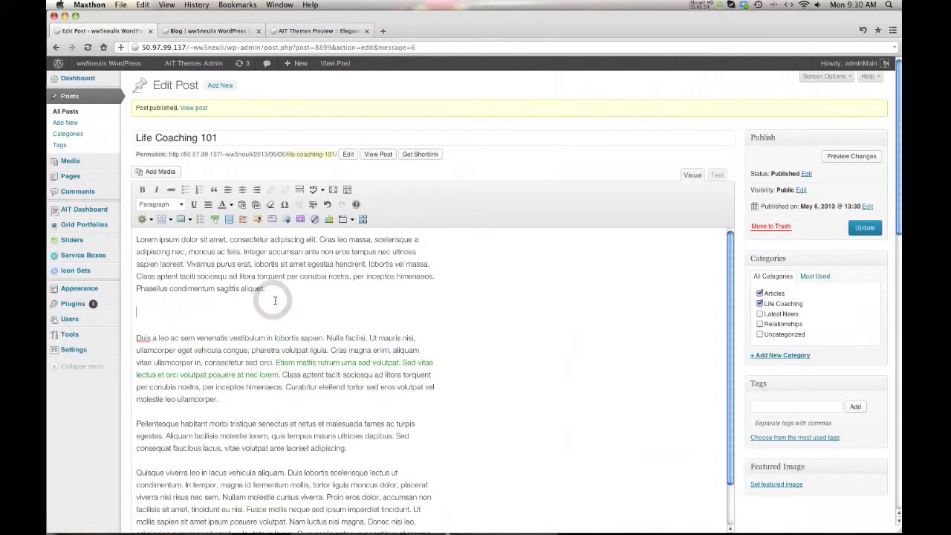
click(299, 190)
click(857, 230)
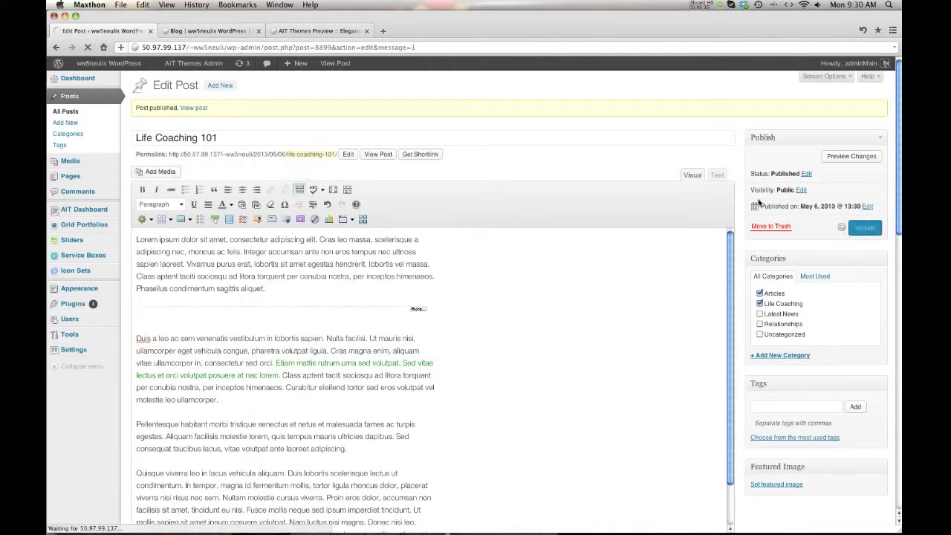
Step: Reload the site's Blog page to check where the Life Coaching 101 text is cut off
click(217, 33)
scroll(478, 290, up, 5)
scroll(500, 275, down, 1)
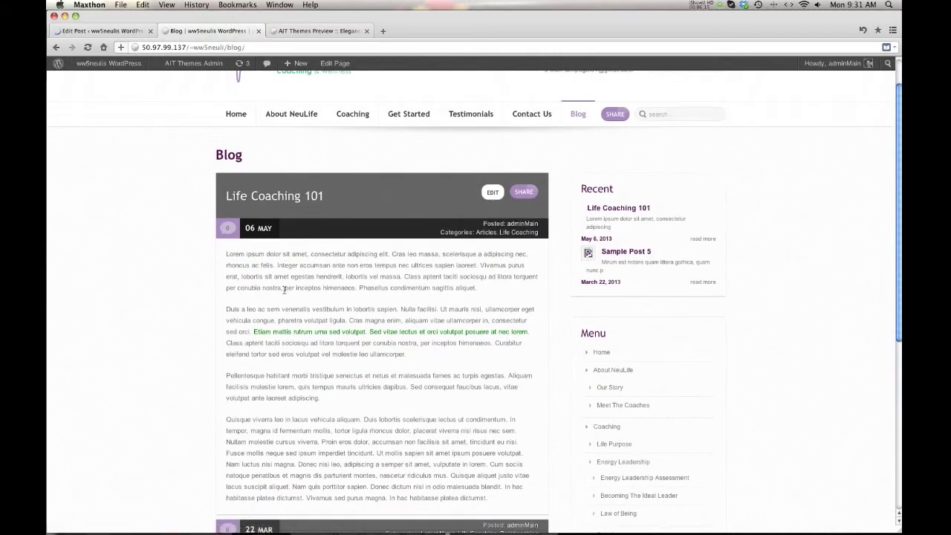
scroll(415, 304, down, 5)
scroll(347, 448, up, 5)
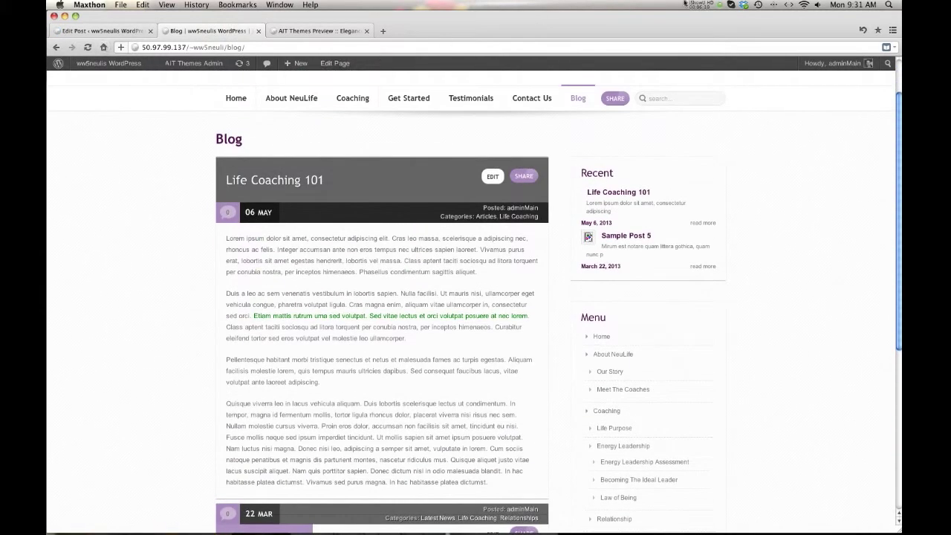
click(86, 47)
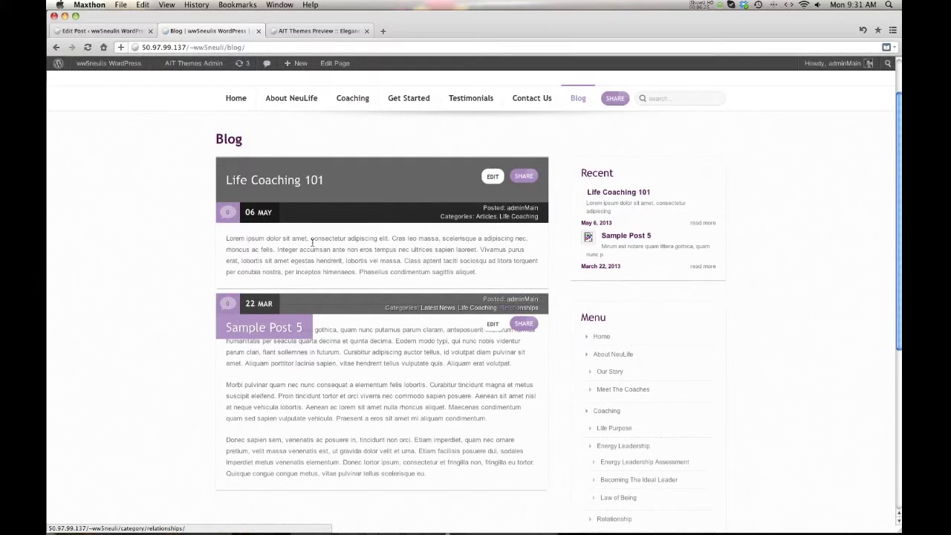
Step: Remove the More break below the first paragraph of the Life Coaching 101 post
click(96, 31)
click(445, 321)
key(BackSpace)
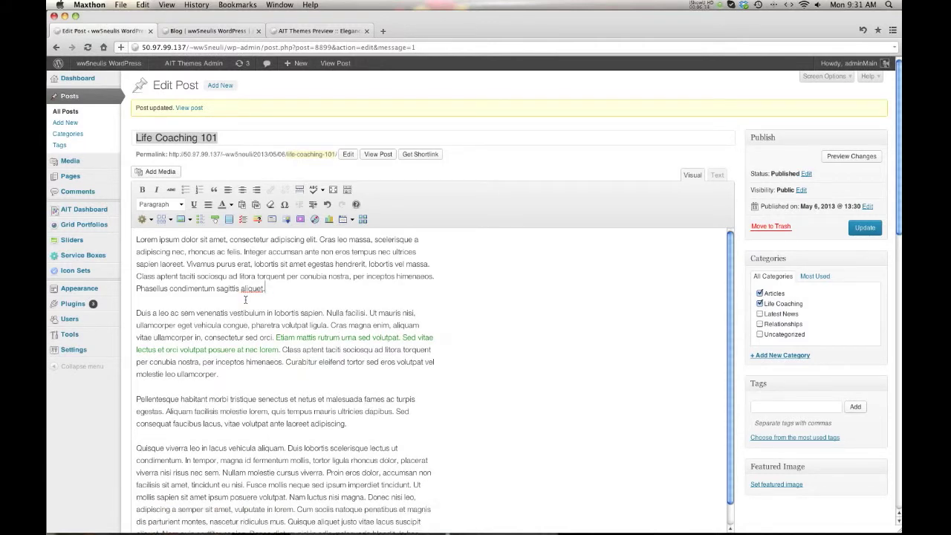
Step: Insert a More break between the second and third paragraphs of the post and update it
scroll(246, 297, down, 1)
scroll(213, 361, up, 1)
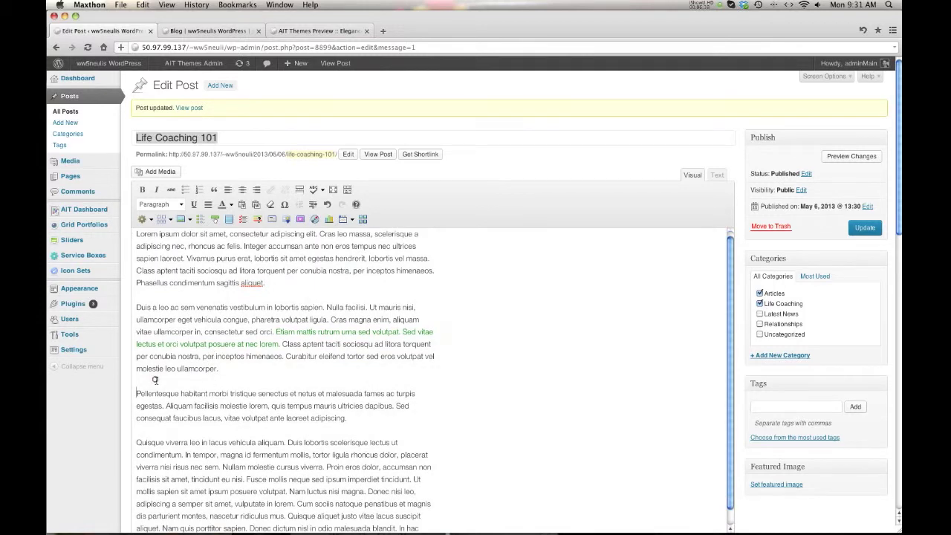
key(Return)
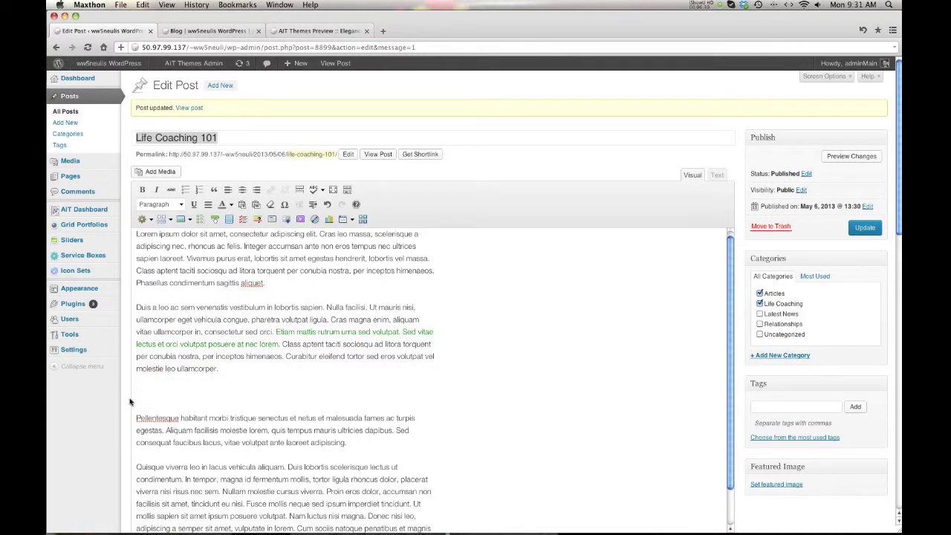
double_click(136, 395)
click(136, 393)
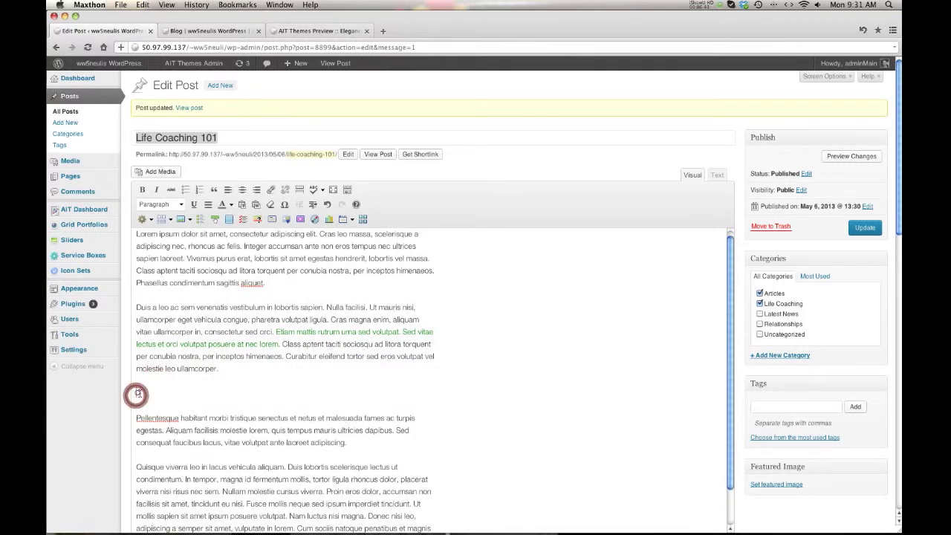
click(298, 191)
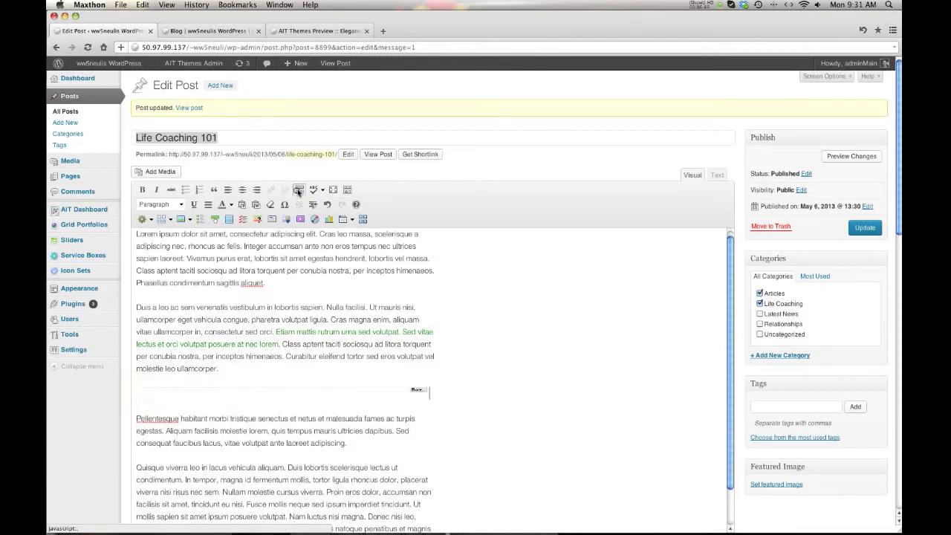
click(864, 228)
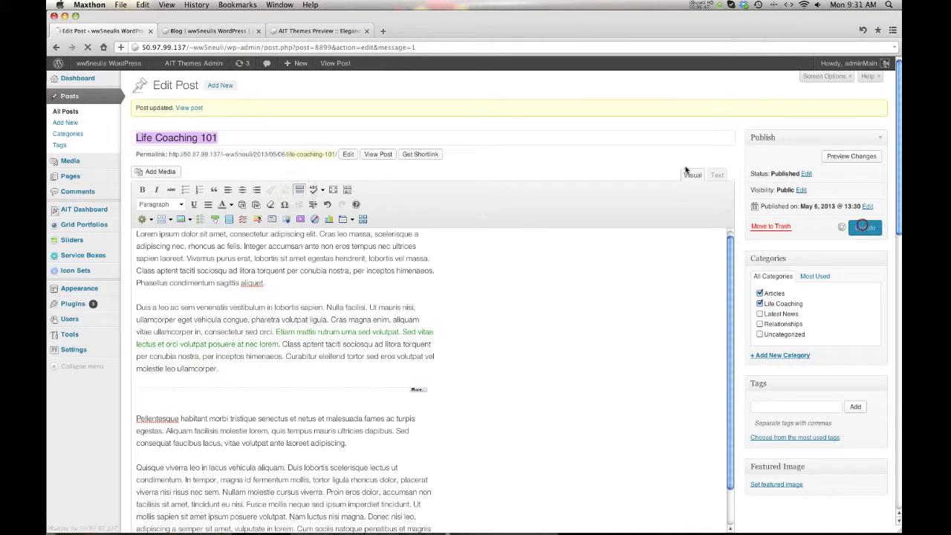
Step: Refresh the Blog page to examine the Life Coaching 101 excerpt with the break after the second paragraph
click(206, 28)
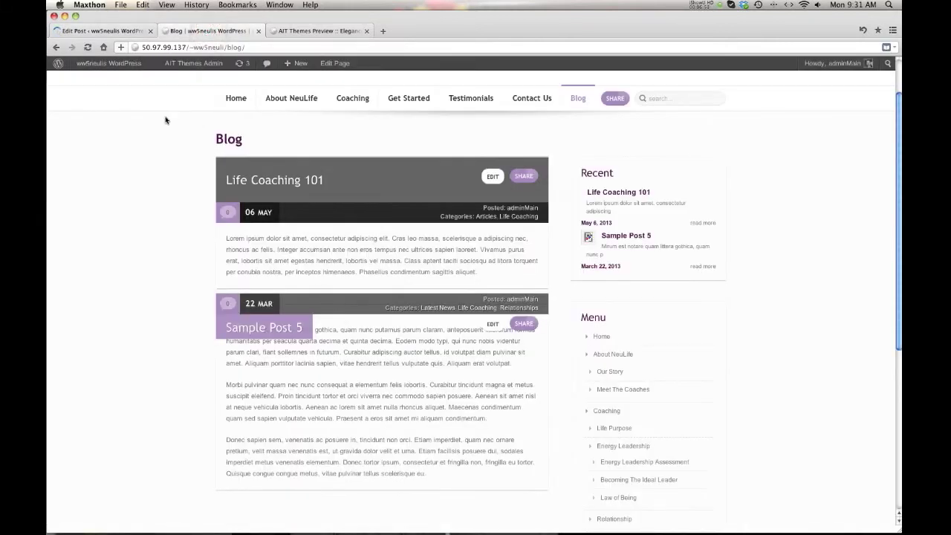
click(86, 47)
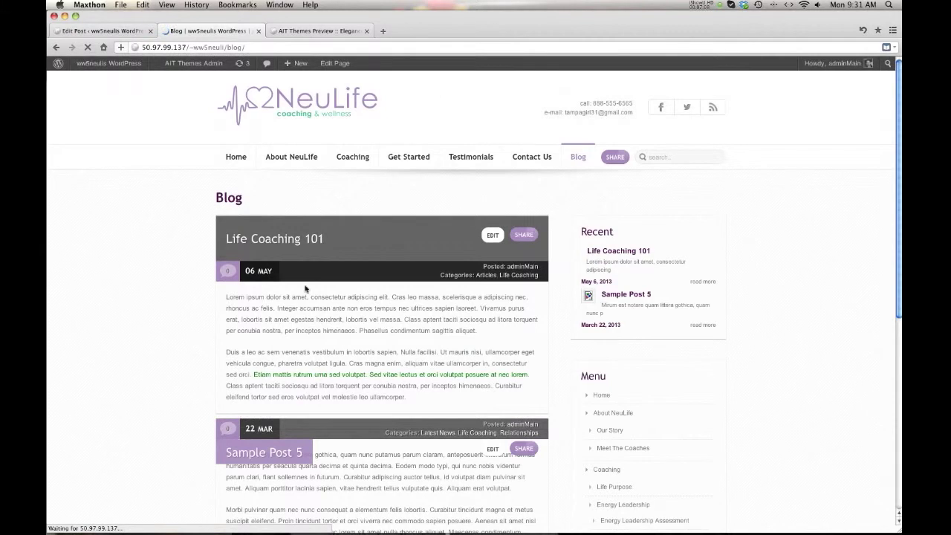
scroll(300, 282, down, 1)
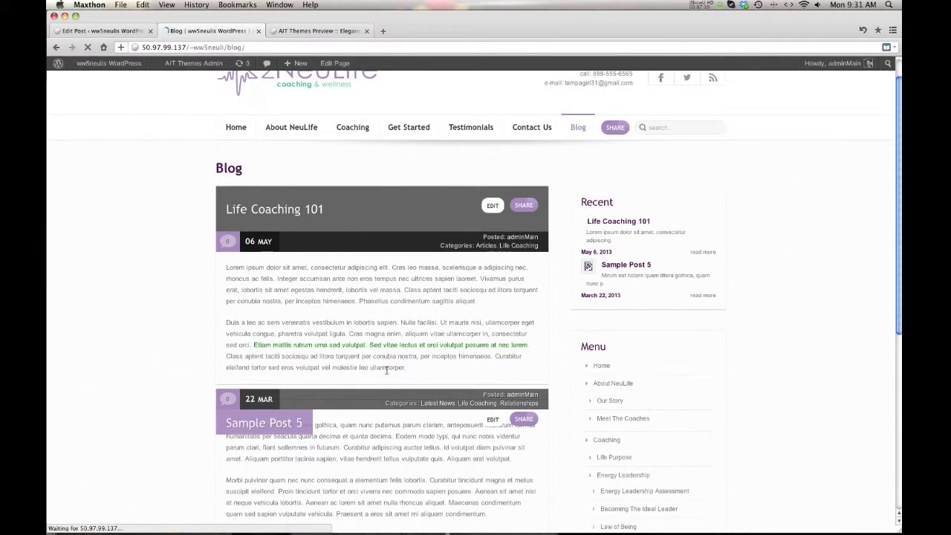
scroll(379, 357, down, 1)
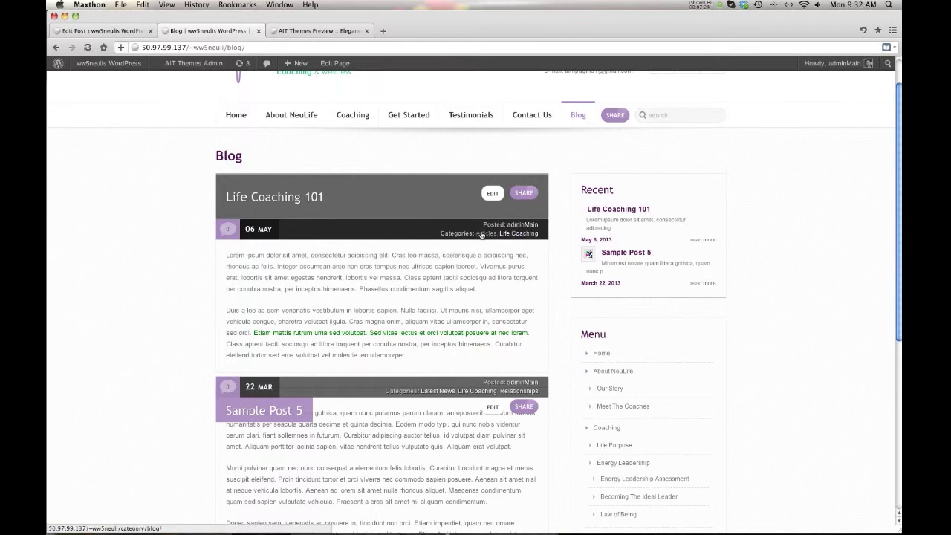
Step: Replace the Articles category of Life Coaching 101 with Relationships, keep Life Coaching selected, and update the post
click(101, 31)
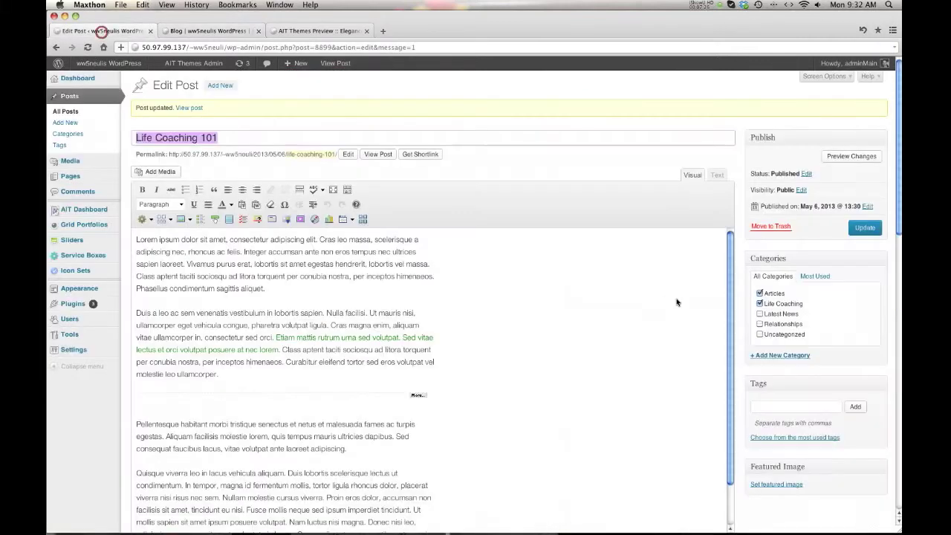
click(759, 294)
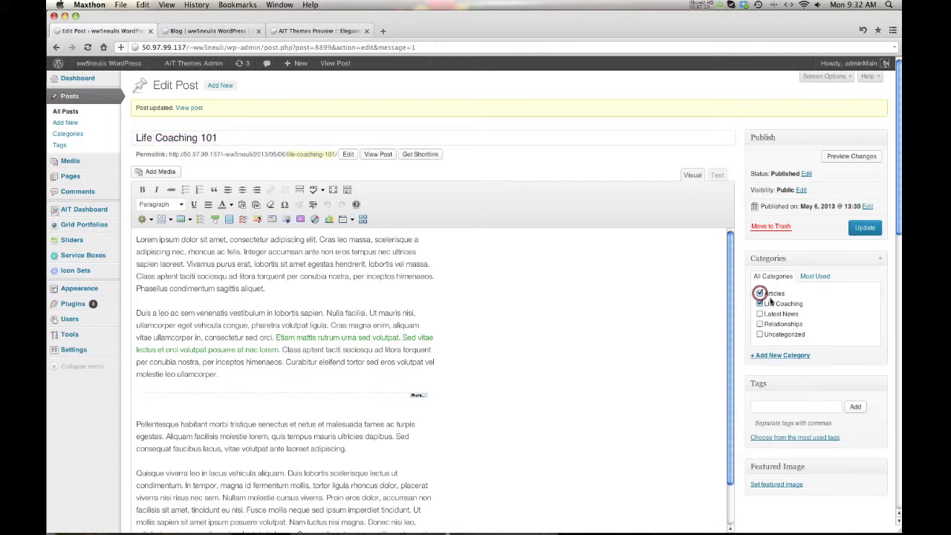
click(757, 313)
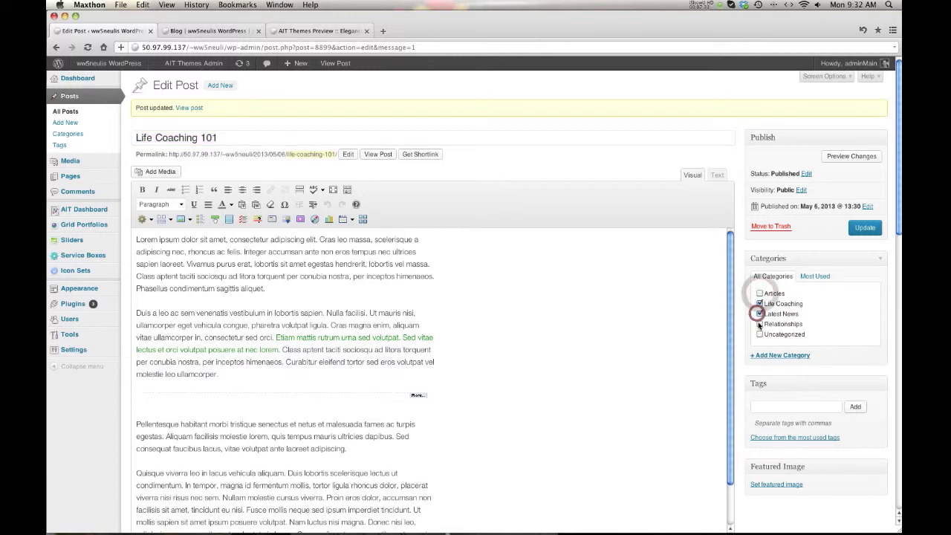
click(757, 317)
click(759, 324)
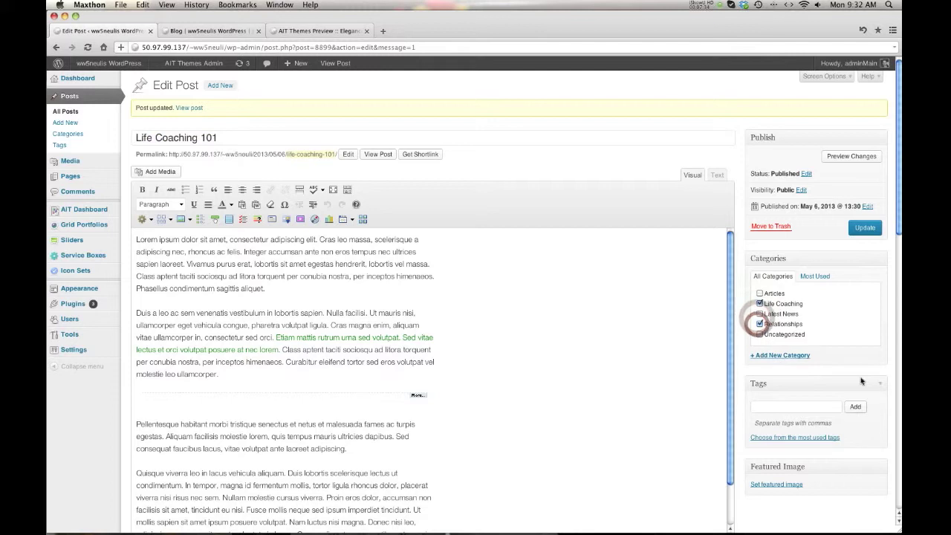
click(871, 228)
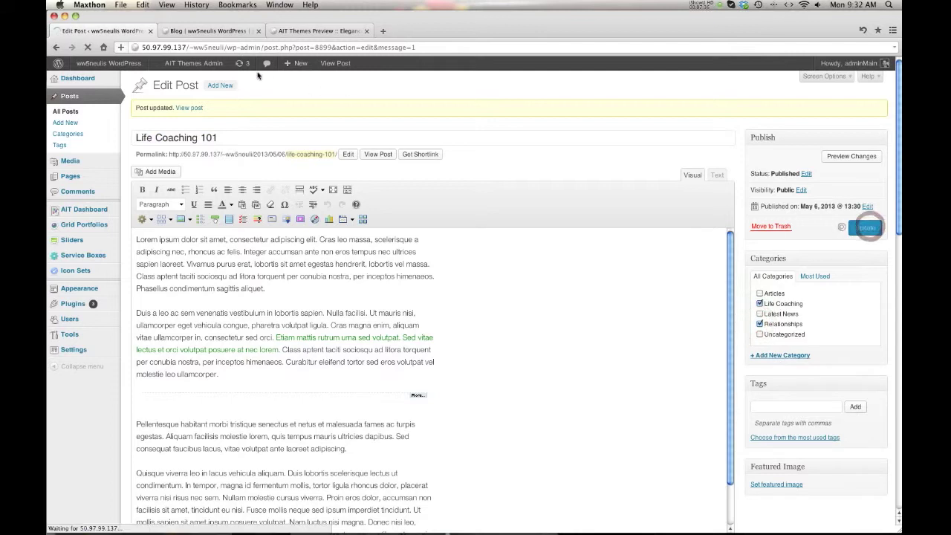
Step: Reload the Blog page to check the categories listed for Life Coaching 101
click(216, 30)
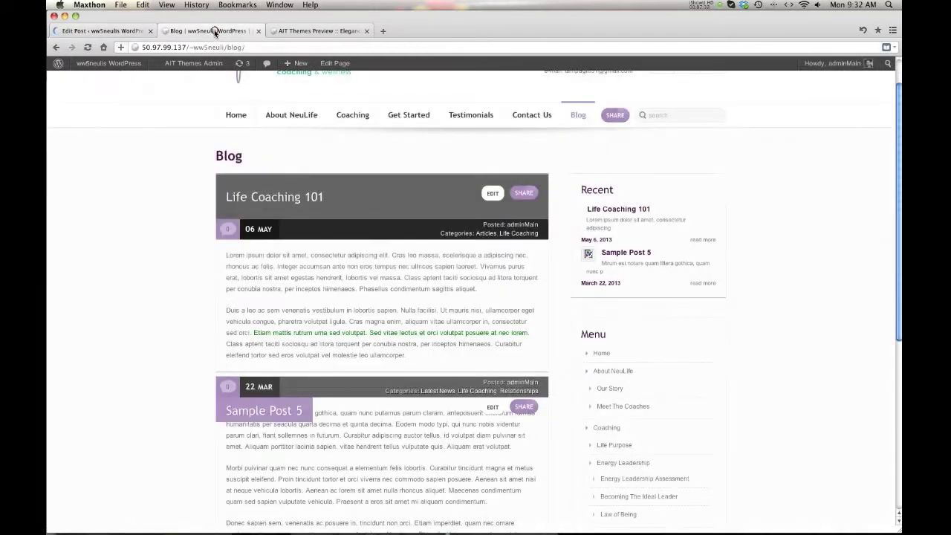
click(85, 51)
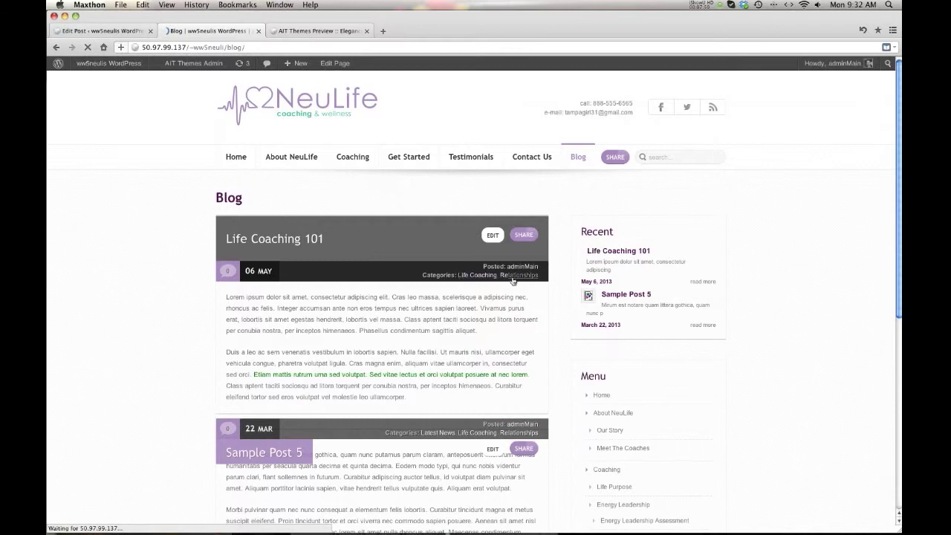
scroll(513, 281, down, 5)
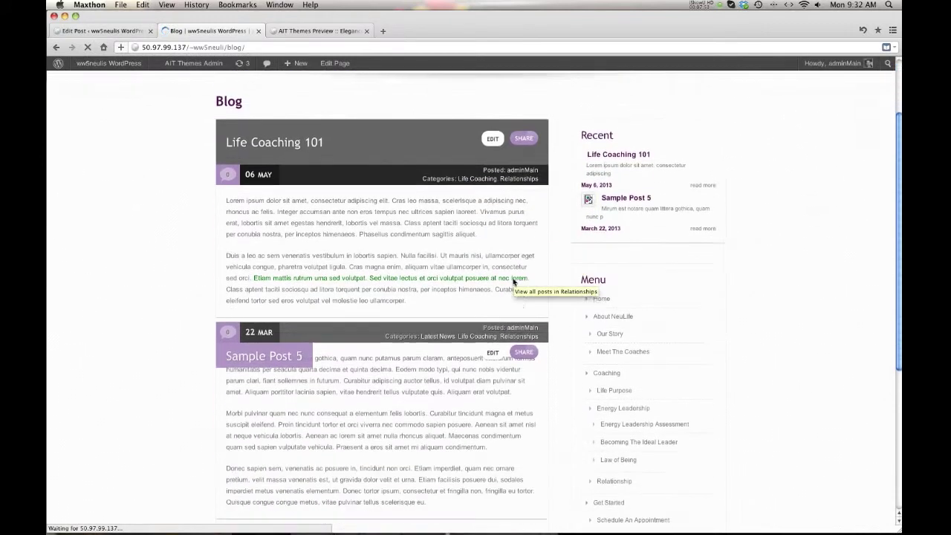
scroll(513, 281, up, 5)
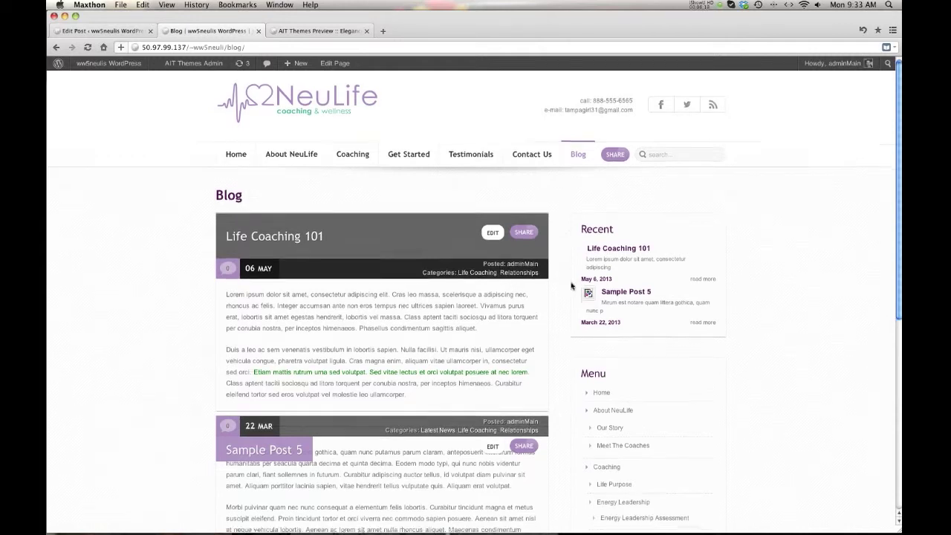
Step: Look through the Recent, Menu and Archives sections in the Blog page's sidebar
scroll(569, 287, down, 1)
scroll(610, 342, down, 5)
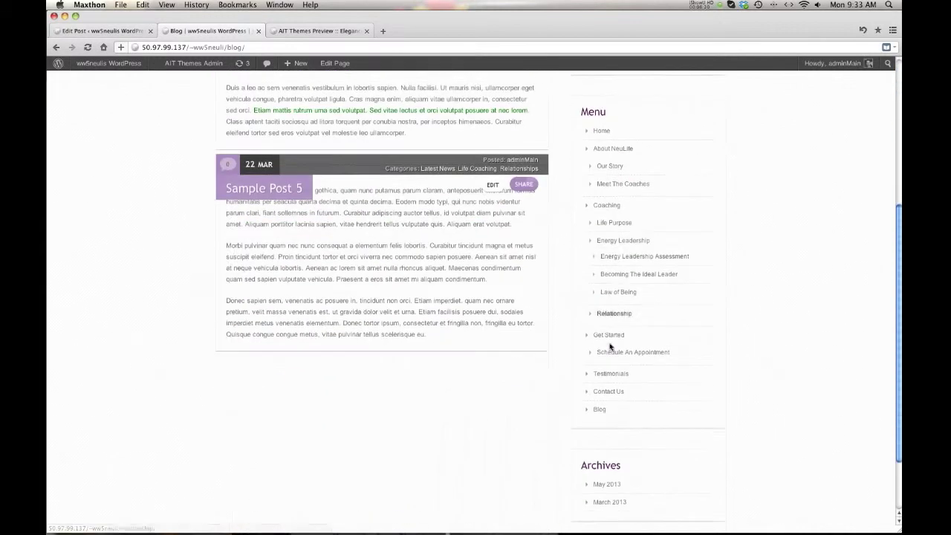
scroll(596, 277, up, 6)
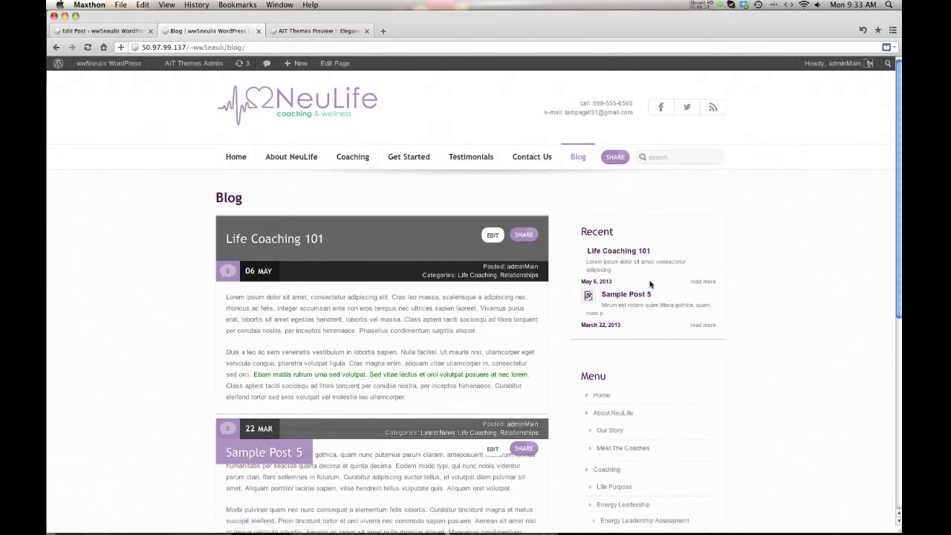
scroll(645, 356, down, 3)
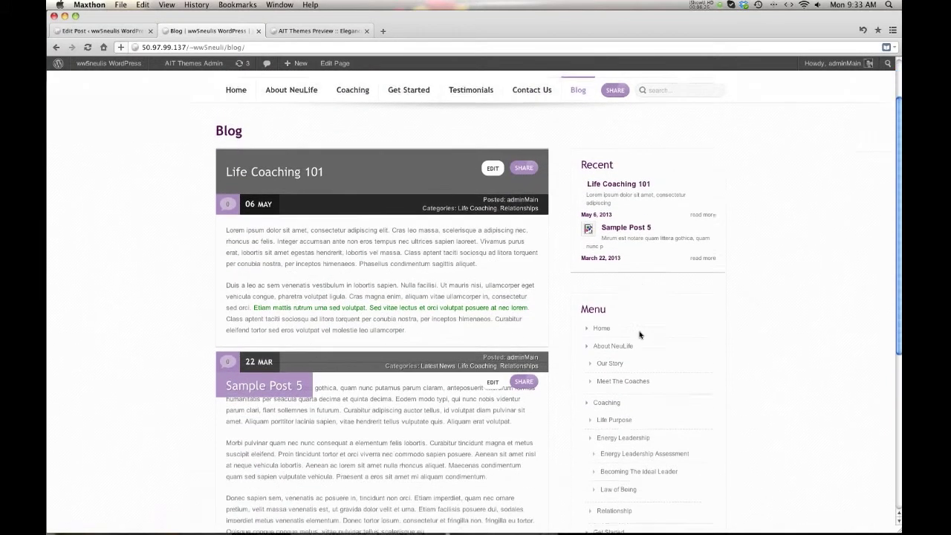
scroll(626, 443, up, 3)
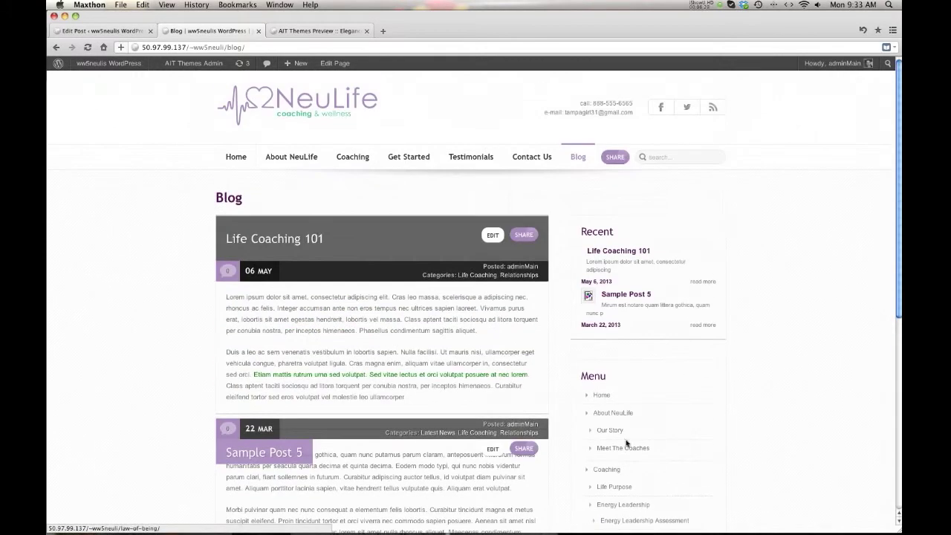
Step: Switch from editing the Life Coaching 101 post to the Widgets page under Appearance
click(84, 31)
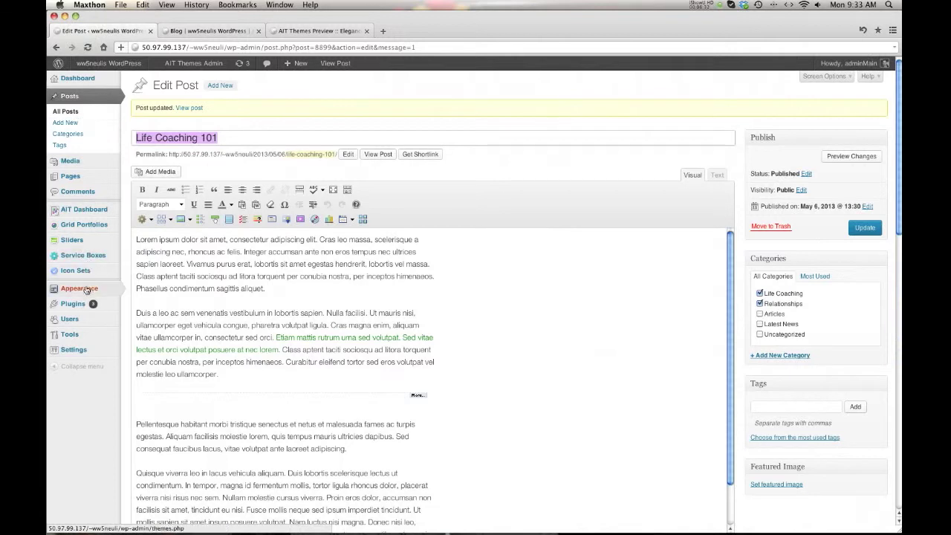
mouse_move(86, 290)
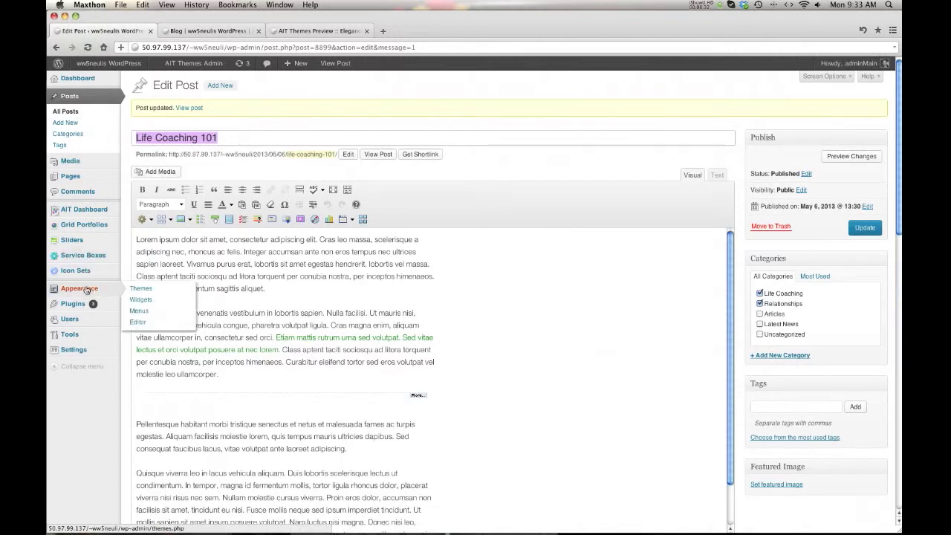
click(145, 305)
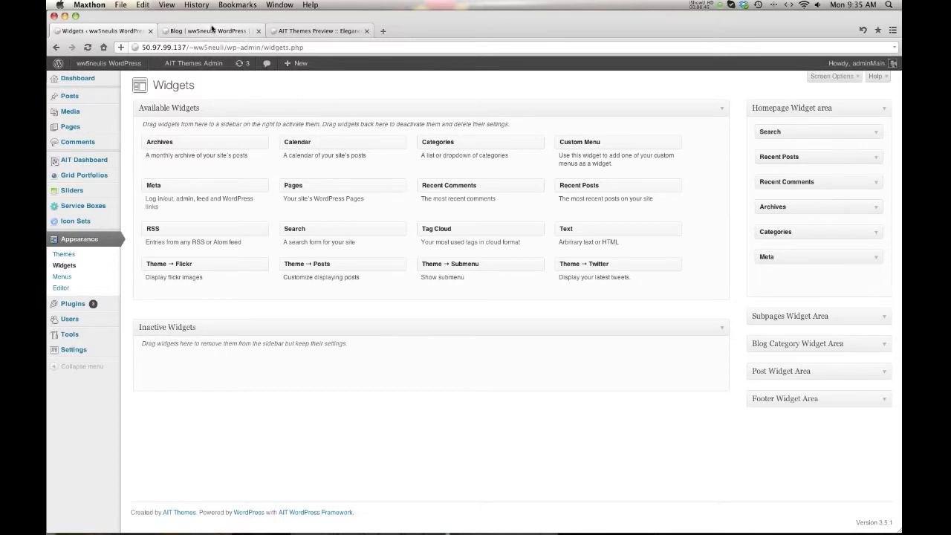
Step: Review the sidebar sections on the Blog page from Recent through Menu down to Archives
click(211, 32)
scroll(618, 296, down, 3)
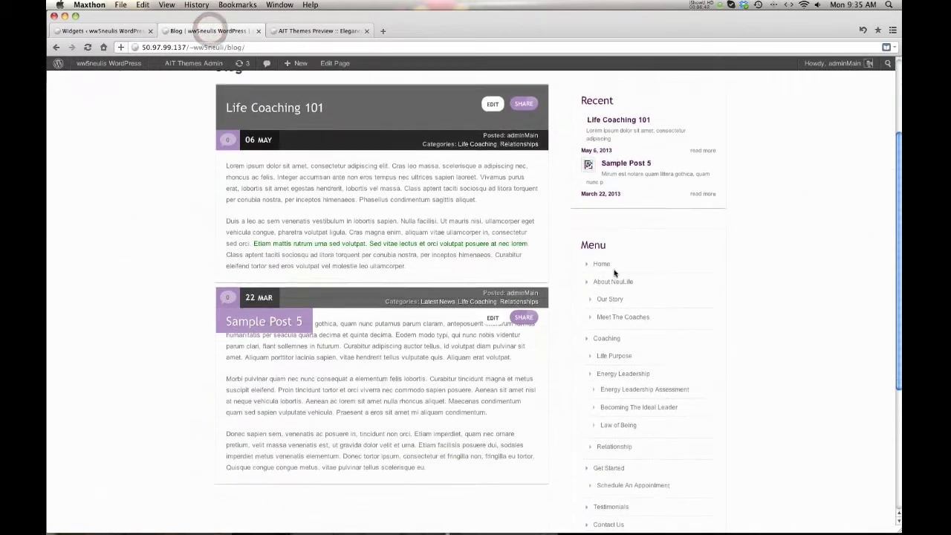
scroll(618, 297, down, 3)
scroll(611, 429, down, 3)
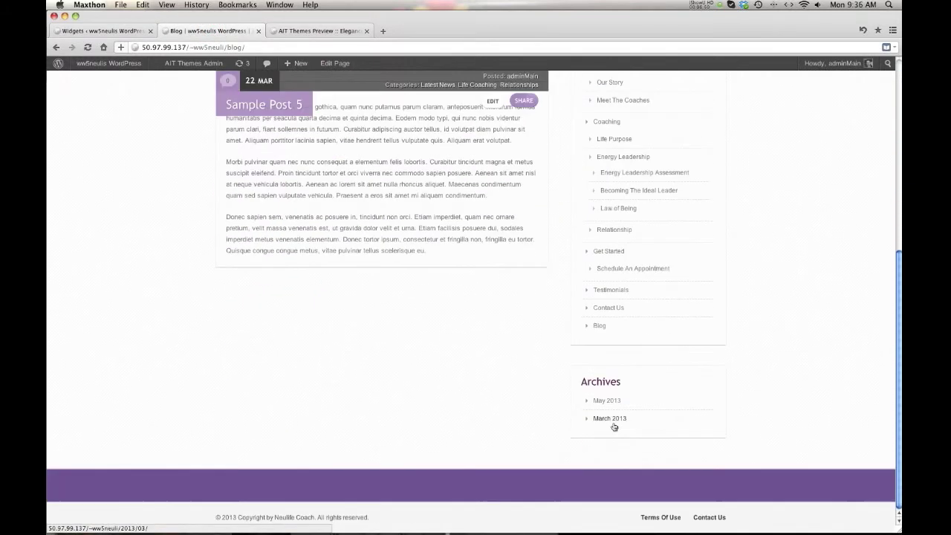
scroll(614, 431, up, 5)
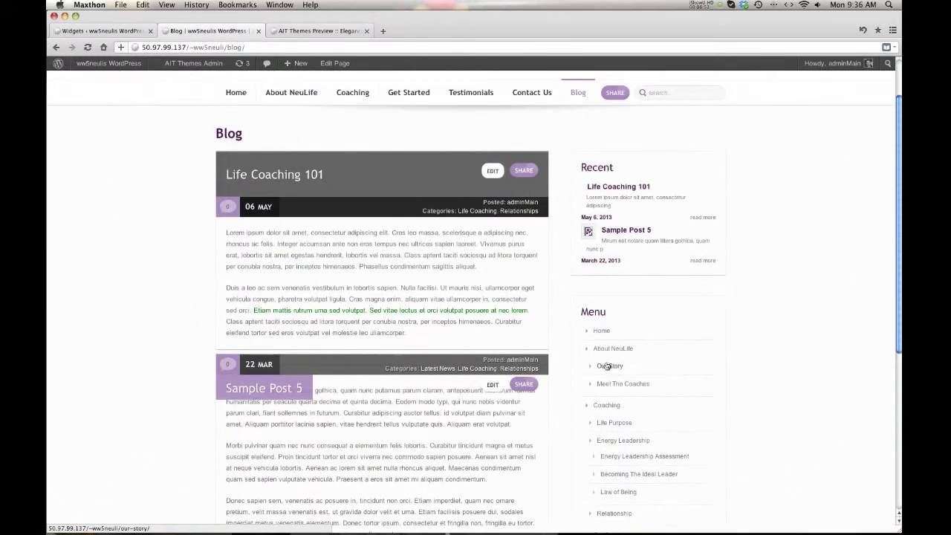
Step: Return to the Widgets page and expand the Blog Category Widget Area to show its widgets
click(113, 31)
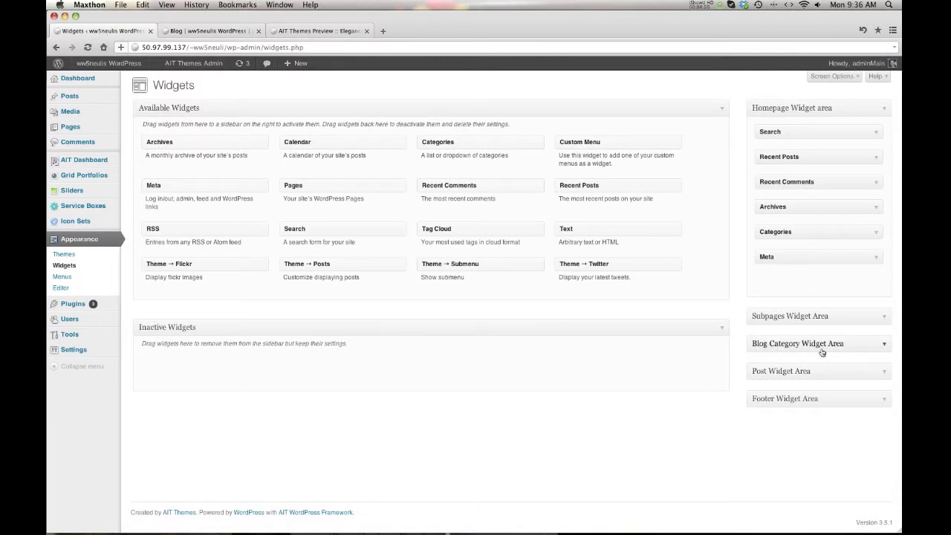
click(884, 372)
click(884, 373)
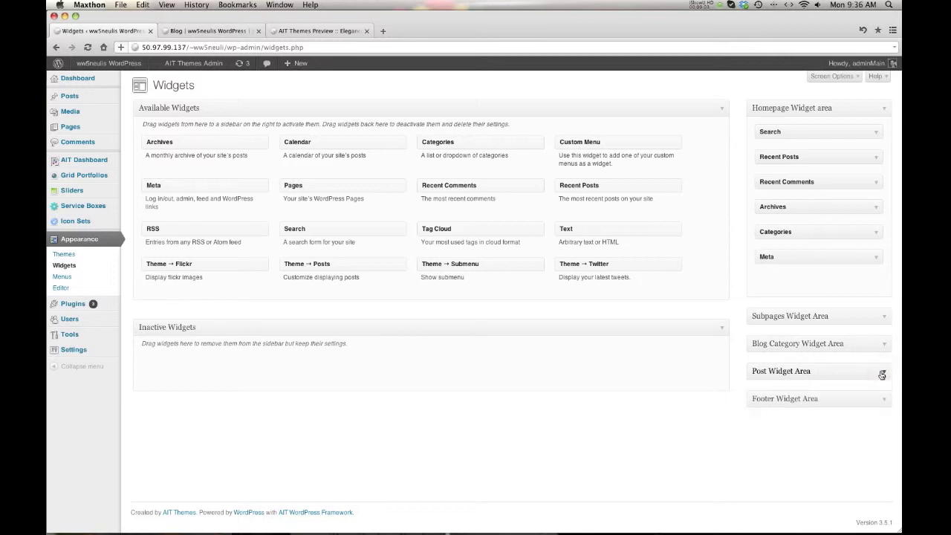
click(882, 345)
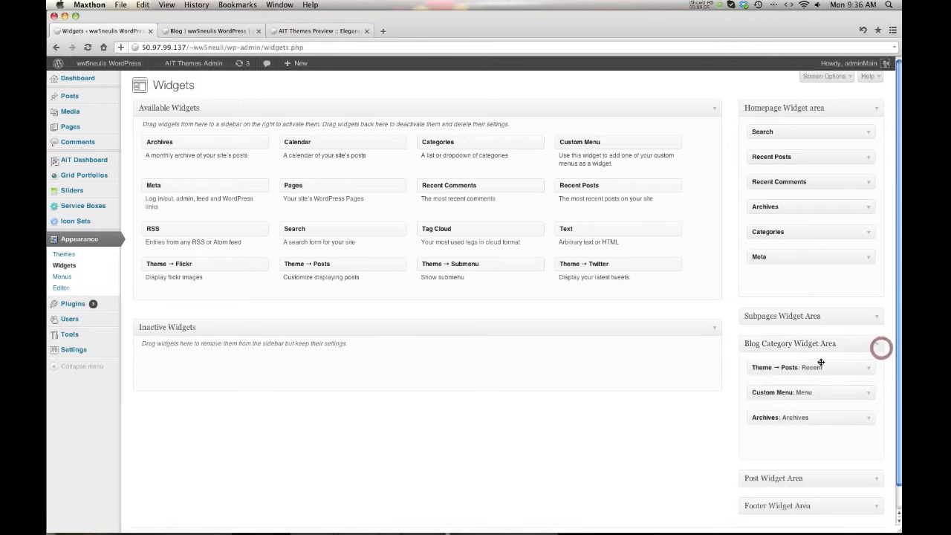
Step: Compare the order of the Blog page's sidebar sections with the widgets in the Blog Category Widget Area
click(228, 28)
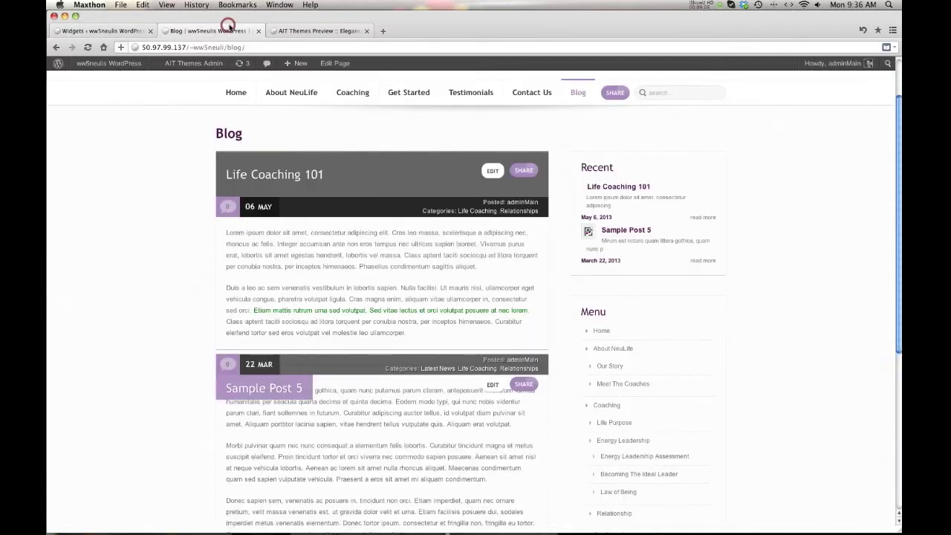
scroll(609, 311, down, 5)
scroll(609, 310, down, 4)
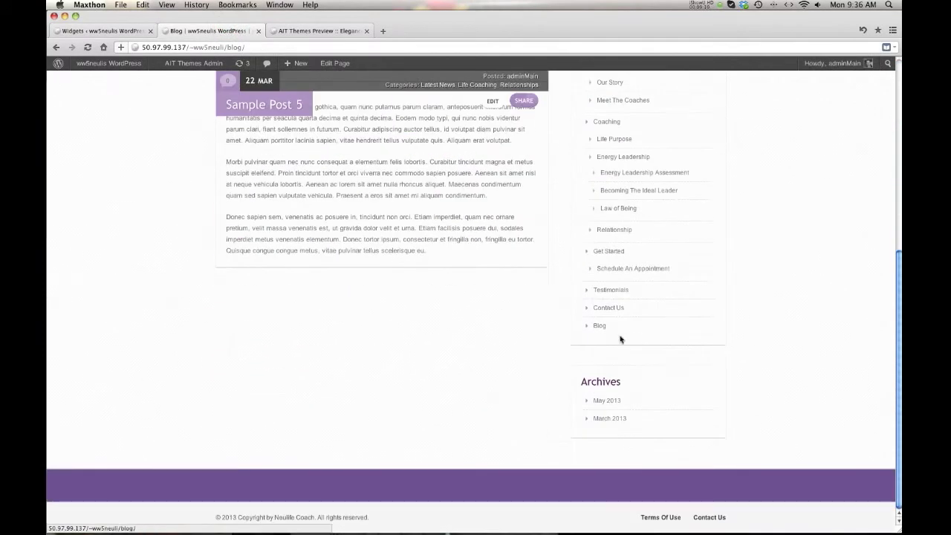
Step: Move the Archives widget above the Custom Menu widget in the Blog Category Widget Area
click(101, 33)
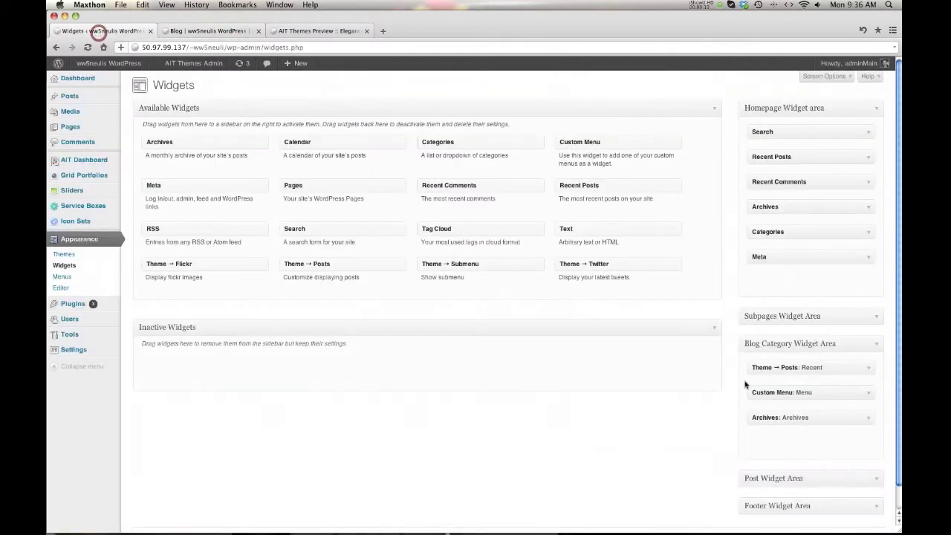
scroll(811, 356, down, 2)
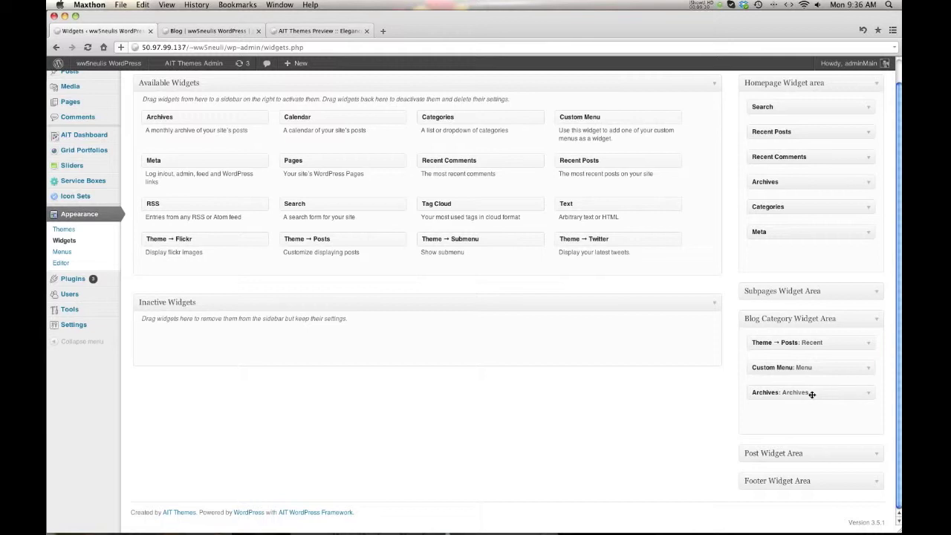
drag(809, 395, 812, 361)
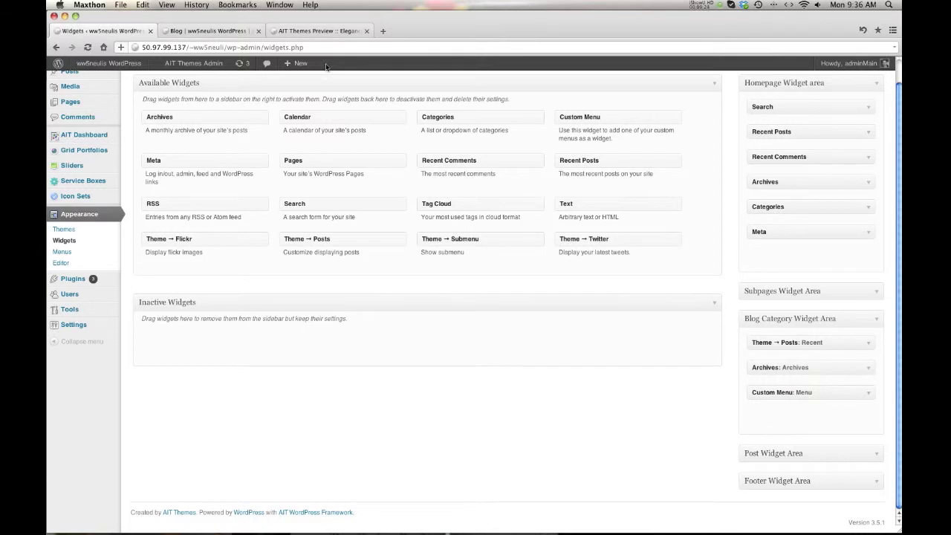
Step: Reload the Blog page to check the order of the Archives and Menu sections in its sidebar
click(205, 32)
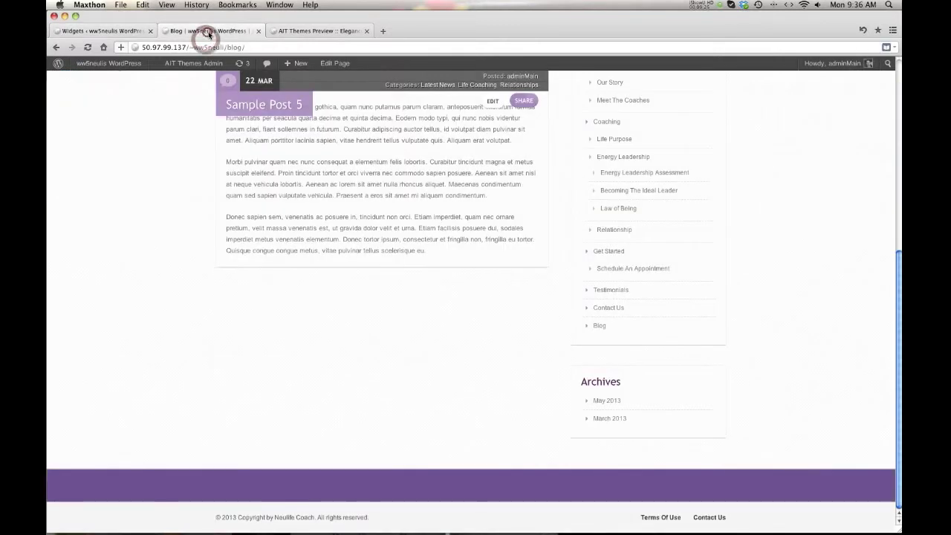
click(88, 47)
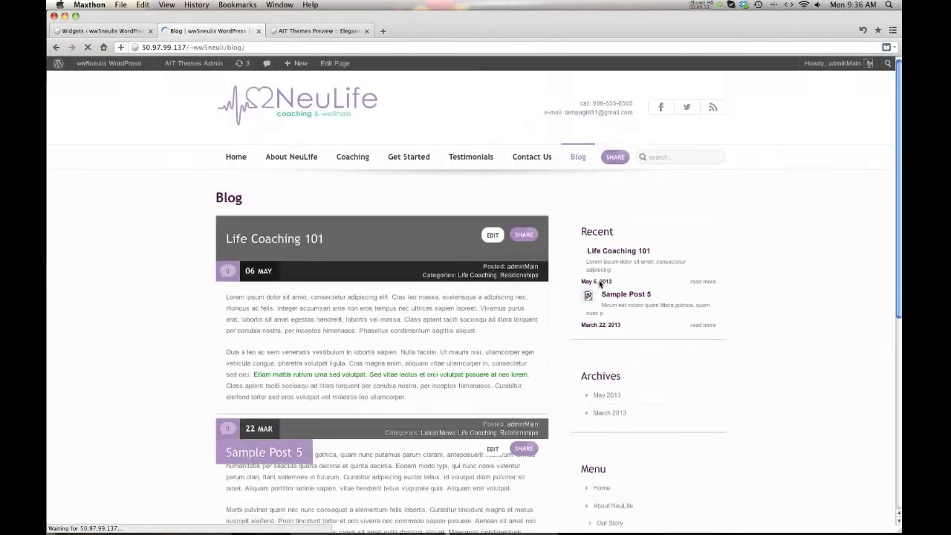
scroll(716, 338, down, 2)
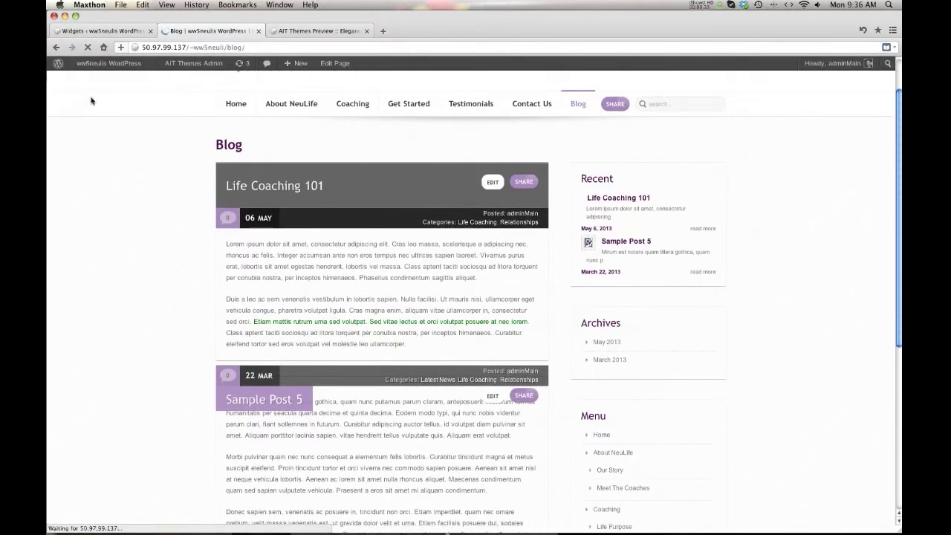
Step: Set the Custom Menu widget in the Blog Category Widget Area to Footer Menu and save the widget
click(100, 32)
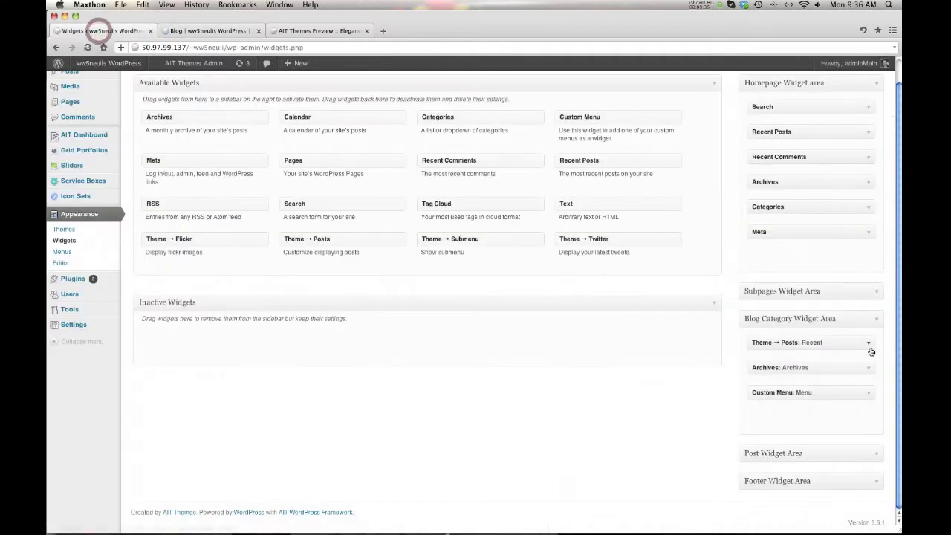
click(867, 393)
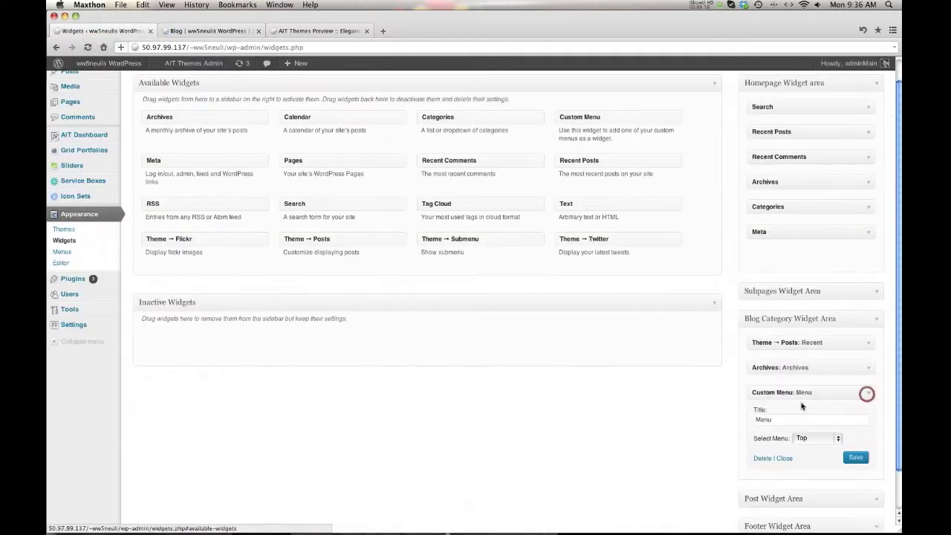
scroll(749, 402, down, 1)
click(807, 406)
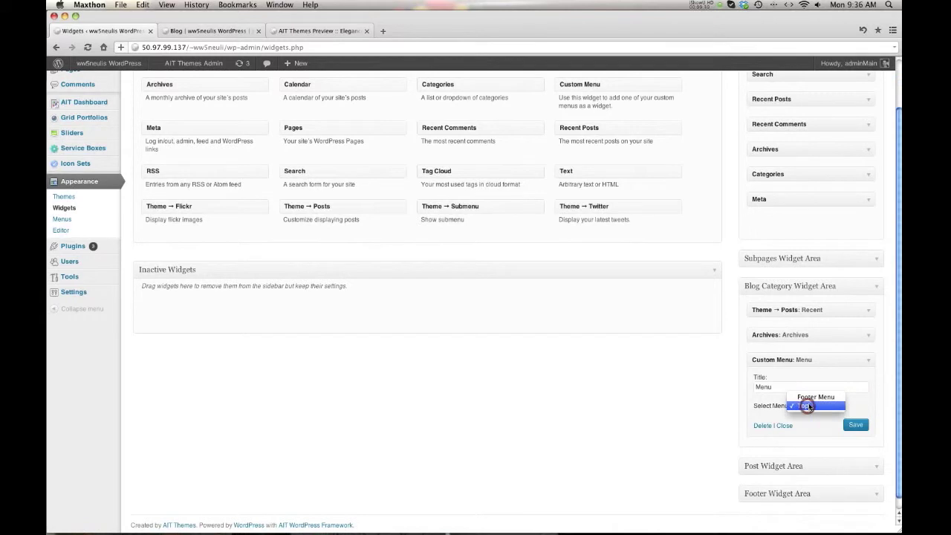
click(814, 397)
scroll(237, 281, up, 1)
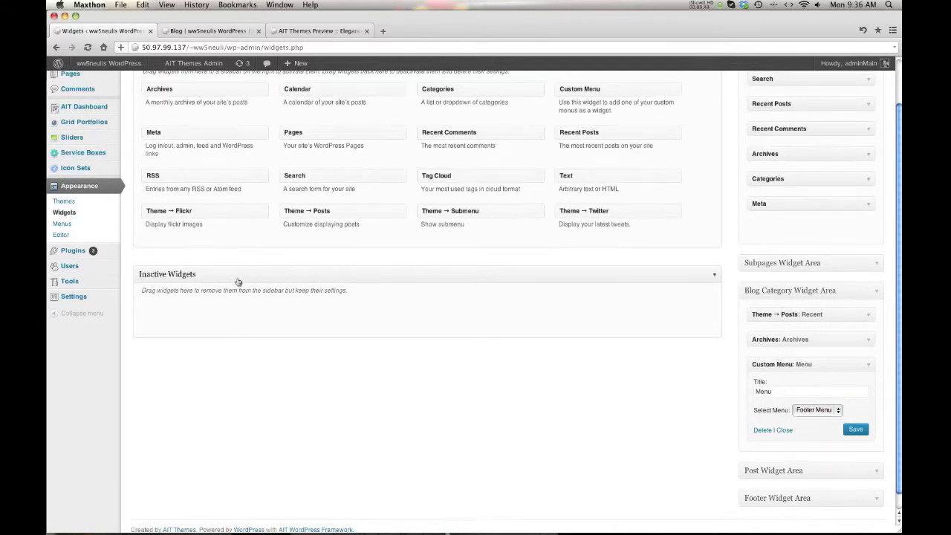
click(854, 430)
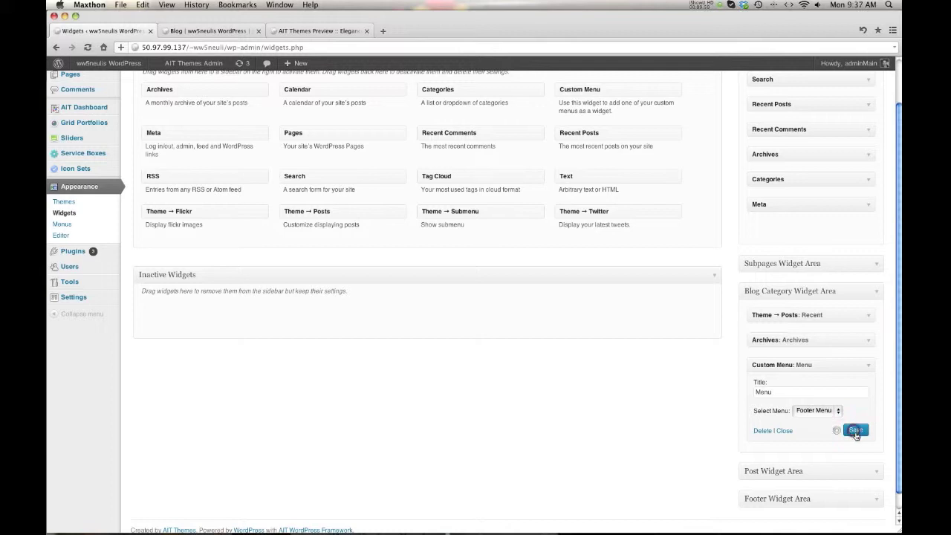
Step: Create a new custom navigation menu named Blog Menu
click(63, 224)
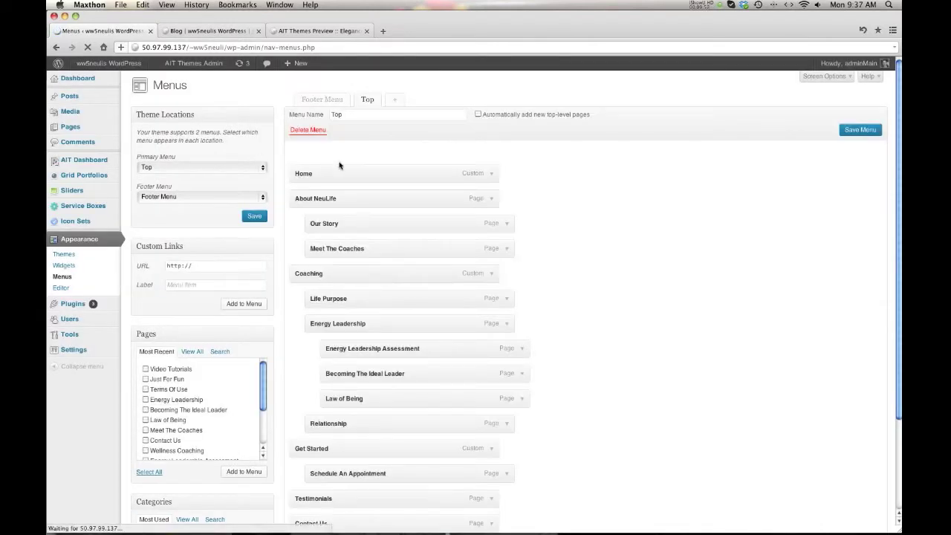
click(395, 103)
click(374, 115)
text(Blog Menu)
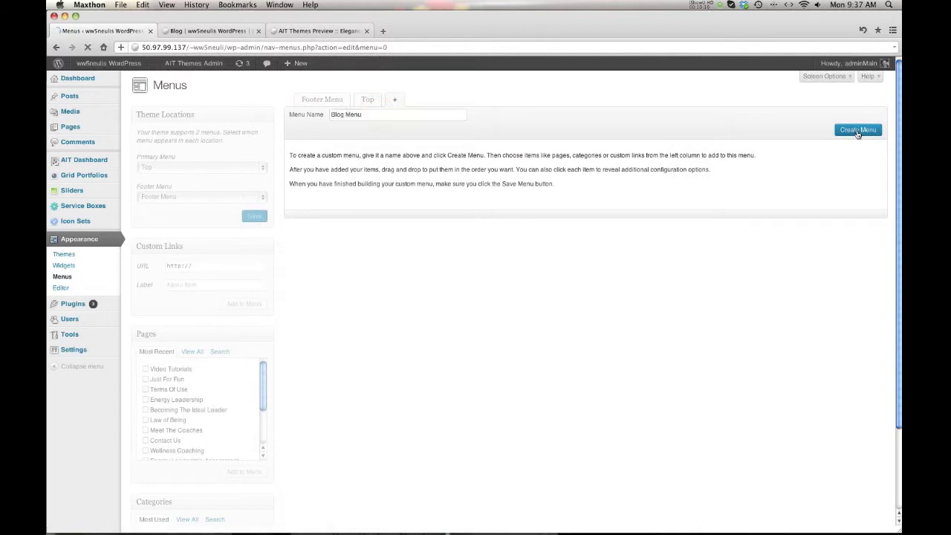
click(860, 129)
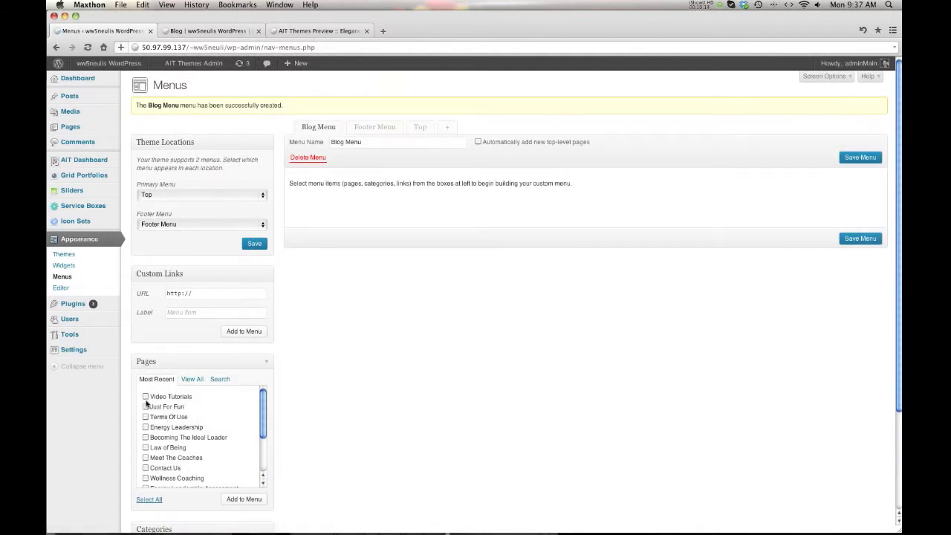
Step: Add the pages Terms Of Use, Energy Leadership, Becoming The Ideal Leader, Law of Being and Meet The Coaches to Blog Menu and save it
scroll(160, 424, down, 1)
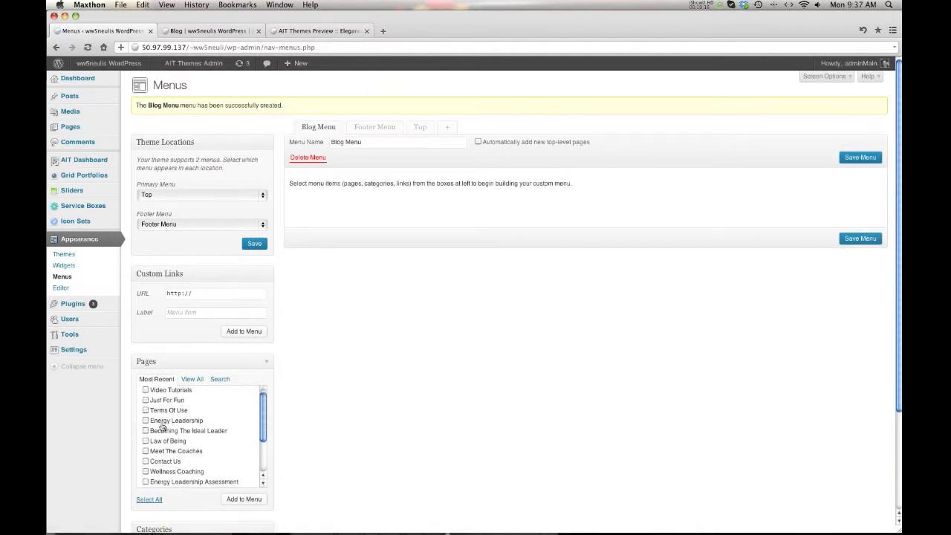
click(147, 411)
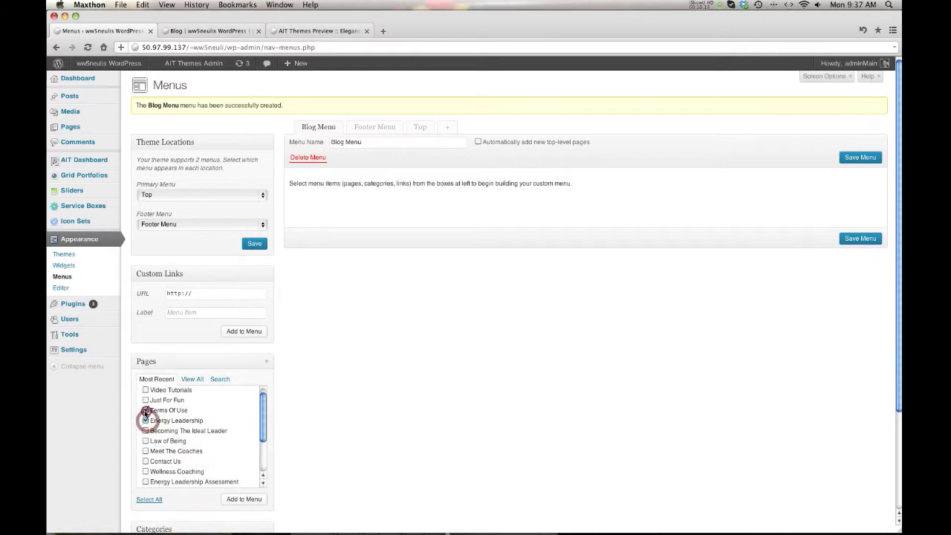
click(146, 441)
click(146, 451)
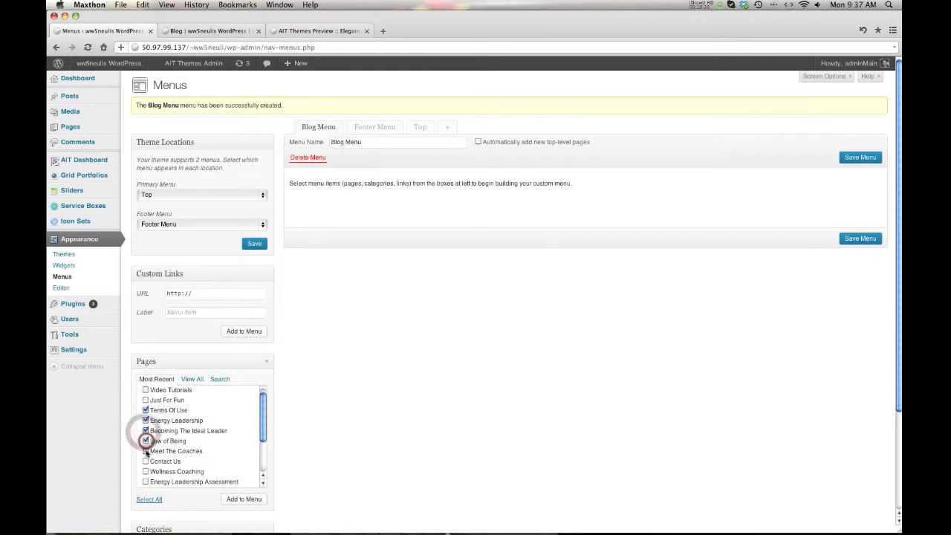
click(245, 500)
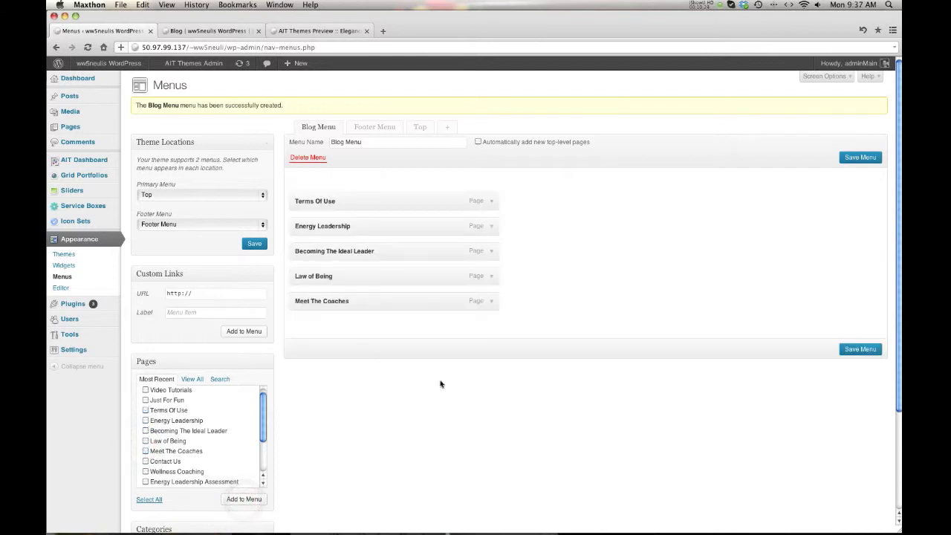
click(852, 354)
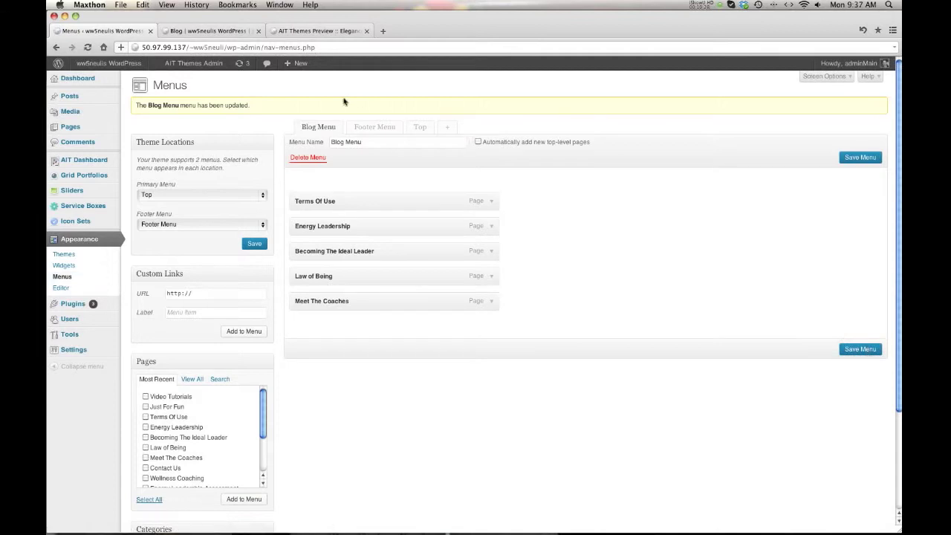
Step: Set the Custom Menu widget in the Blog Category Widget Area to Blog Menu and save the widget
click(65, 266)
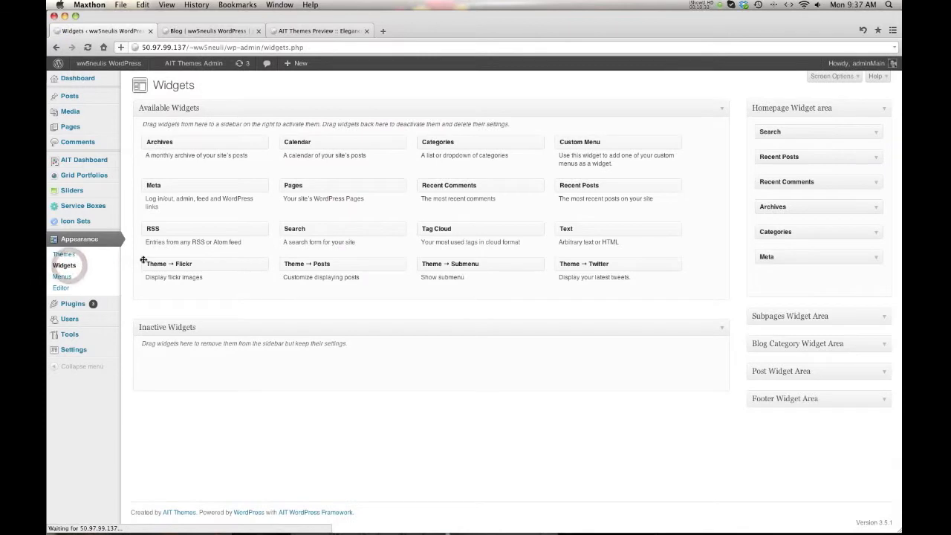
click(879, 344)
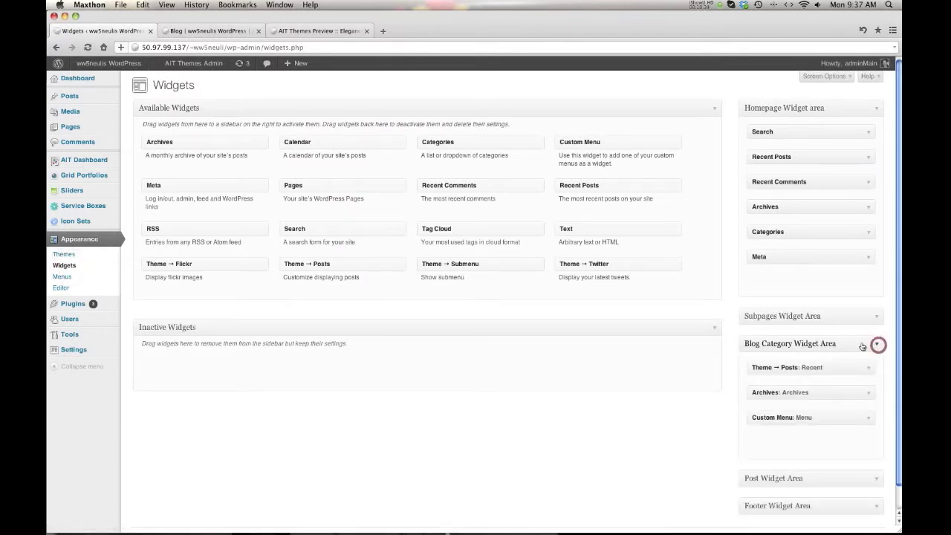
scroll(801, 388, down, 1)
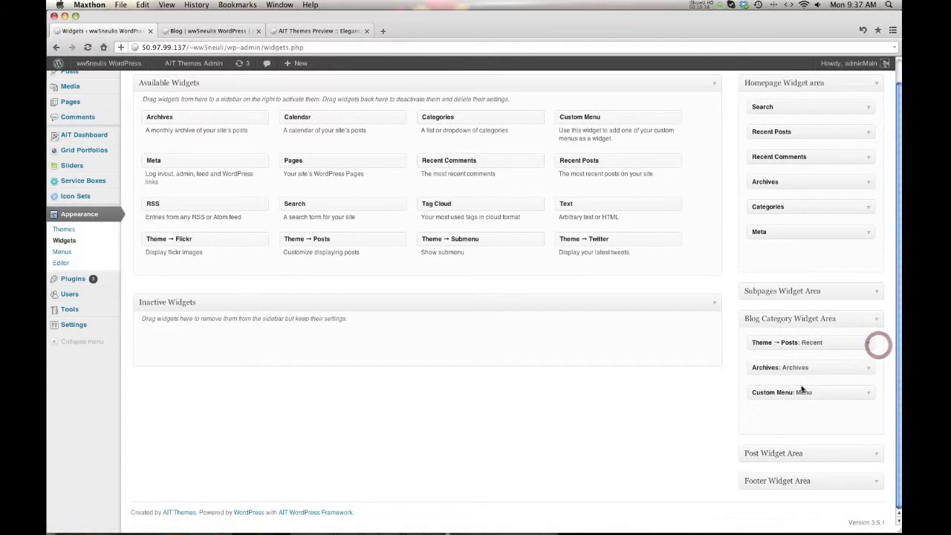
click(865, 393)
click(816, 438)
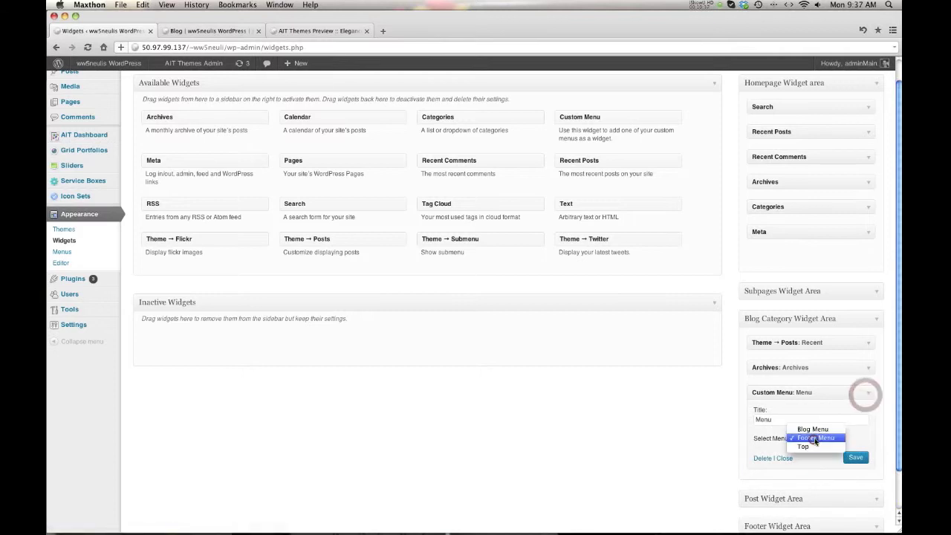
click(814, 430)
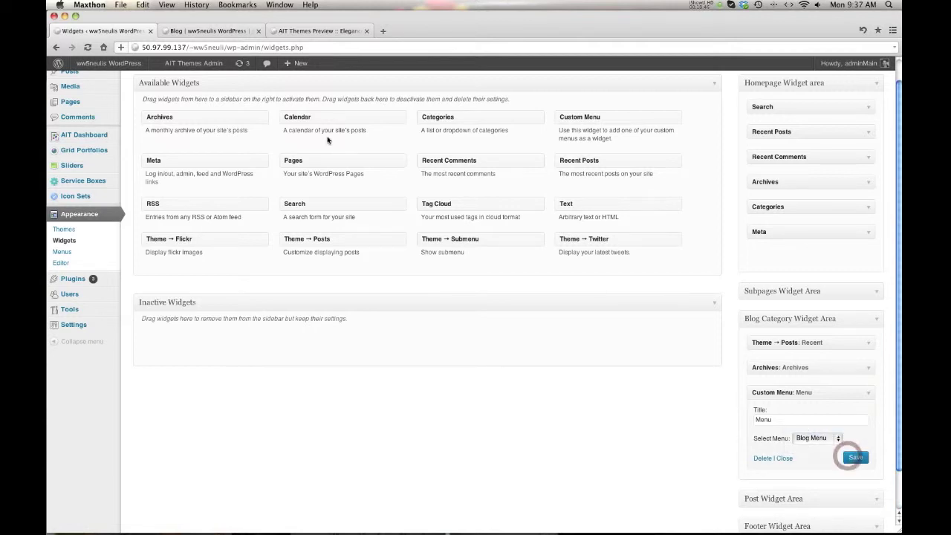
Step: Reload the Blog page and check the entries of the Menu section in its sidebar
click(212, 31)
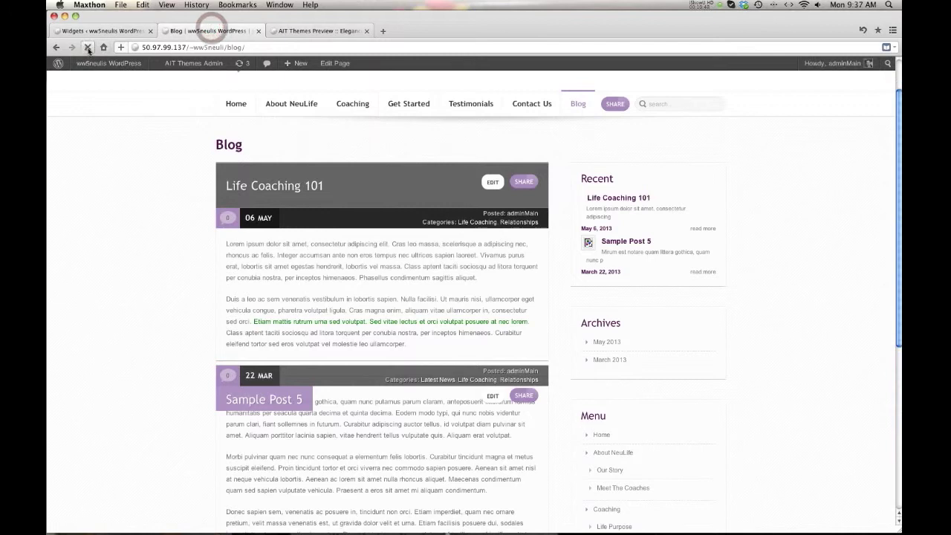
click(87, 47)
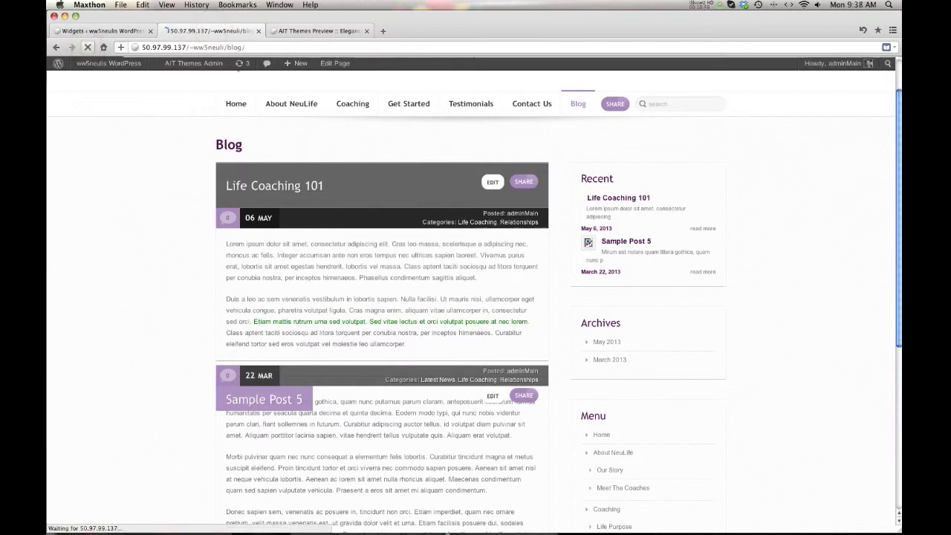
scroll(322, 228, down, 5)
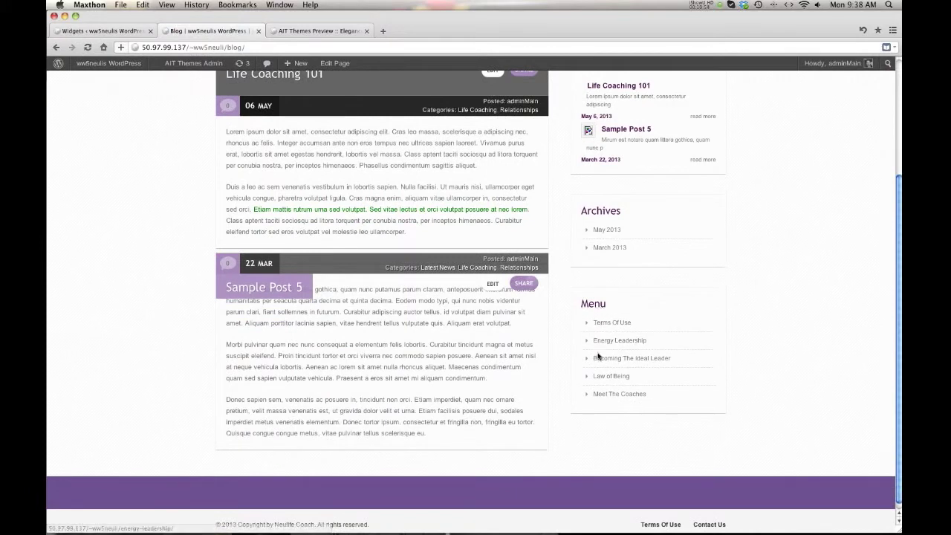
Step: Return to the Widgets admin page and collapse the Custom Menu widget's settings in the Blog Category Widget Area
click(136, 30)
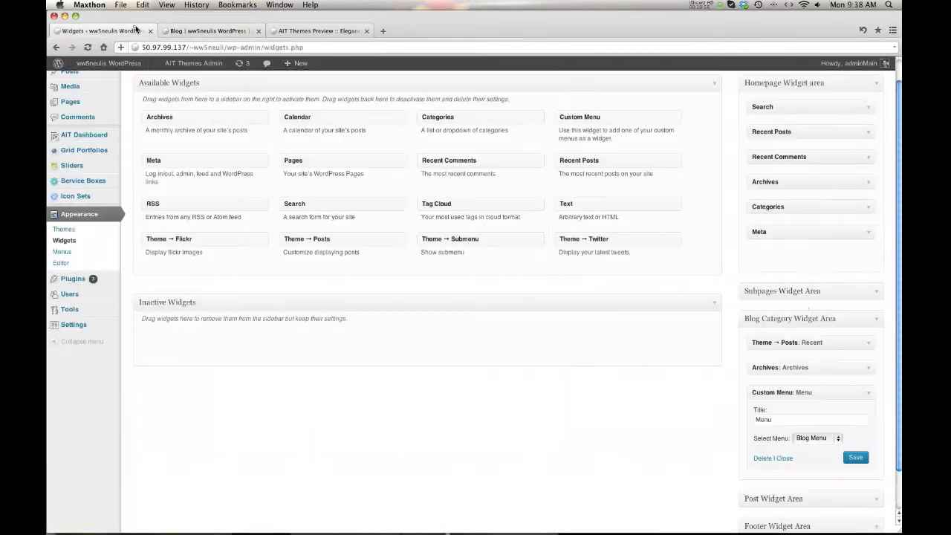
click(784, 458)
scroll(801, 394, up, 2)
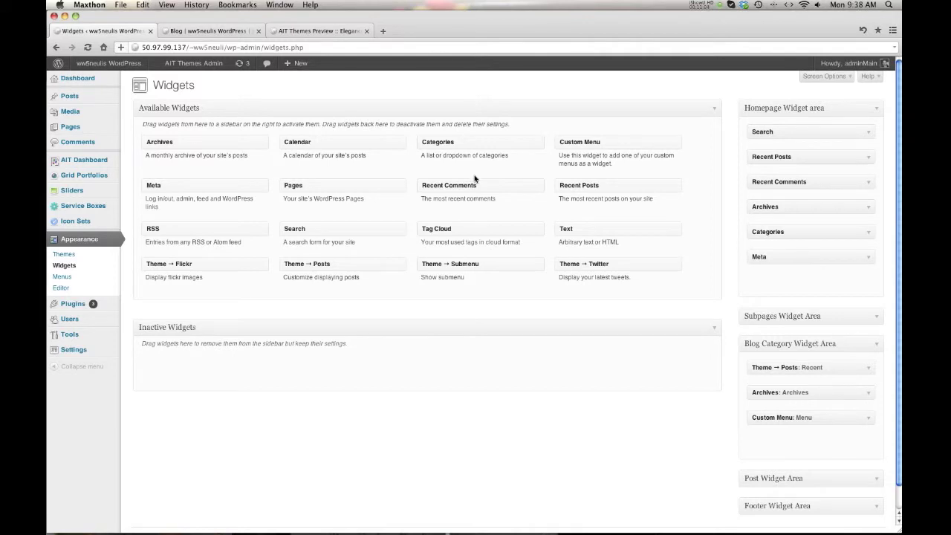
Step: Add a Pages widget below Custom Menu in the Blog Category Widget Area, title it Pages and save it
scroll(659, 244, down, 1)
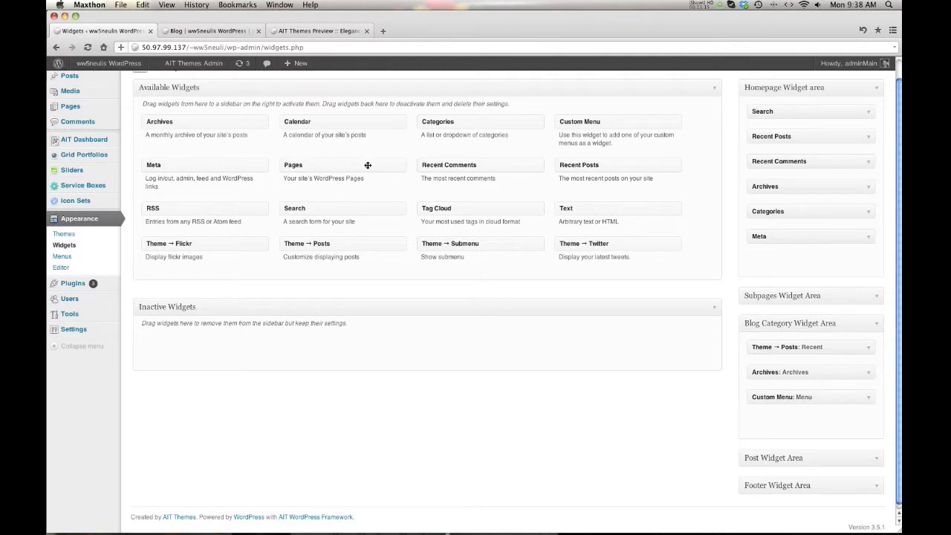
drag(614, 330, 828, 422)
scroll(797, 436, down, 1)
click(790, 413)
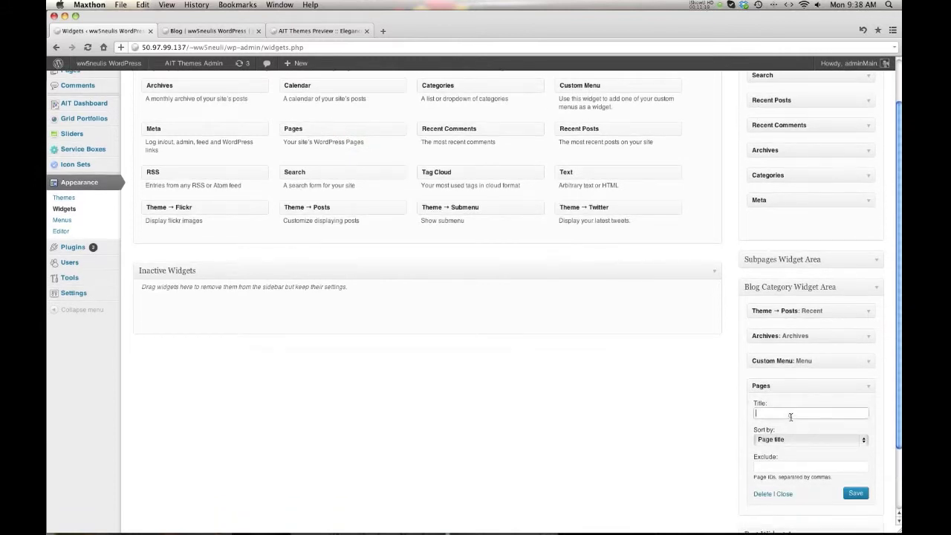
text(Pages)
click(858, 494)
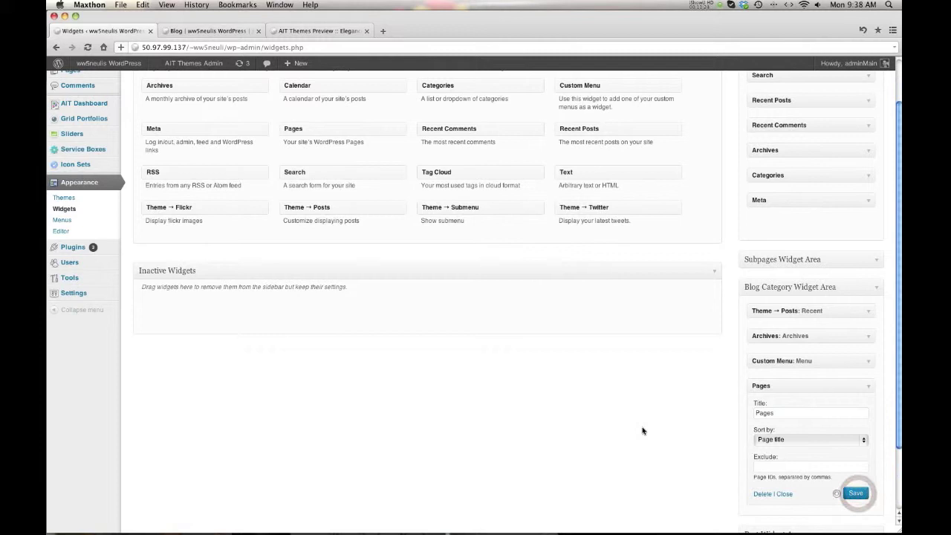
Step: Reload the Blog page and look through the page list in the sidebar's Pages section
click(215, 31)
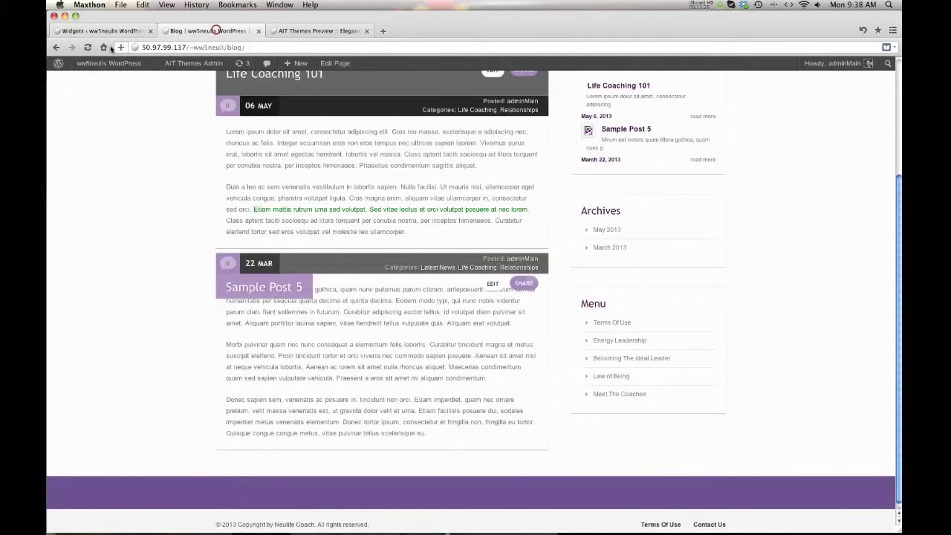
click(87, 46)
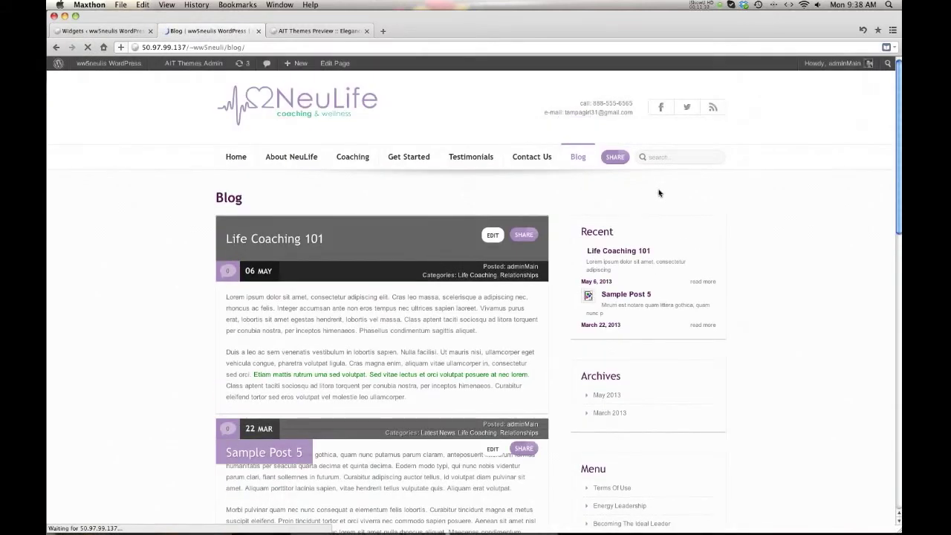
scroll(659, 194, down, 10)
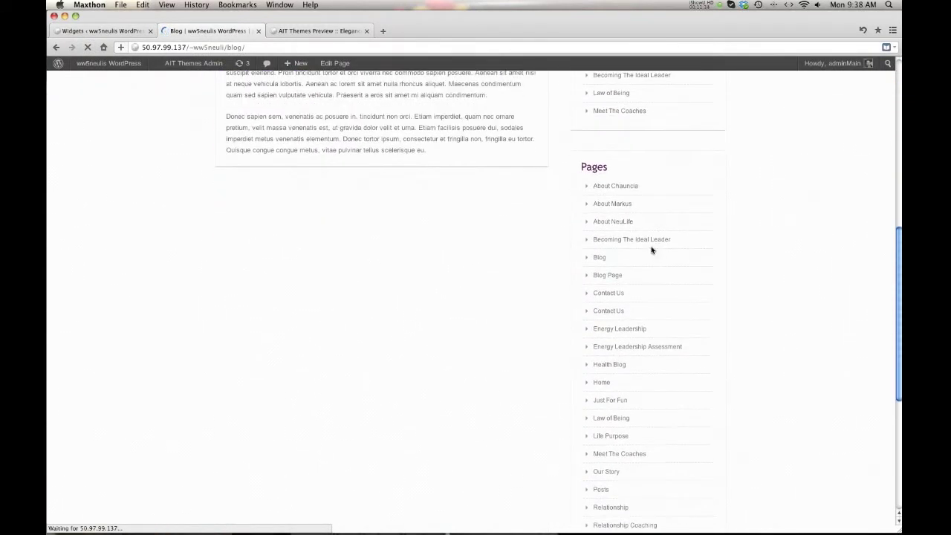
scroll(622, 168, down, 6)
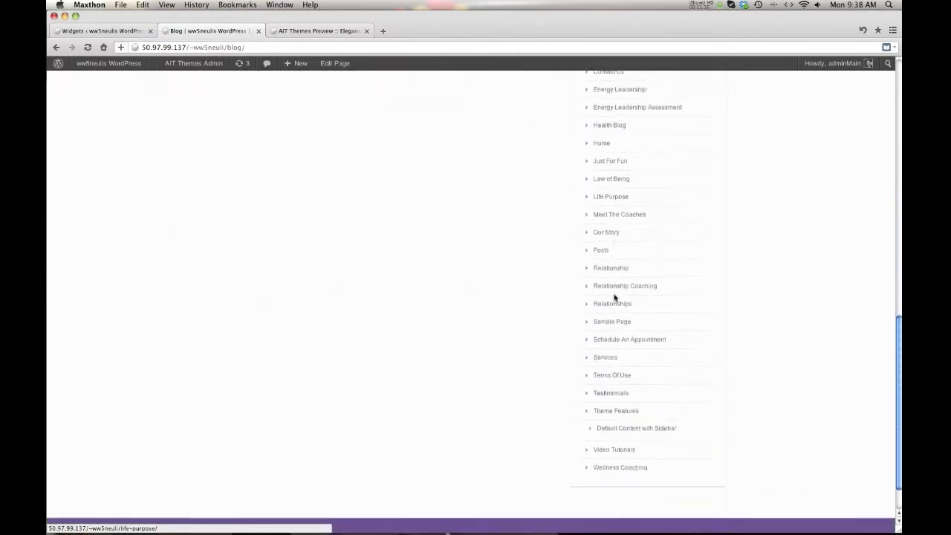
scroll(615, 297, up, 15)
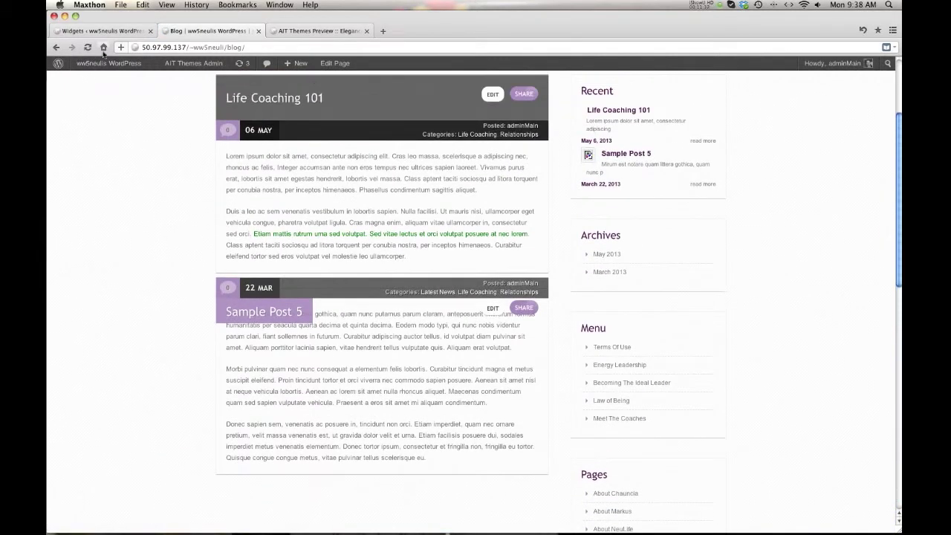
Step: Delete the Pages widget from the Blog Category Widget Area
click(100, 30)
scroll(743, 416, down, 1)
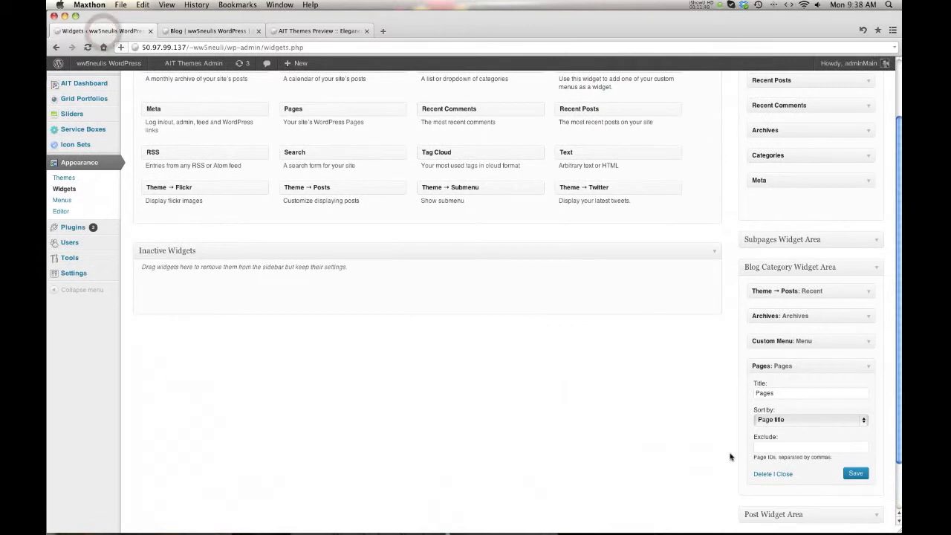
click(761, 474)
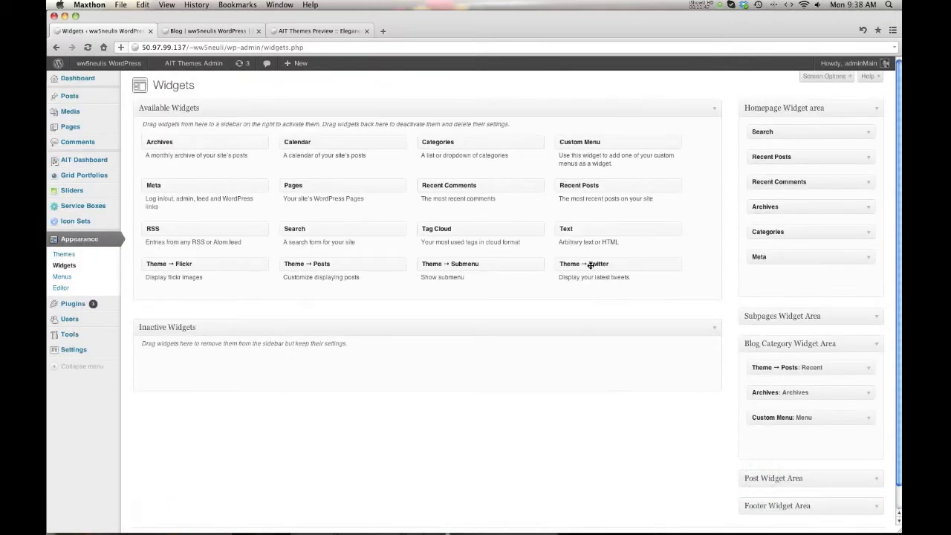
Step: Place the Theme → Twitter widget in the Blog Category Widget Area to review its settings, and delete it again
drag(590, 263, 787, 418)
scroll(807, 412, down, 2)
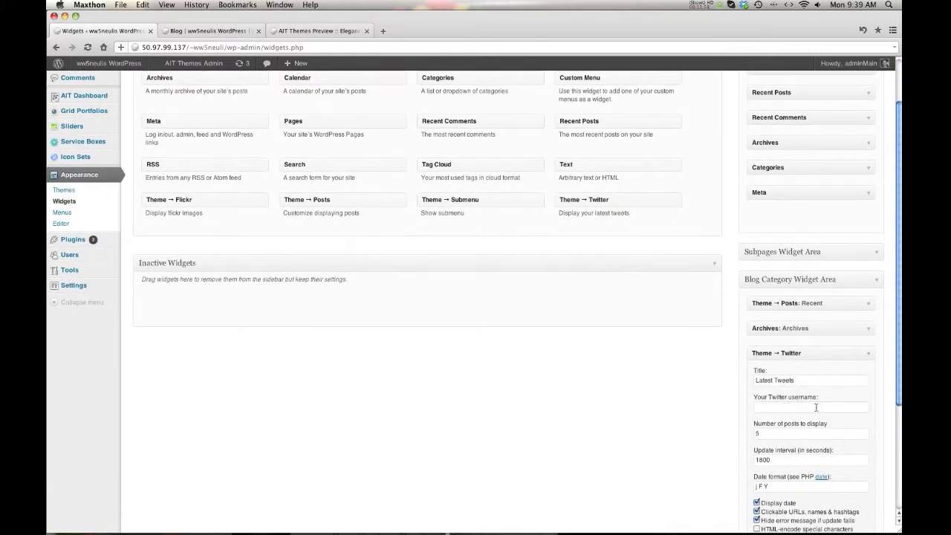
scroll(816, 407, down, 2)
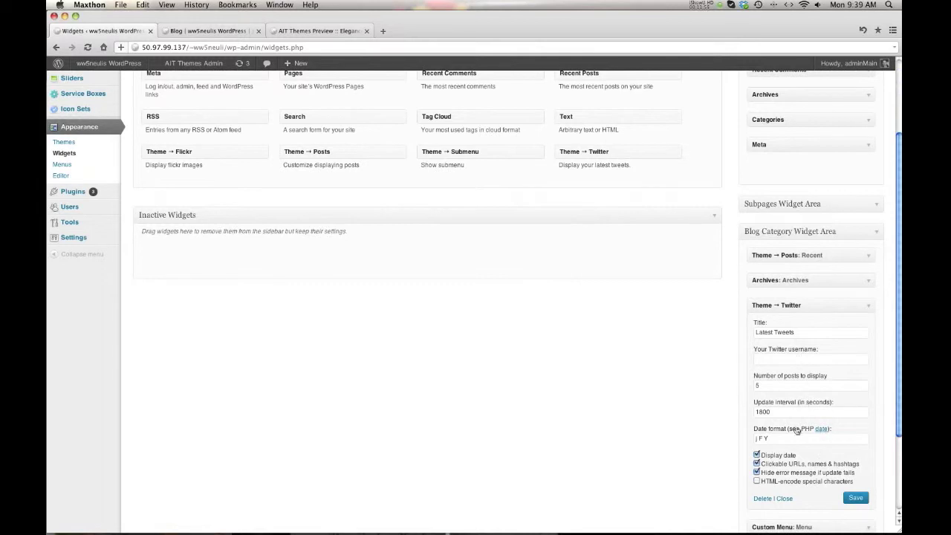
scroll(797, 431, down, 4)
scroll(792, 431, up, 7)
scroll(794, 431, down, 4)
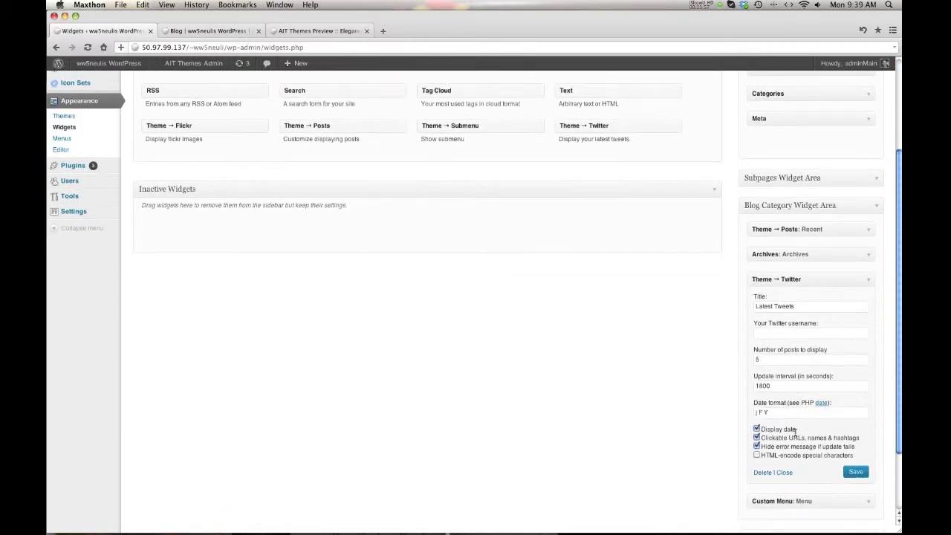
click(761, 472)
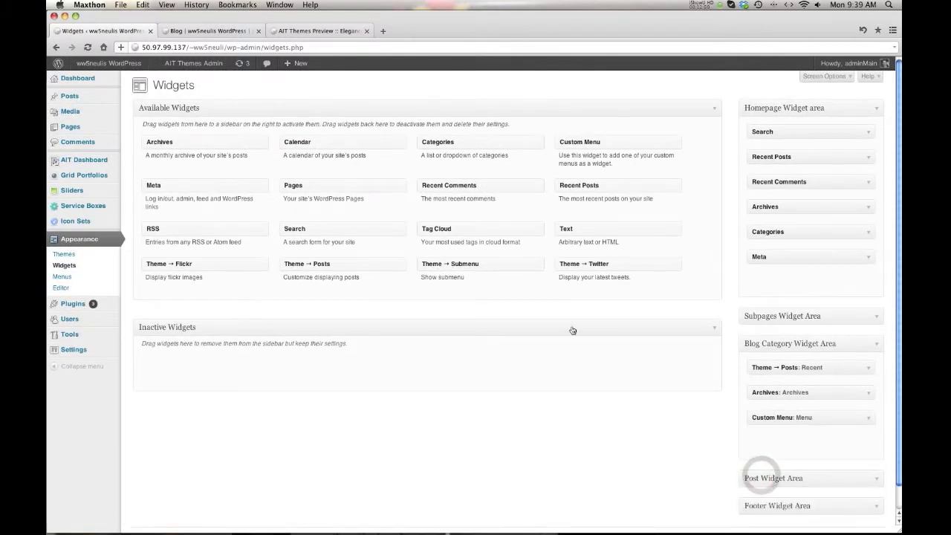
Step: Add a Text widget titled Announcement with placeholder text below Custom Menu in the Blog Category Widget Area and save it
drag(569, 228, 762, 444)
scroll(710, 439, down, 3)
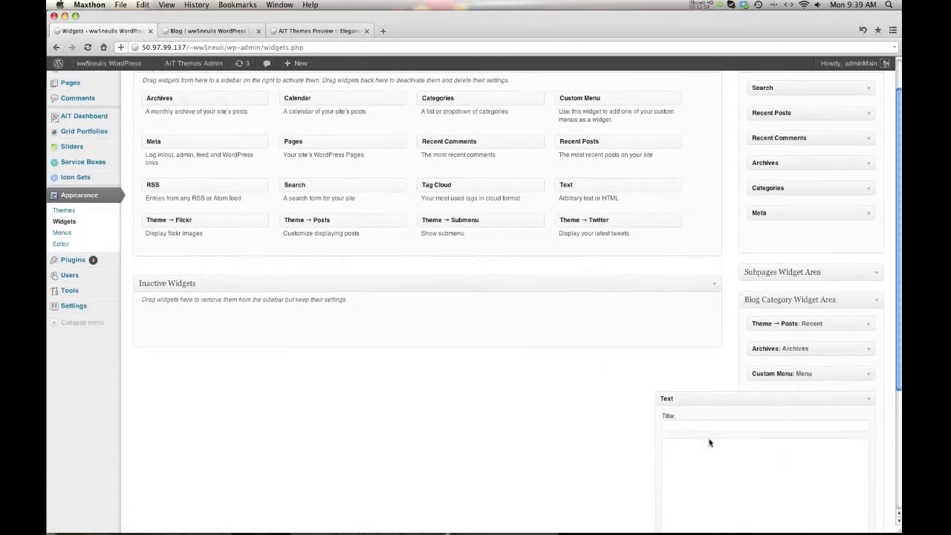
click(691, 402)
text(Announcement)
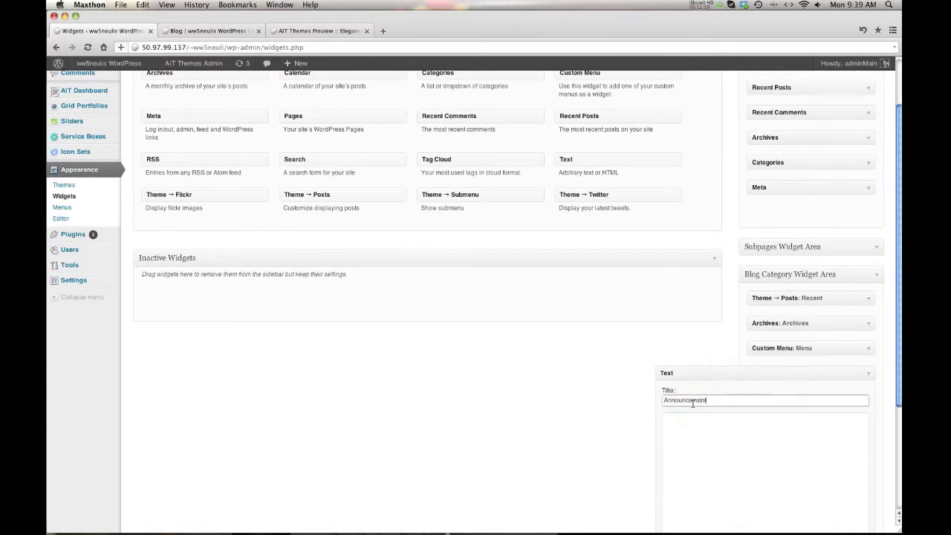
key(Tab)
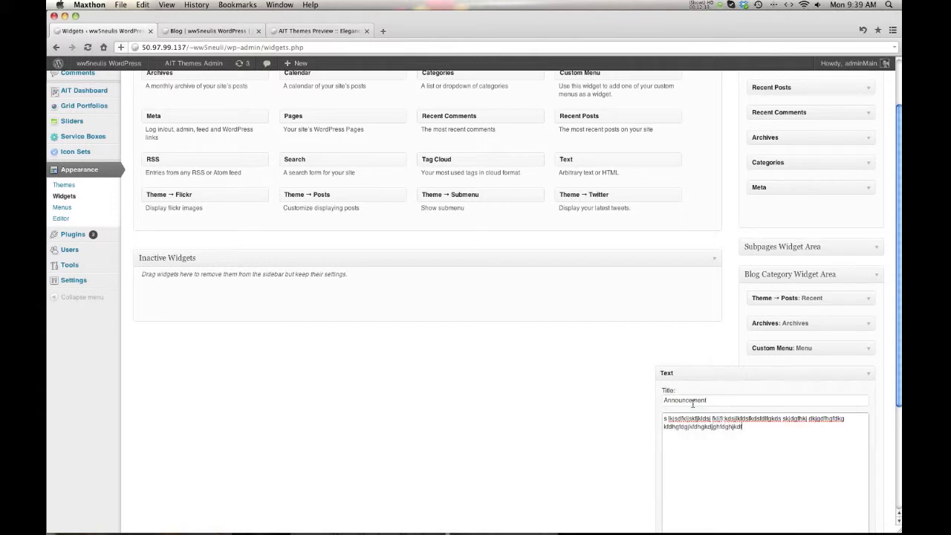
scroll(859, 338, down, 5)
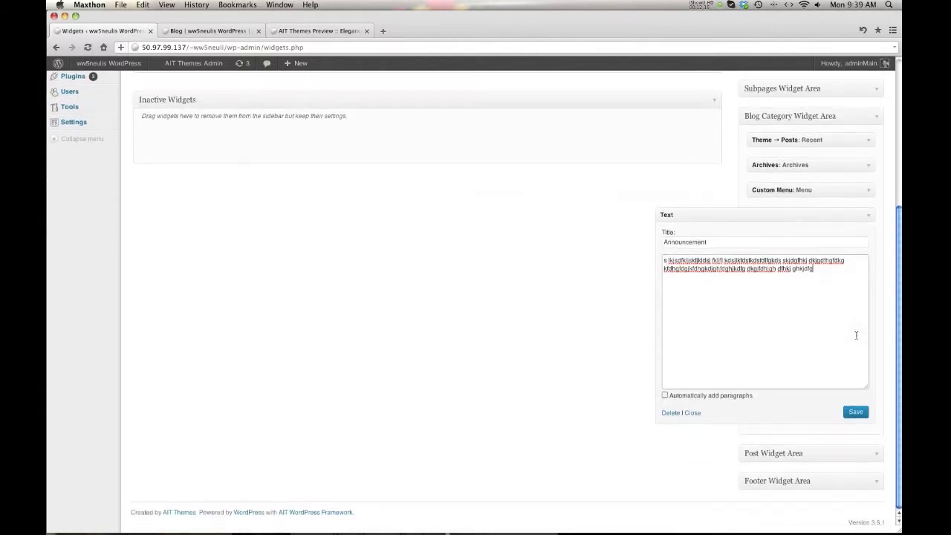
click(855, 413)
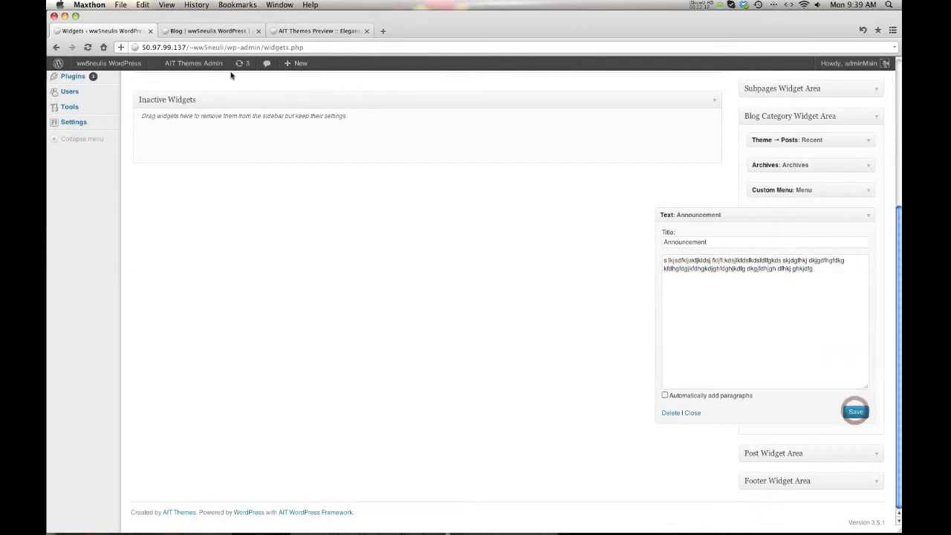
Step: Check the announcement on the reloaded Blog page and delete the Announcement Text widget from the Blog Category Widget Area
click(186, 31)
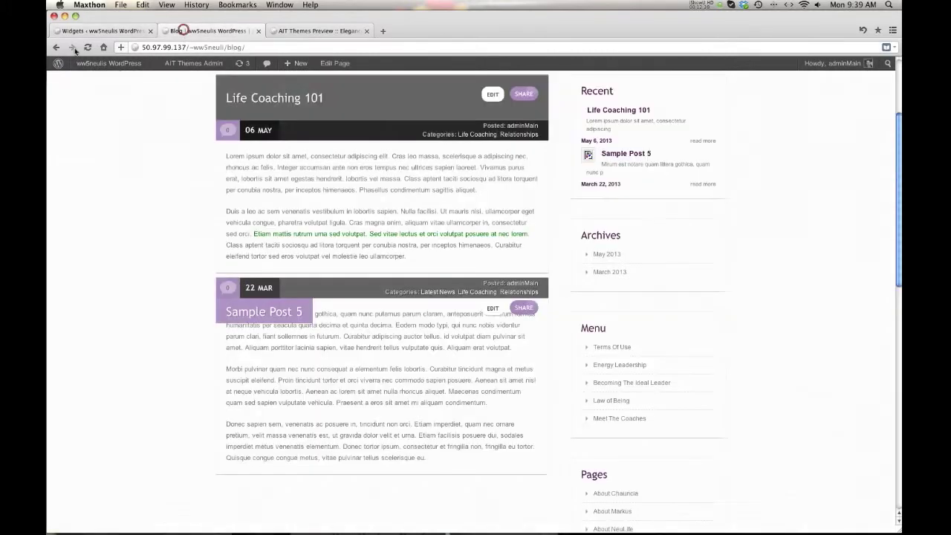
click(88, 47)
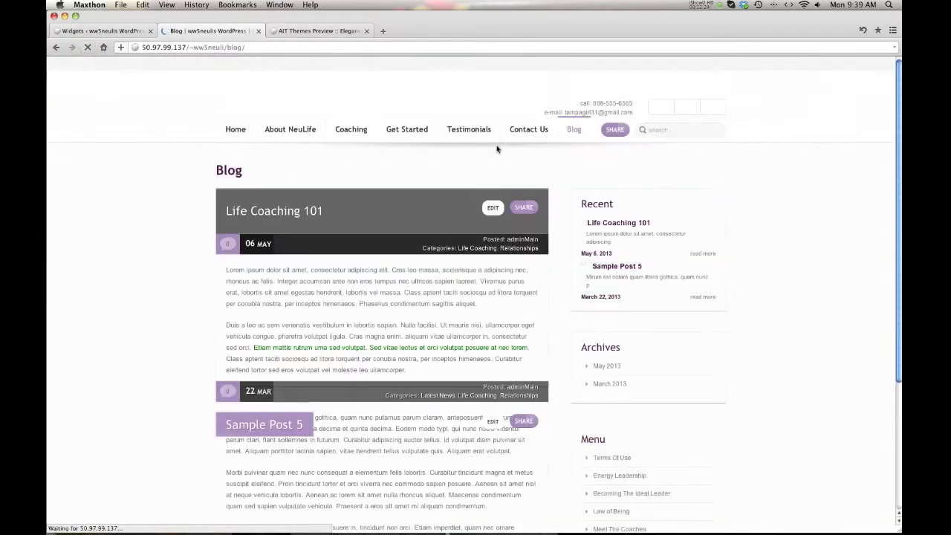
scroll(645, 187, down, 5)
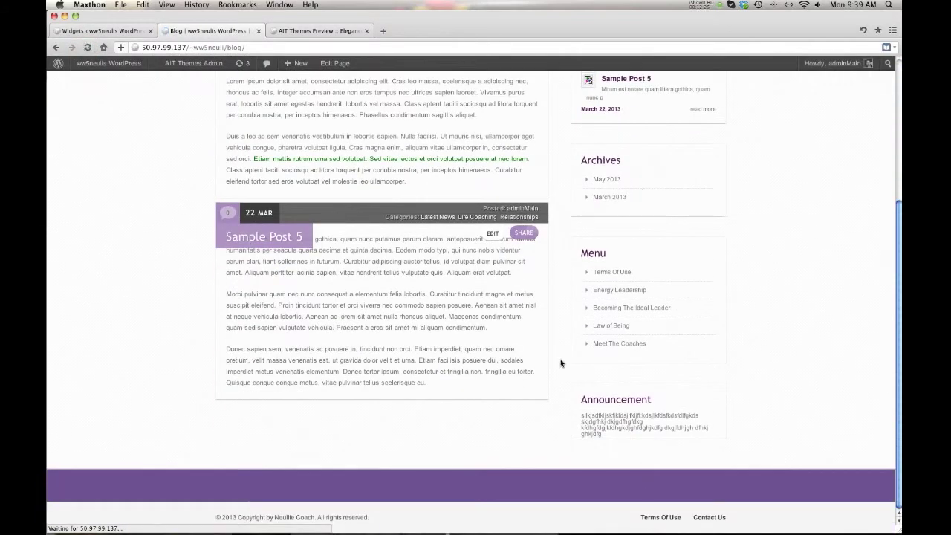
click(112, 32)
click(672, 413)
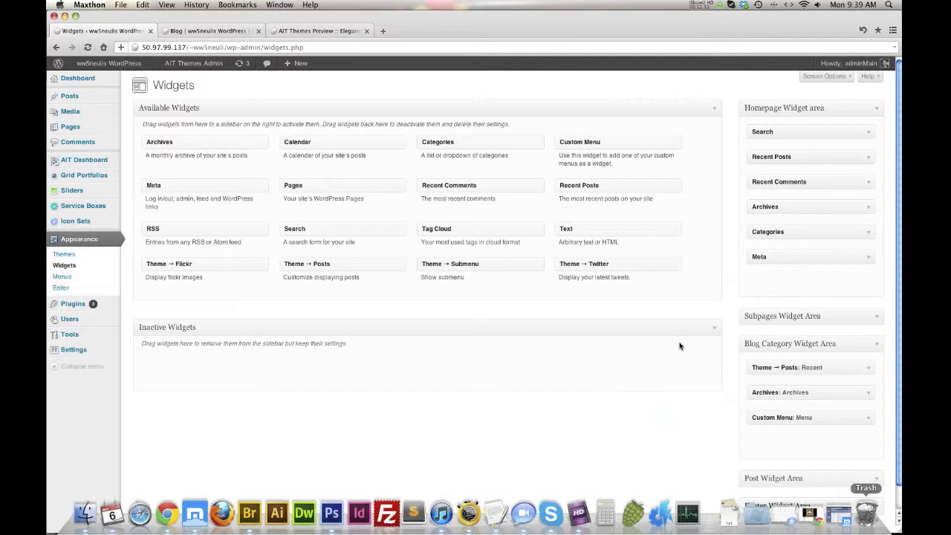
Step: Add a Recent Comments widget above Custom Menu in the Blog Category Widget Area, title it Recent Comments and save it
scroll(489, 185, down, 1)
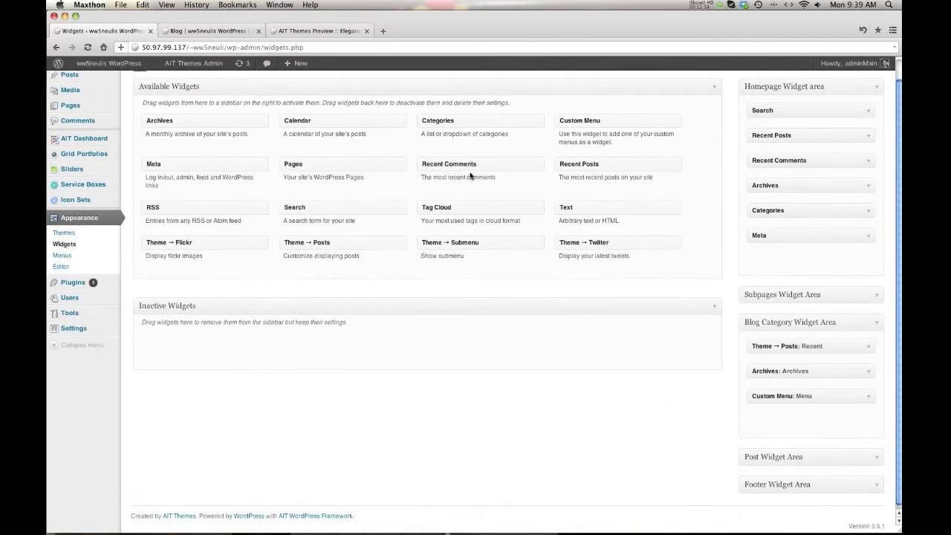
drag(466, 165, 780, 405)
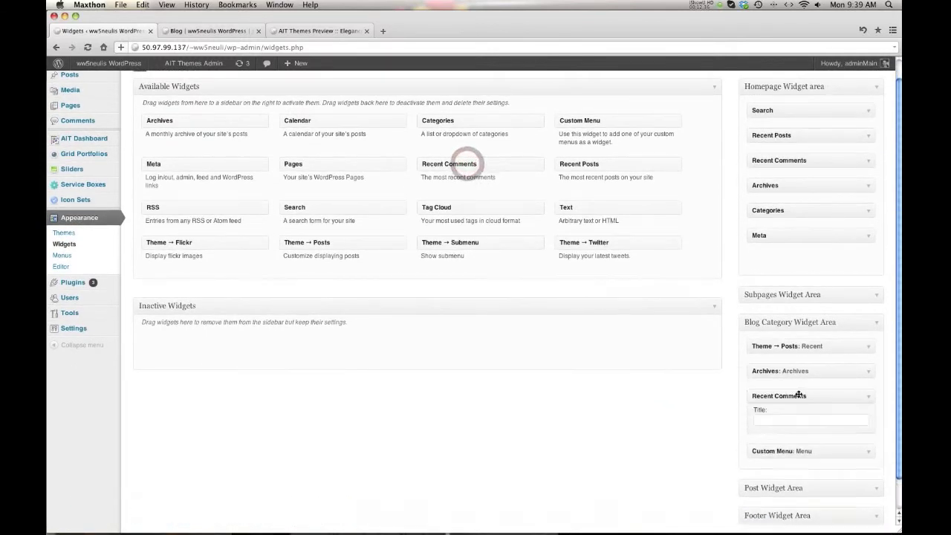
click(777, 423)
text(Recen)
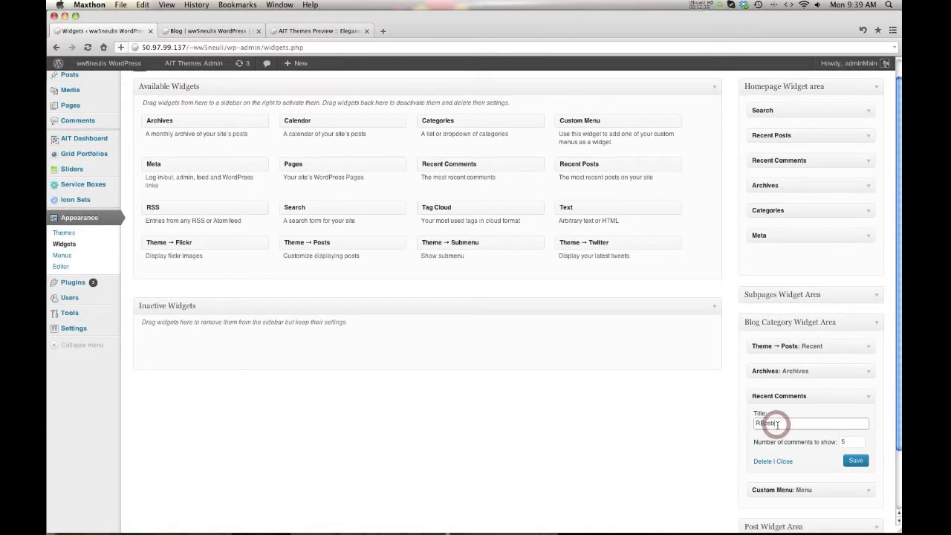
text(ents)
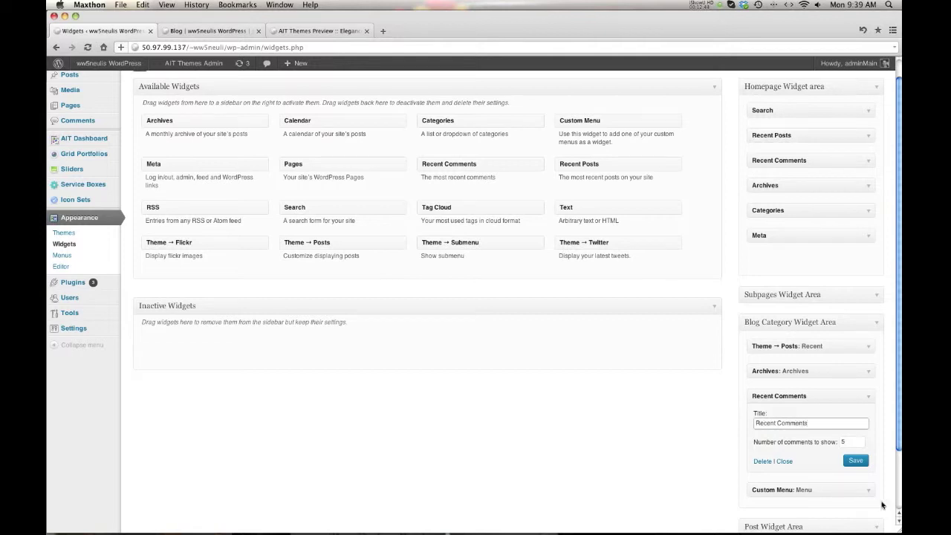
click(859, 463)
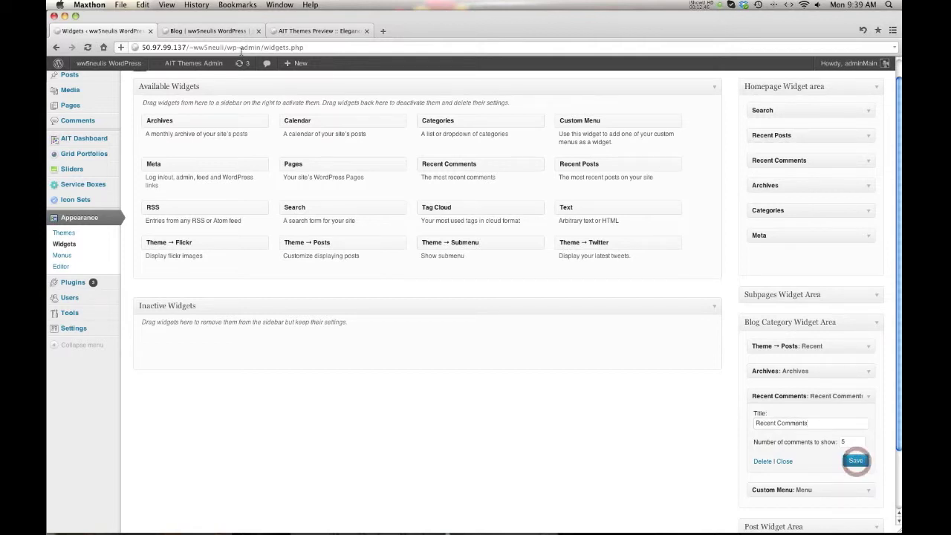
Step: Reload the Blog page and check the Recent Comments section in its sidebar
click(196, 33)
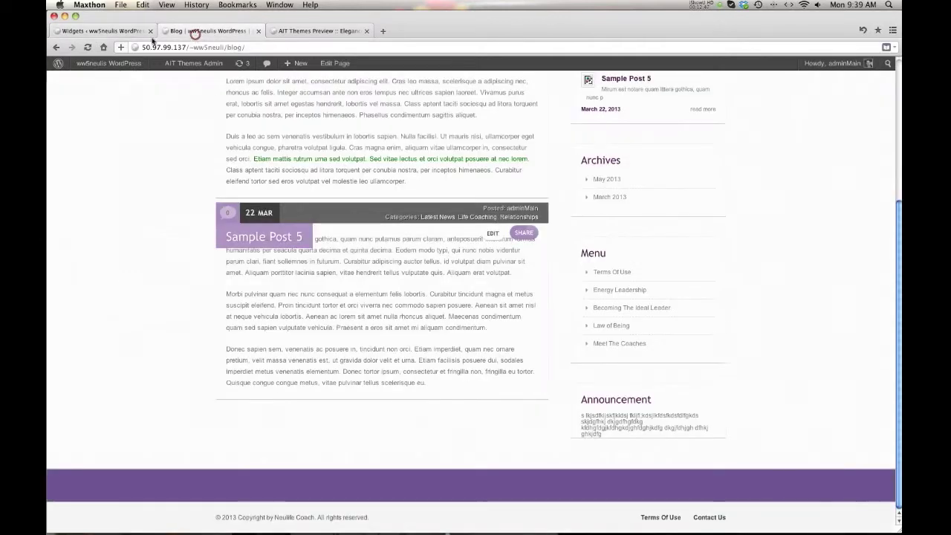
click(87, 47)
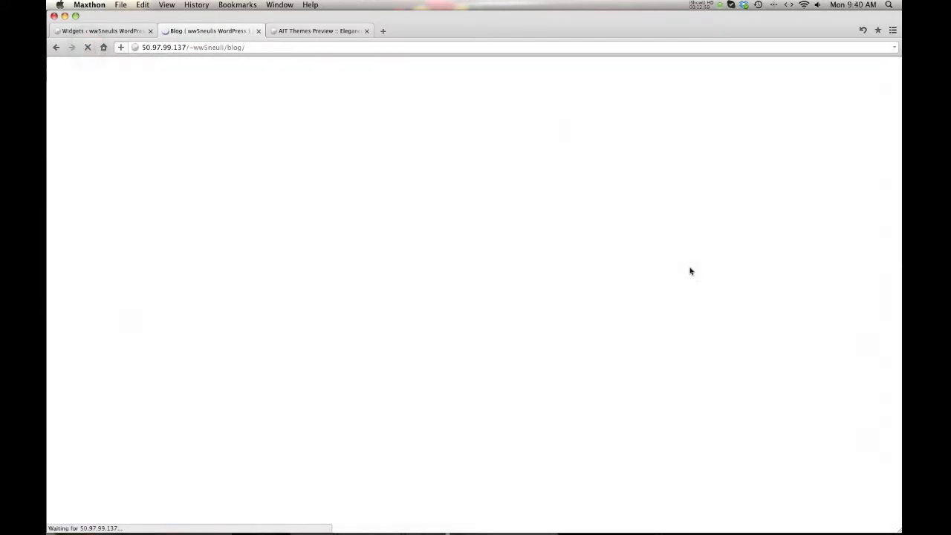
scroll(689, 390, down, 3)
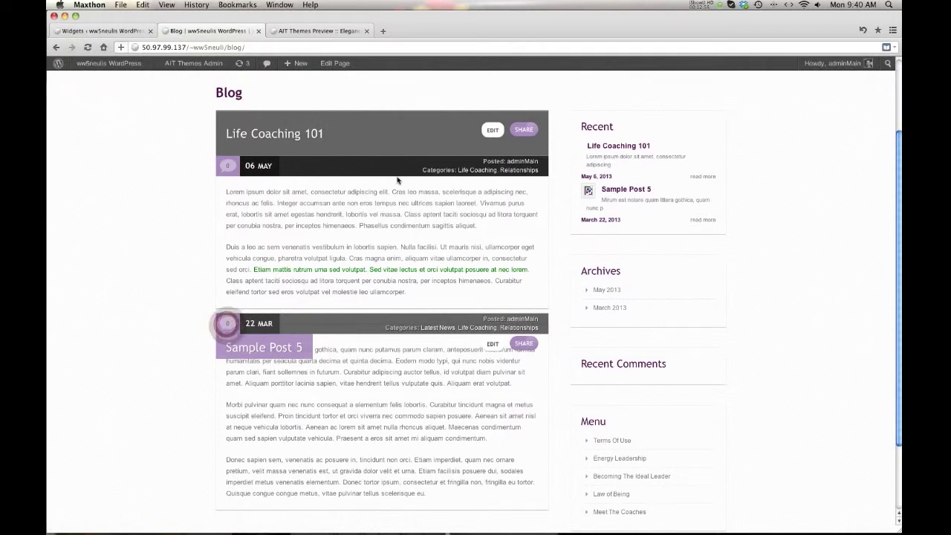
Step: Open the Life Coaching 101 post and post the comment "Hey there this is a comment" on it
click(264, 139)
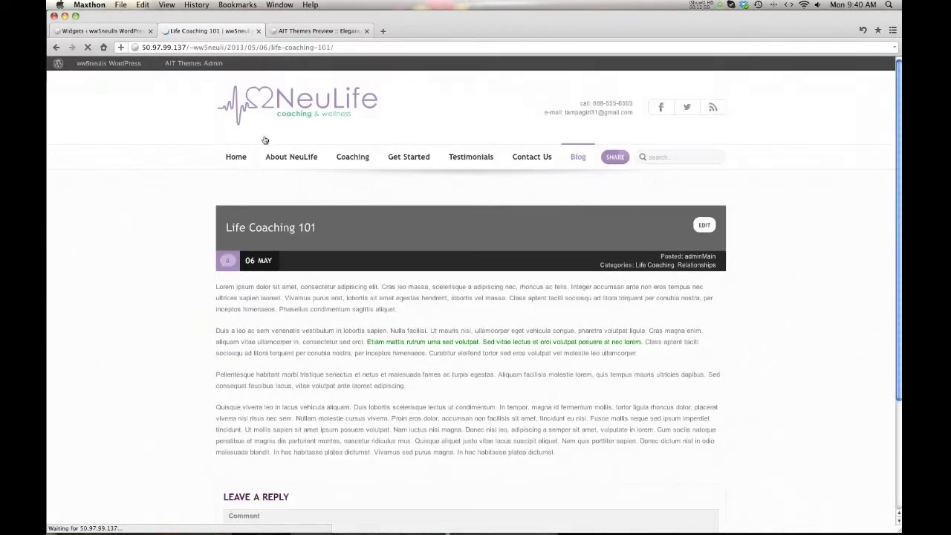
scroll(264, 146, down, 3)
click(279, 386)
text(Hey tghere this is a comment)
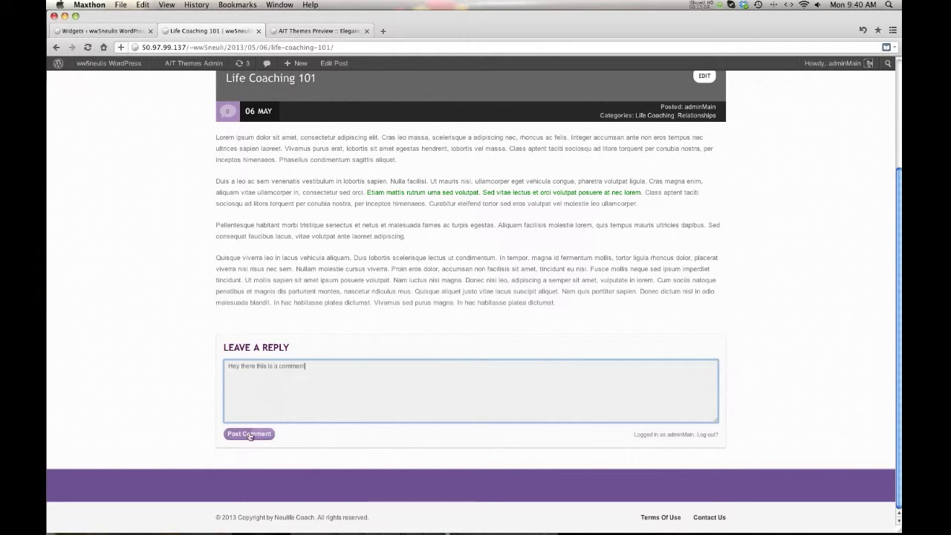
click(250, 434)
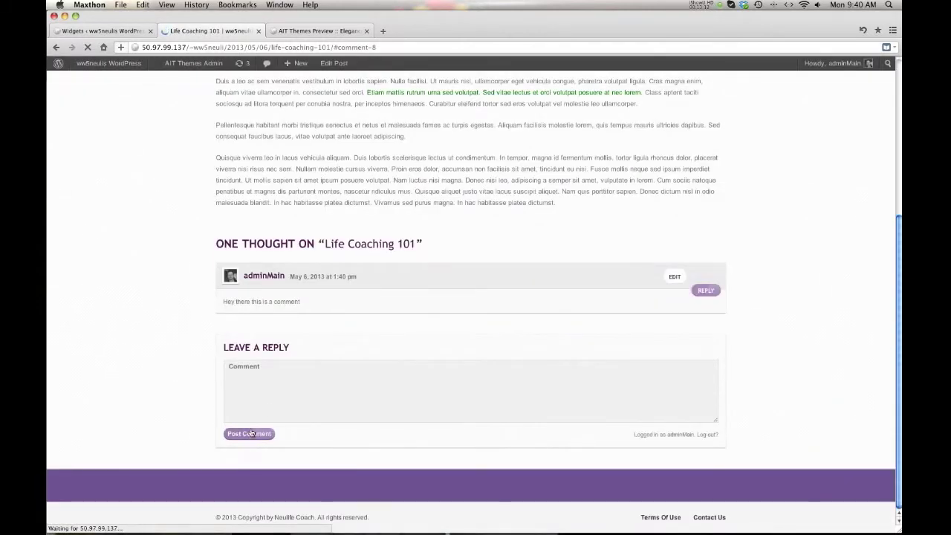
Step: Return to the Blog page and check whether the sidebar's Recent Comments section lists the new comment
click(301, 28)
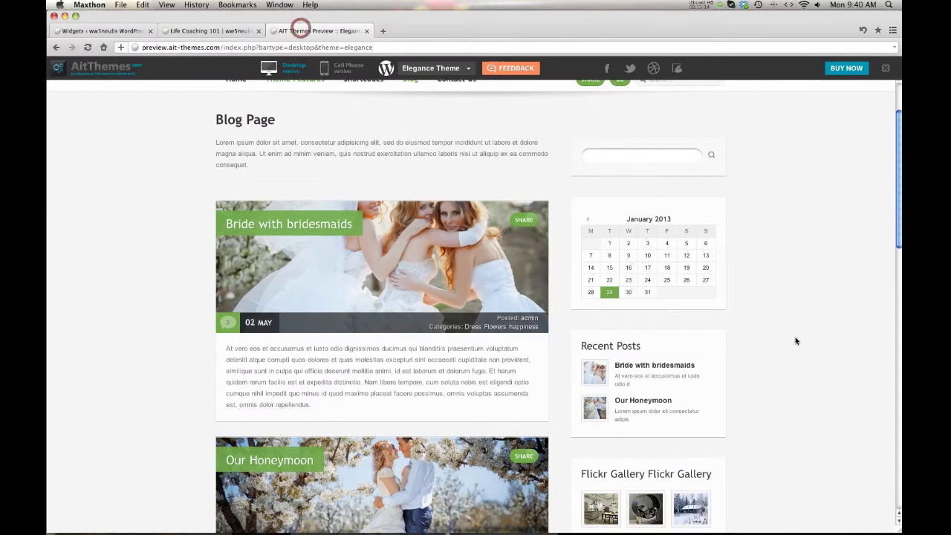
click(201, 31)
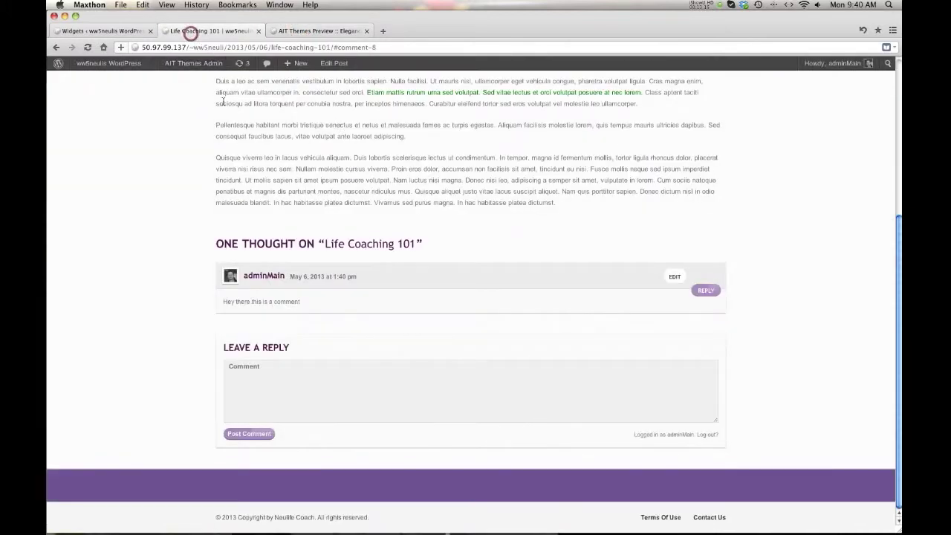
scroll(241, 169, up, 5)
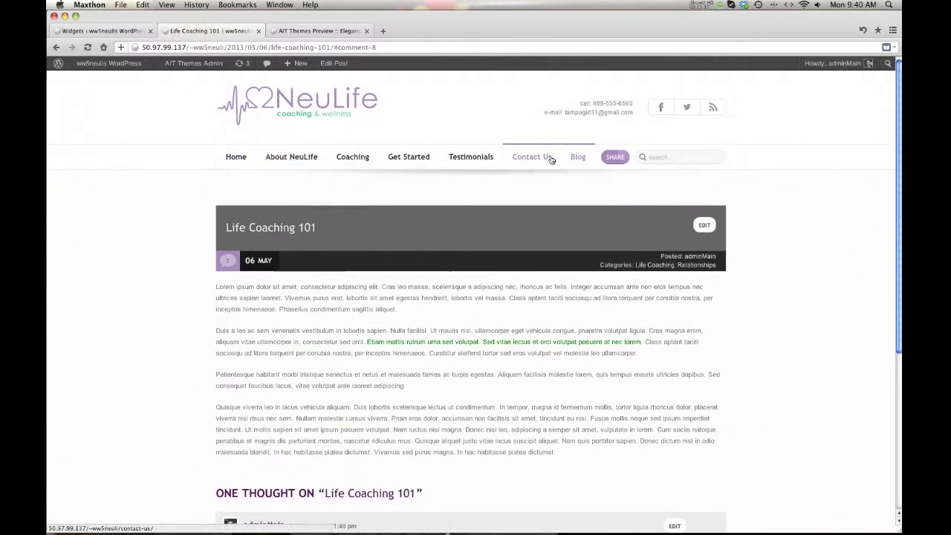
click(572, 156)
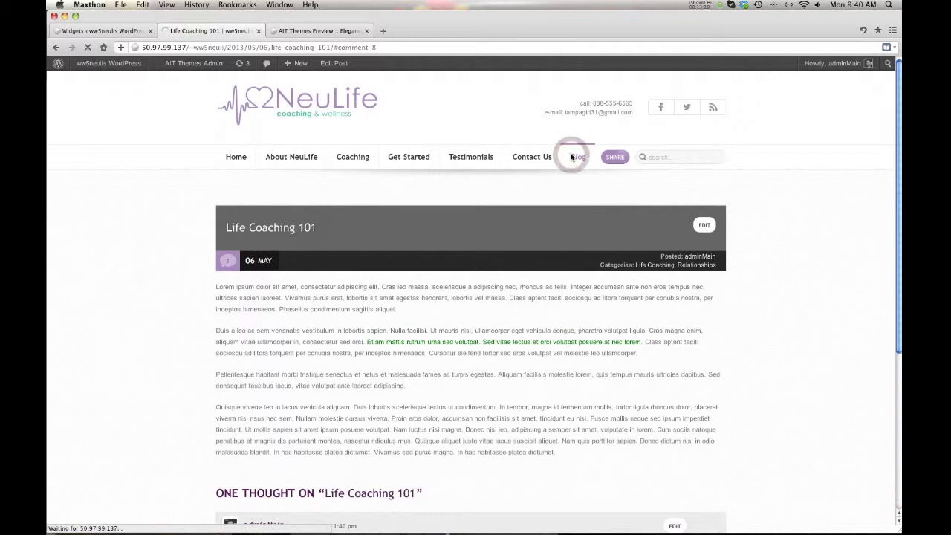
scroll(733, 317, down, 3)
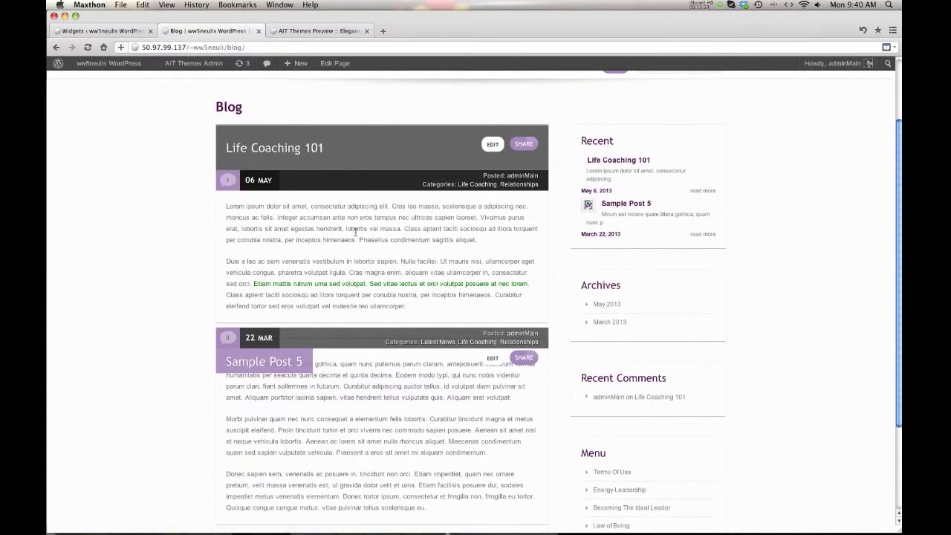
Step: Add a Categories widget above Recent Comments in the Blog Category Widget Area, title it Categories, save it, and collapse the Recent Comments widget
click(109, 31)
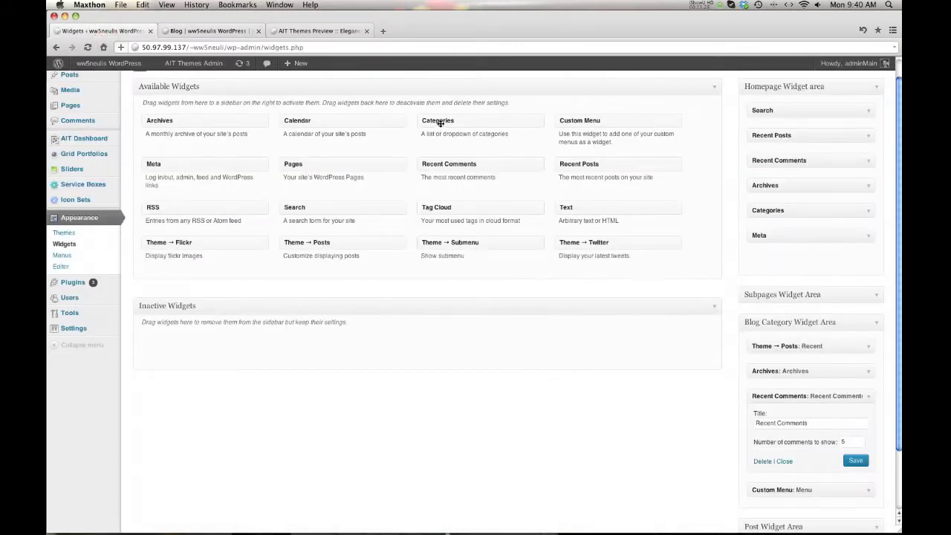
drag(440, 120, 733, 373)
mouse_move(779, 393)
mouse_down()
mouse_move(789, 373)
mouse_move(777, 394)
mouse_up()
scroll(768, 392, down, 3)
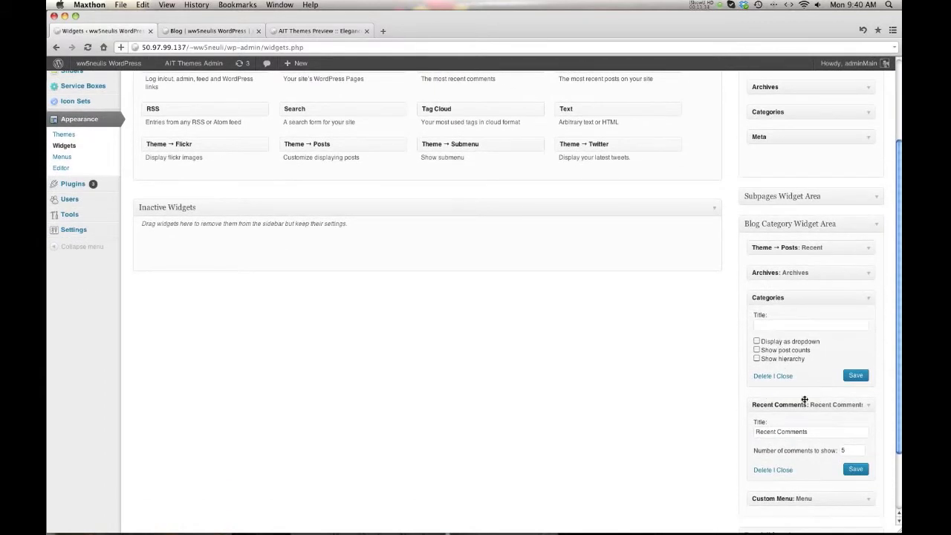
click(773, 326)
text(CAtegories)
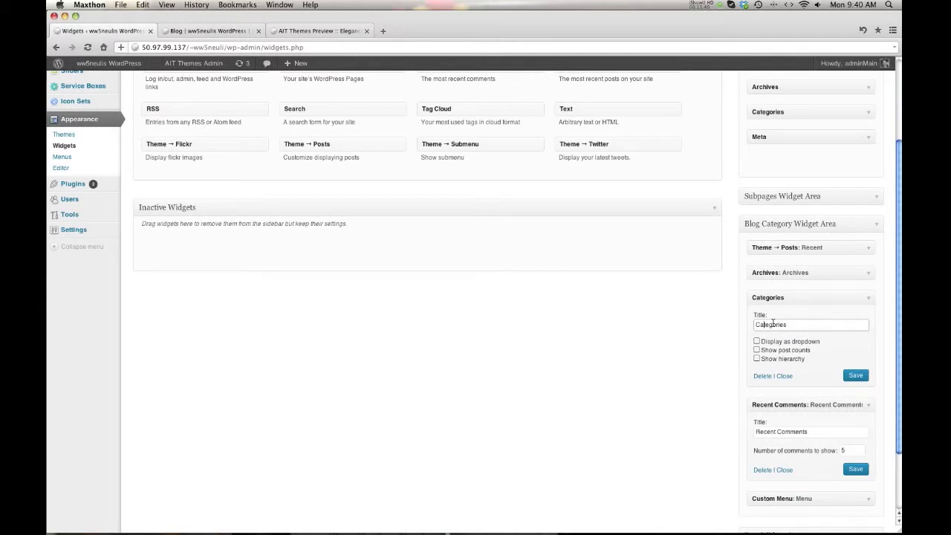
scroll(768, 368, down, 2)
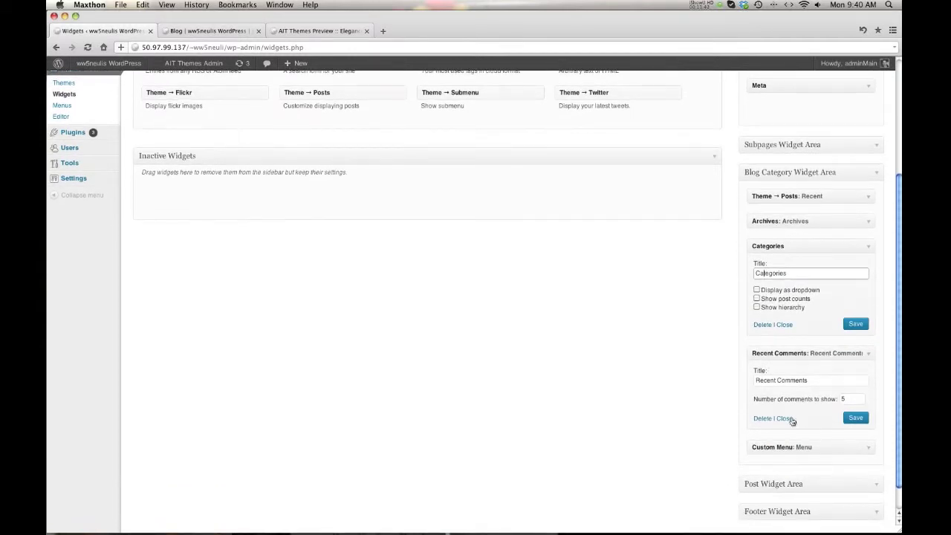
click(785, 418)
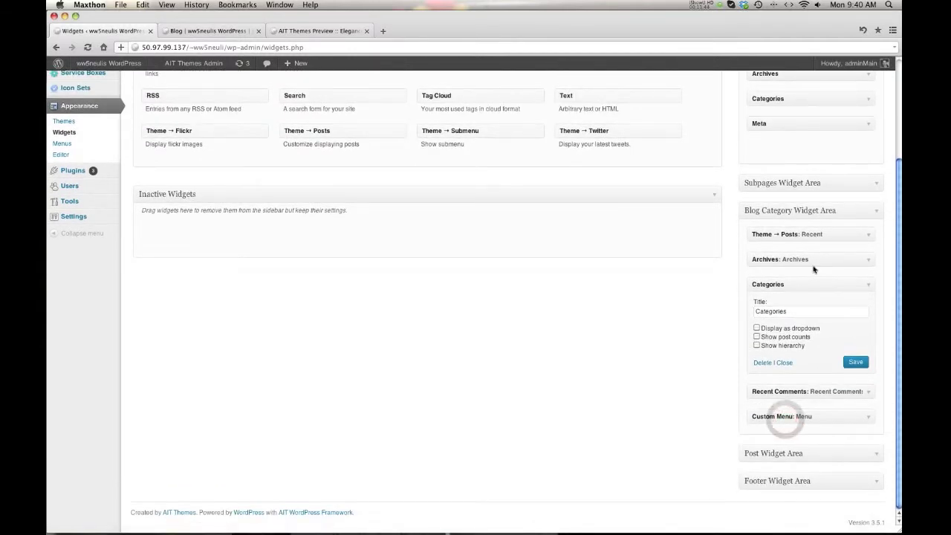
click(867, 392)
click(867, 394)
click(857, 363)
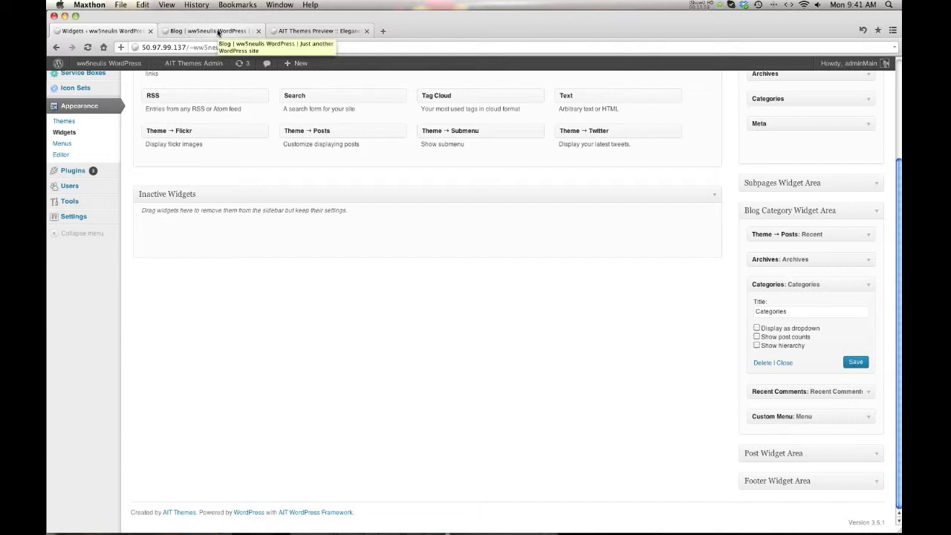
Step: Check the Categories list in the sidebar of the reloaded Blog page and return to the Widgets page
click(217, 32)
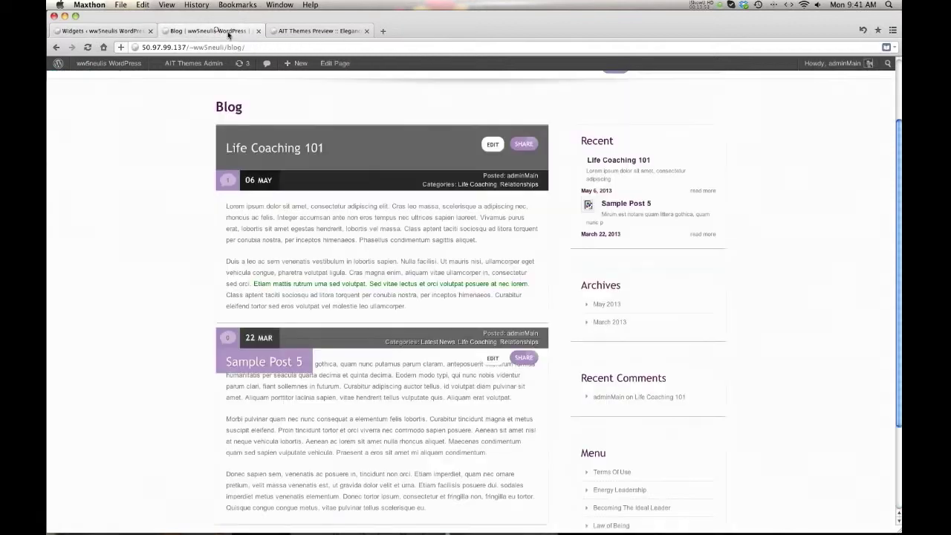
click(88, 48)
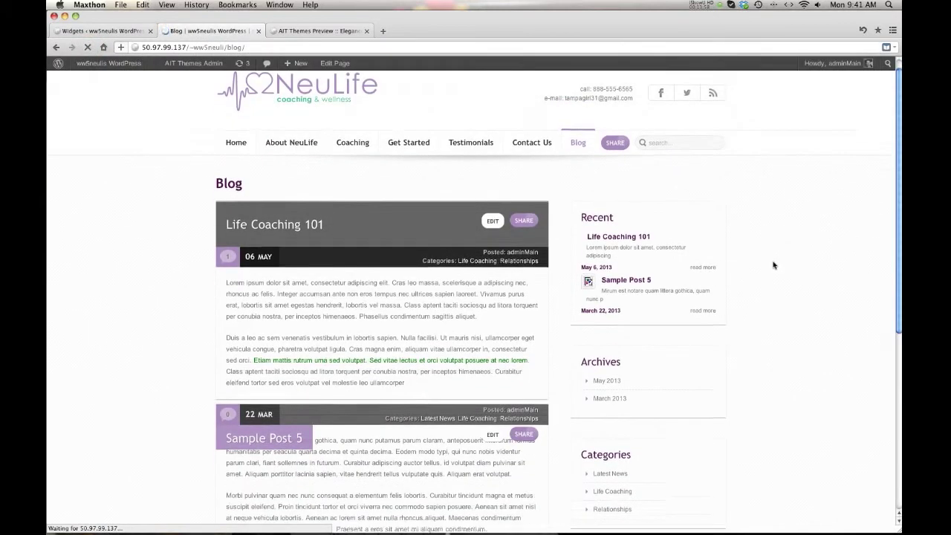
scroll(773, 266, down, 3)
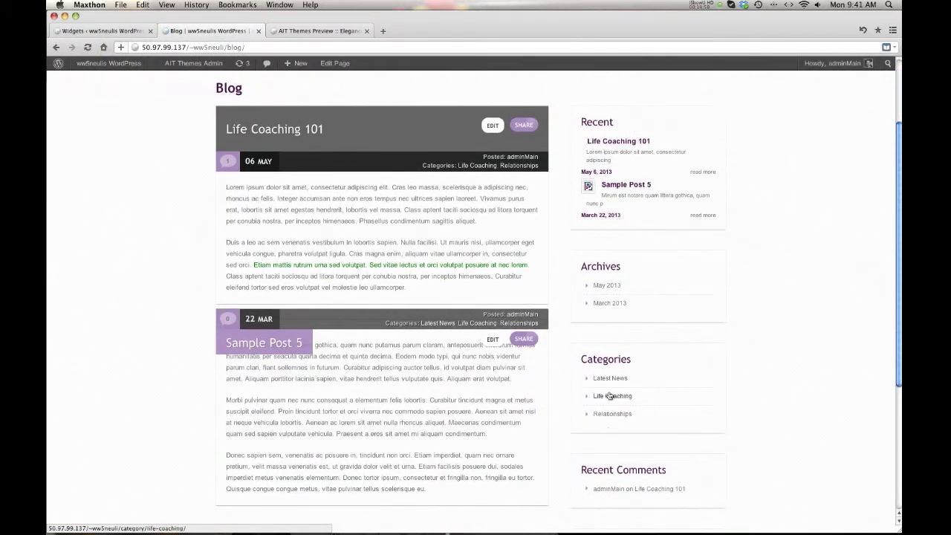
click(124, 31)
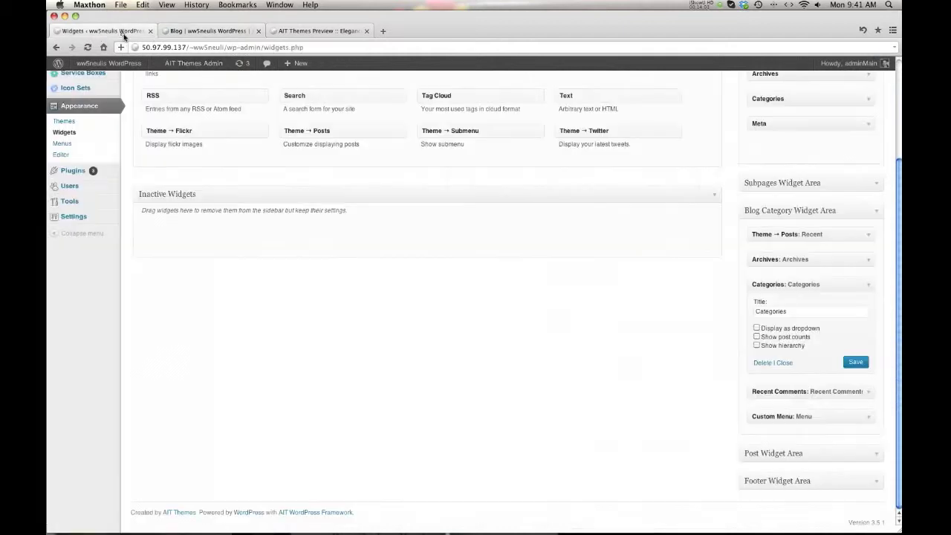
scroll(438, 293, up, 5)
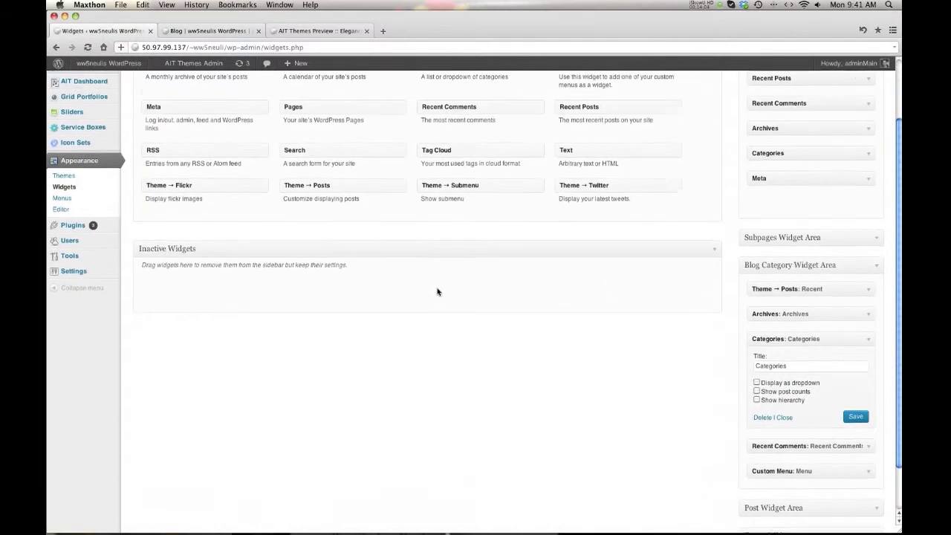
scroll(447, 302, up, 1)
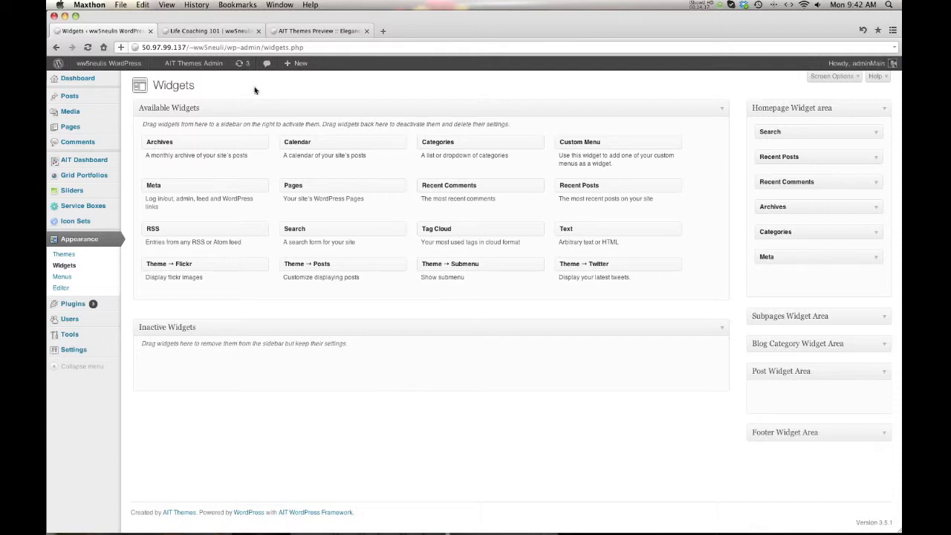
Step: Compare the sidebar on the Blog page with the layout of the single Life Coaching 101 post page
click(210, 30)
click(580, 159)
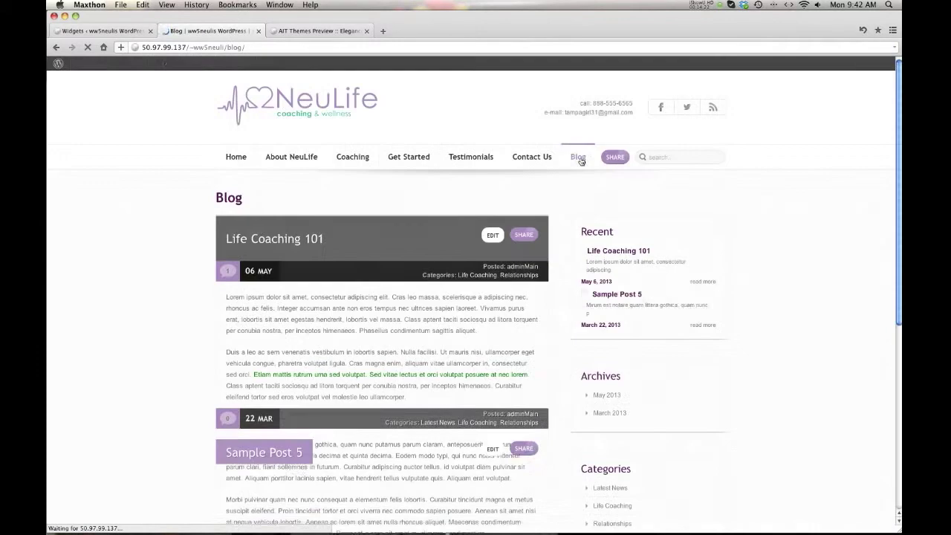
scroll(614, 286, down, 5)
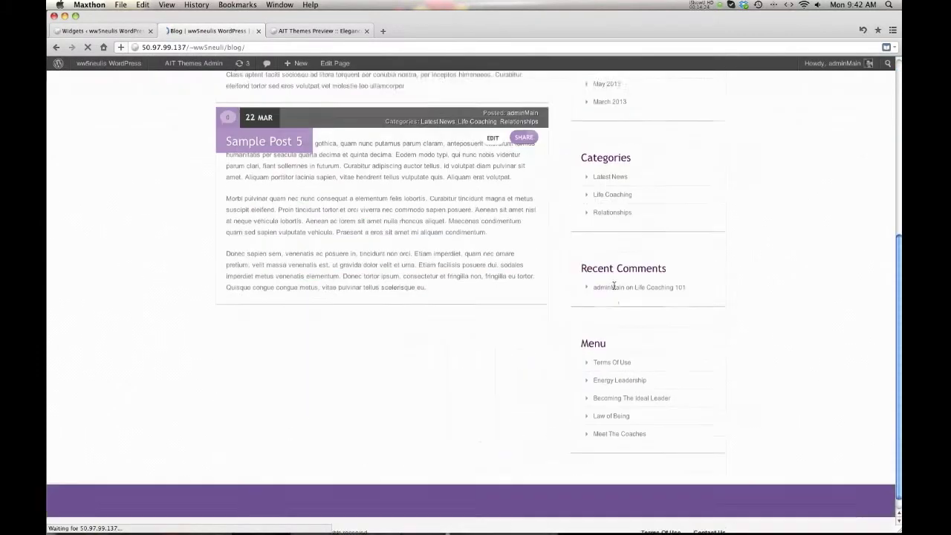
scroll(615, 287, up, 5)
click(279, 221)
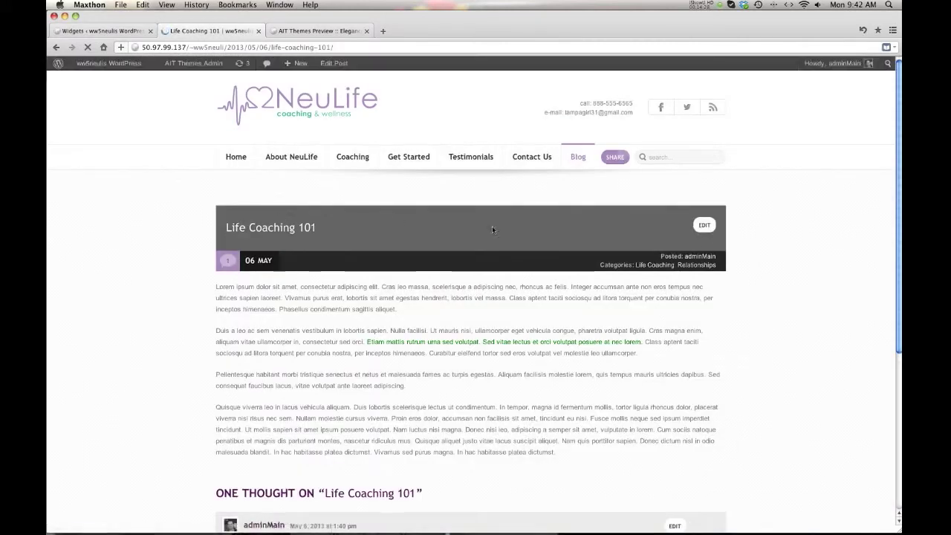
scroll(631, 276, down, 5)
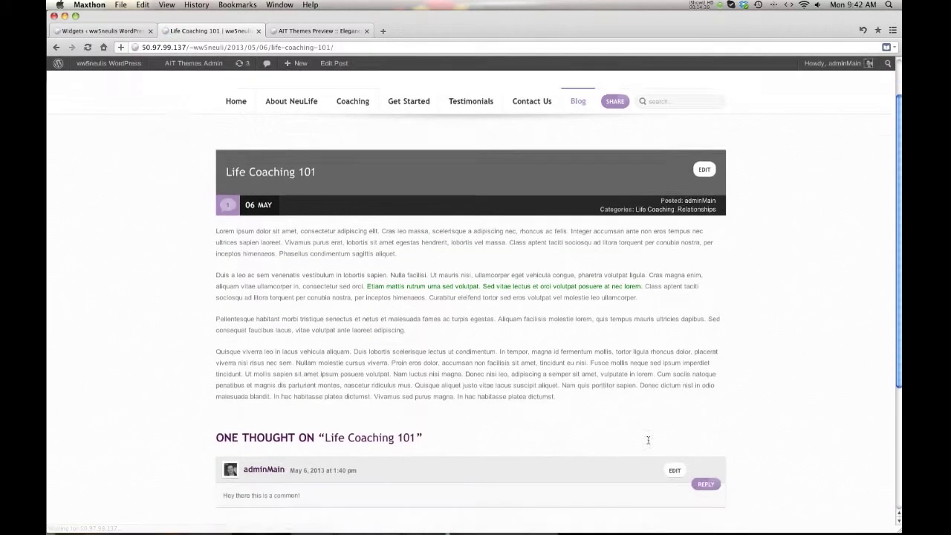
scroll(648, 439, up, 4)
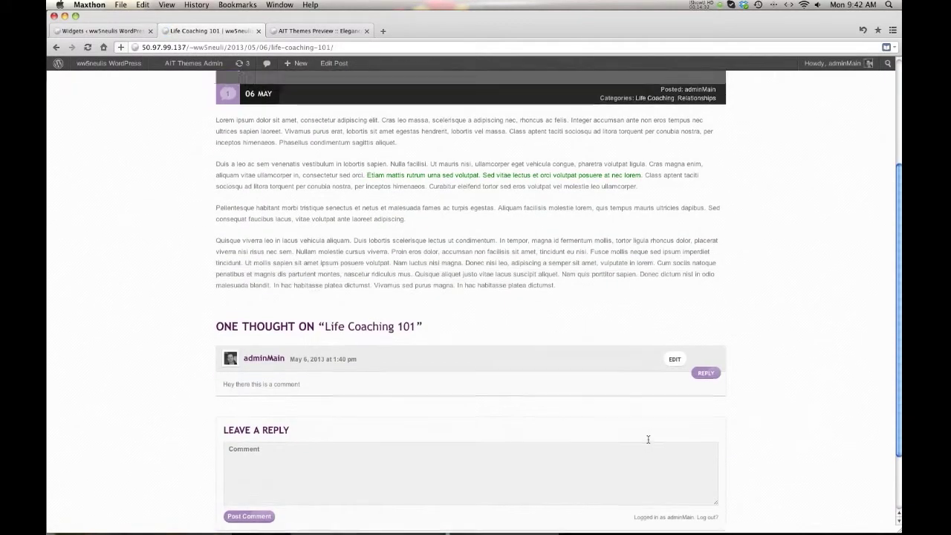
Step: Expand the Blog Category Widget Area on the Widgets page and review its widgets alongside the available ones
click(124, 30)
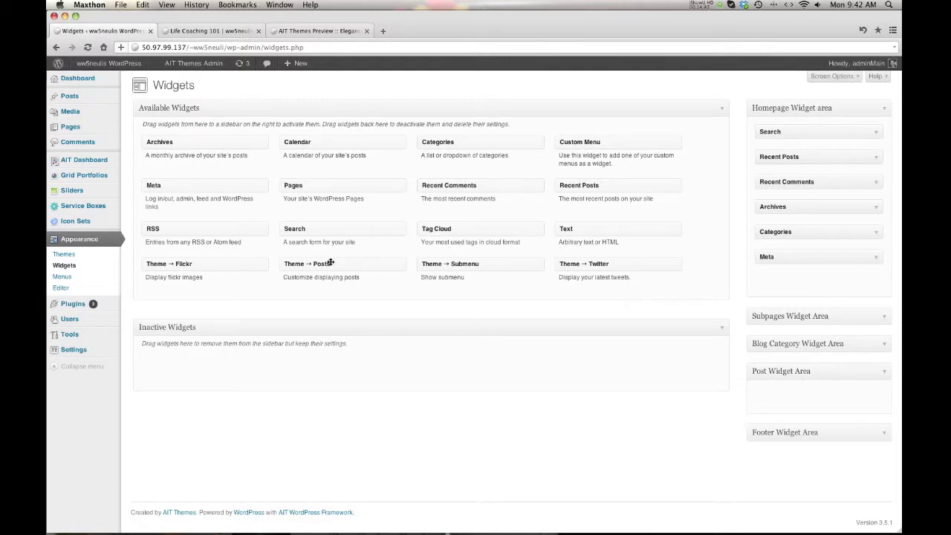
click(884, 344)
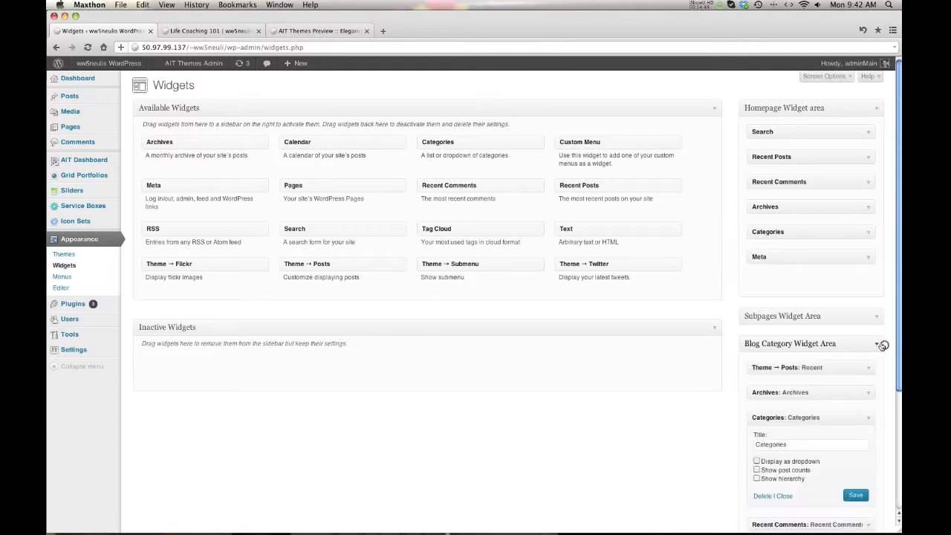
scroll(882, 346, down, 2)
scroll(882, 345, down, 2)
scroll(883, 348, up, 2)
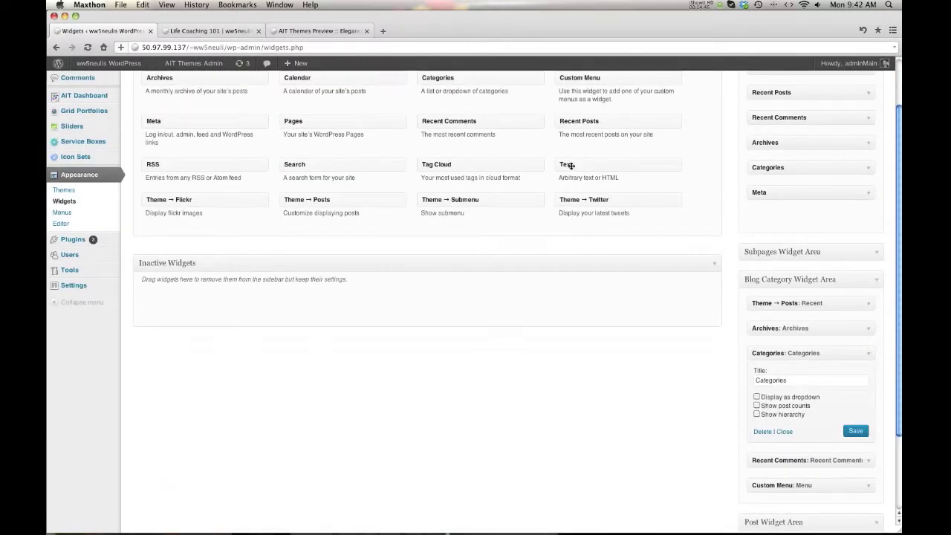
scroll(572, 166, up, 1)
scroll(520, 238, down, 2)
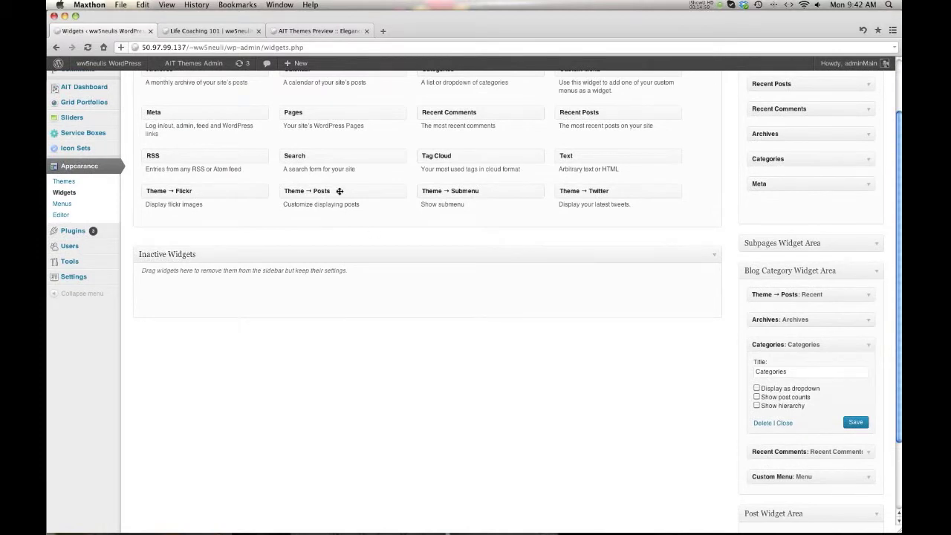
scroll(339, 191, up, 2)
scroll(338, 195, down, 1)
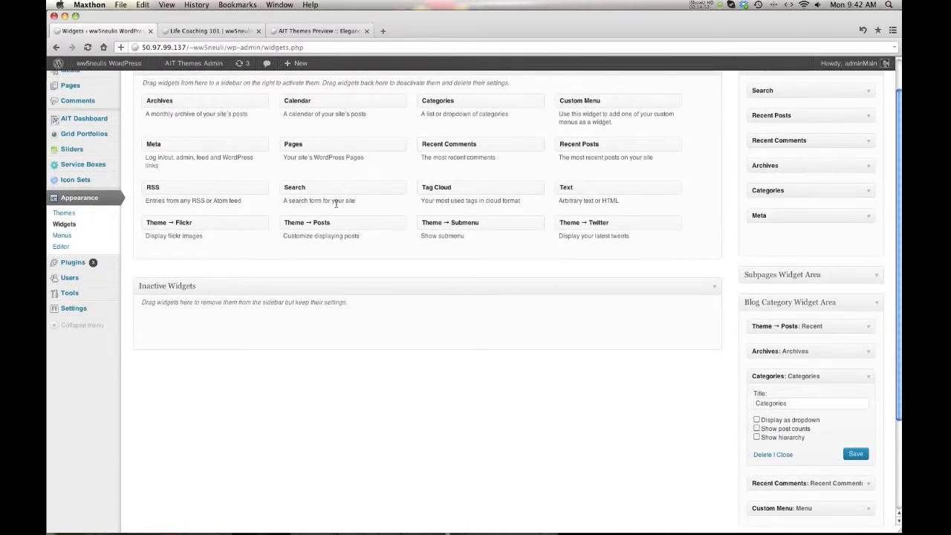
scroll(334, 212, down, 1)
Step: Add a Theme → Posts widget to the Post Widget Area, title it Recent and save it
drag(329, 194, 838, 446)
click(789, 471)
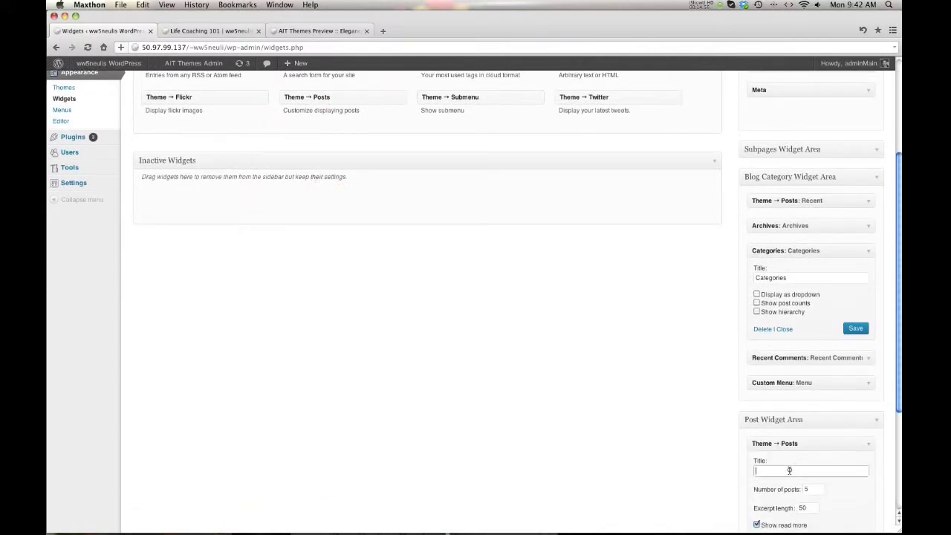
text(Recent)
scroll(848, 402, down, 2)
click(855, 481)
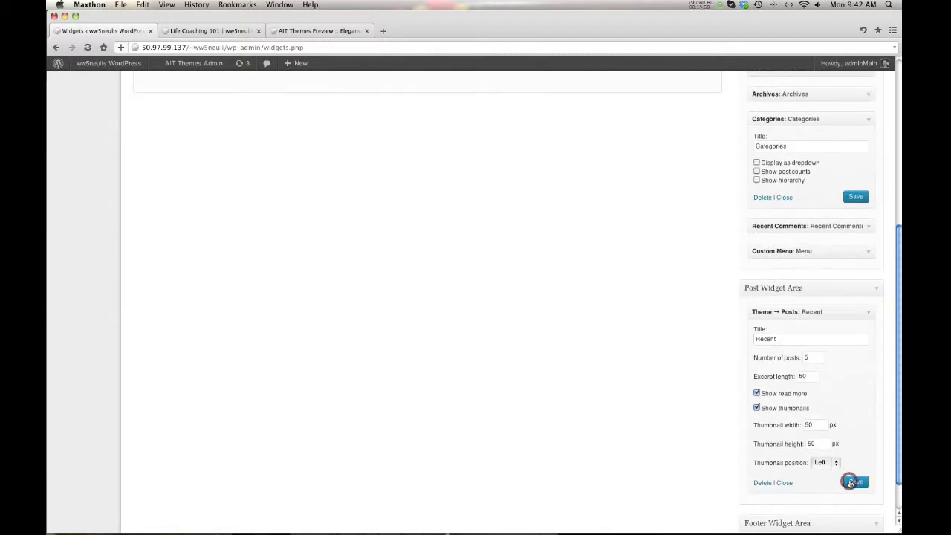
Step: Collapse the Recent widget, add an Archives widget titled Archives below it in the Post Widget Area and save it
click(784, 482)
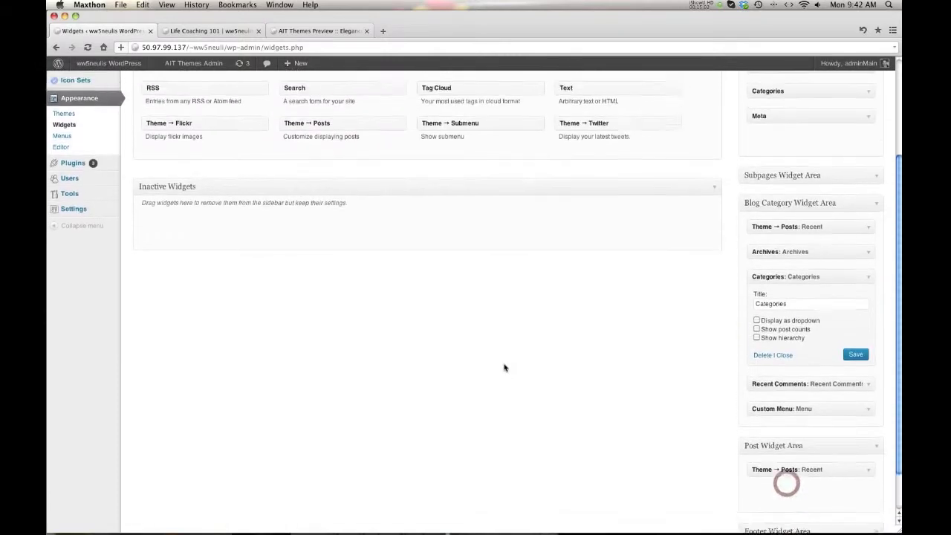
scroll(406, 208, up, 1)
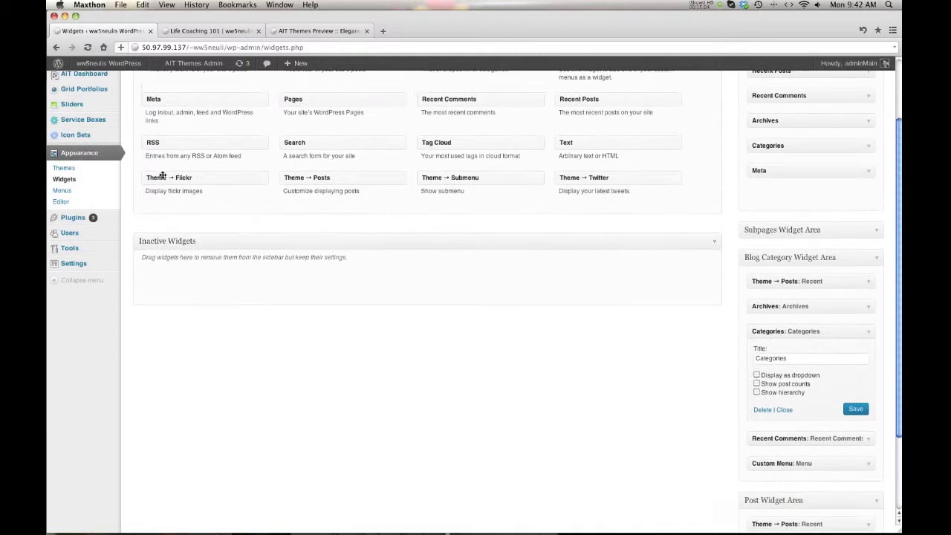
scroll(162, 177, up, 1)
drag(180, 101, 776, 445)
click(760, 467)
text(Archives)
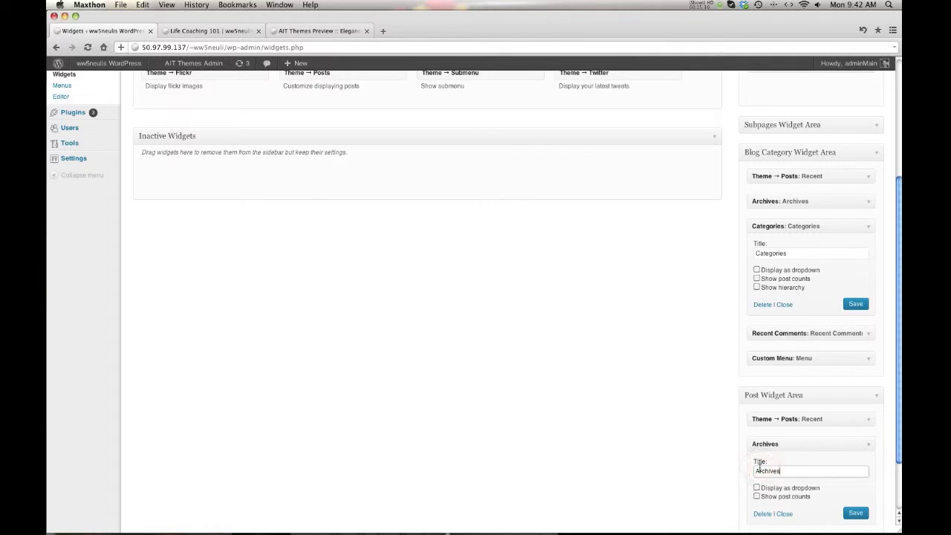
click(853, 513)
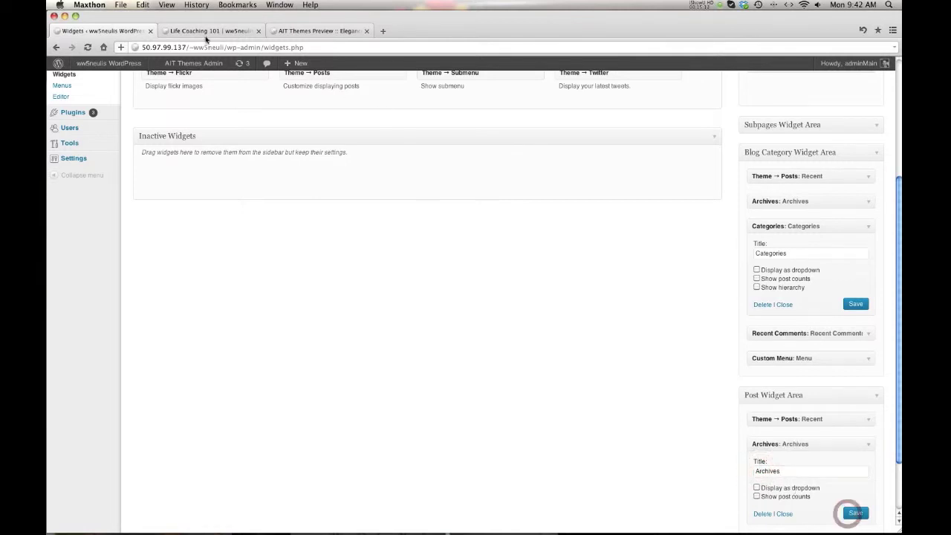
Step: Reload the Life Coaching 101 post page and check its sidebar widgets and comment section
click(204, 32)
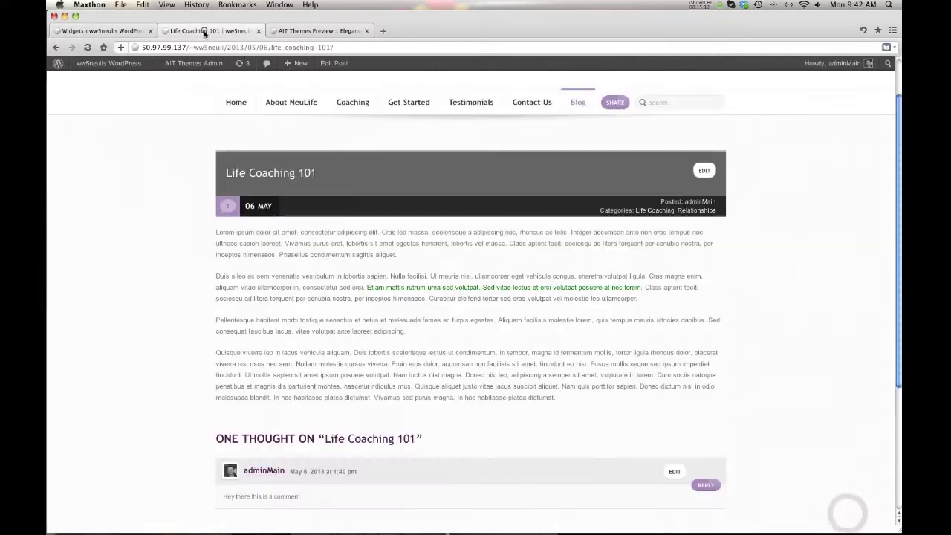
click(87, 47)
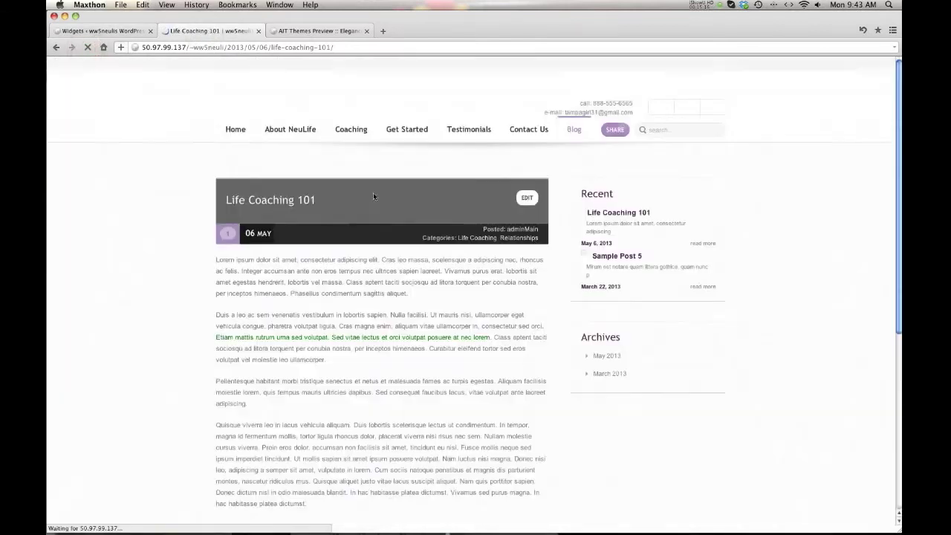
scroll(631, 317, down, 8)
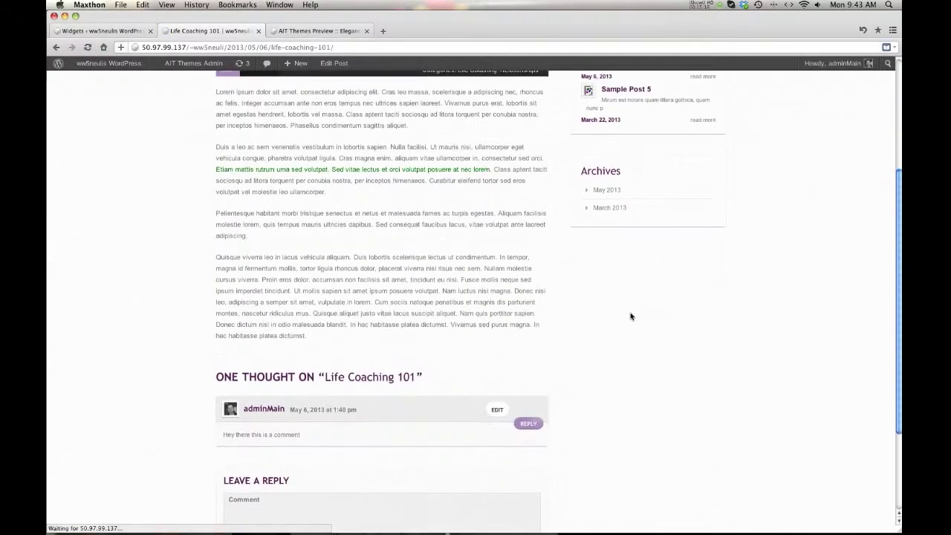
scroll(631, 317, up, 8)
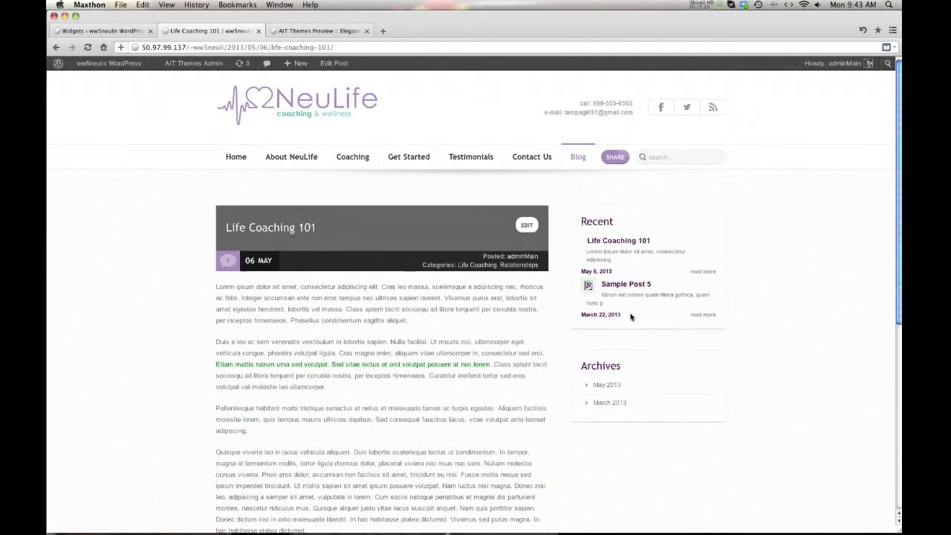
Step: Load the NeuLife home page in the site preview and return to the Widgets page
click(324, 109)
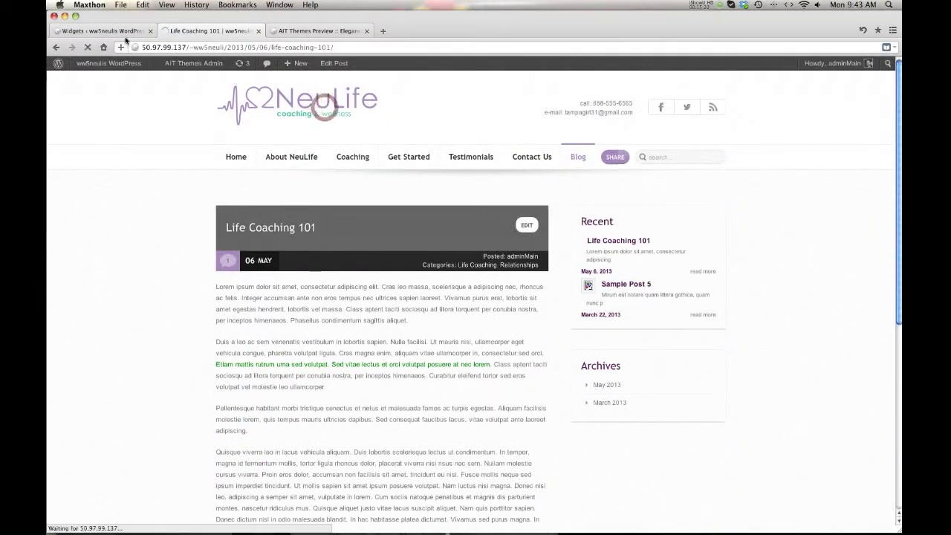
click(118, 31)
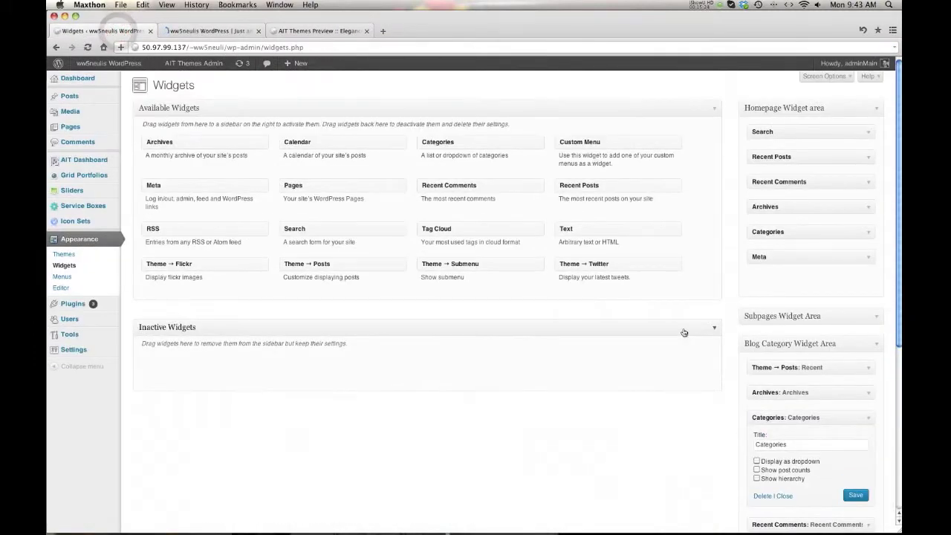